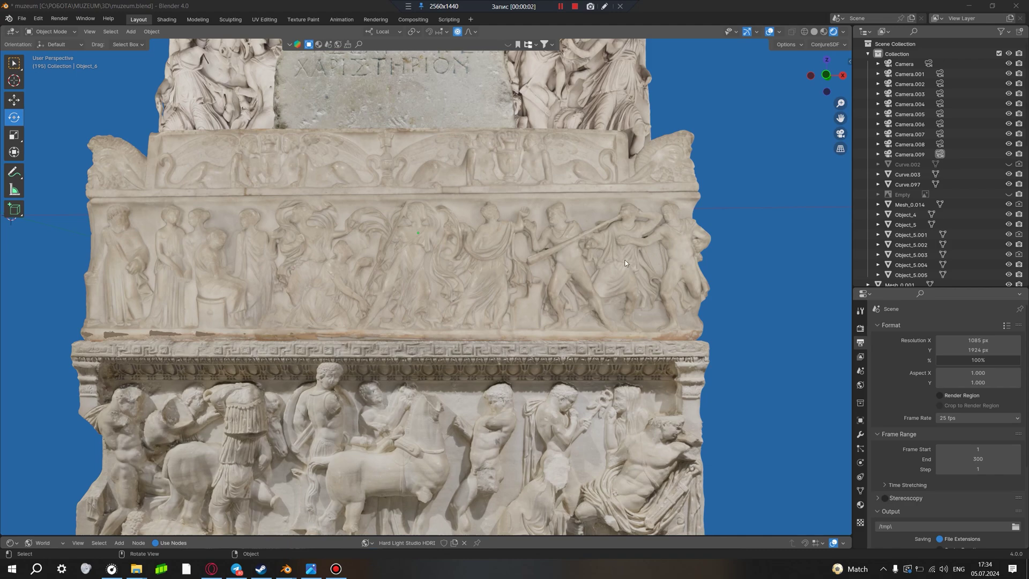
- Pan along the lower relief and widen the 3D view by moving the side-panel border right
mouse_move(545, 336)
shift+middle_down()
mouse_move(610, 253)
mouse_move(560, 267)
shift+middle_up()
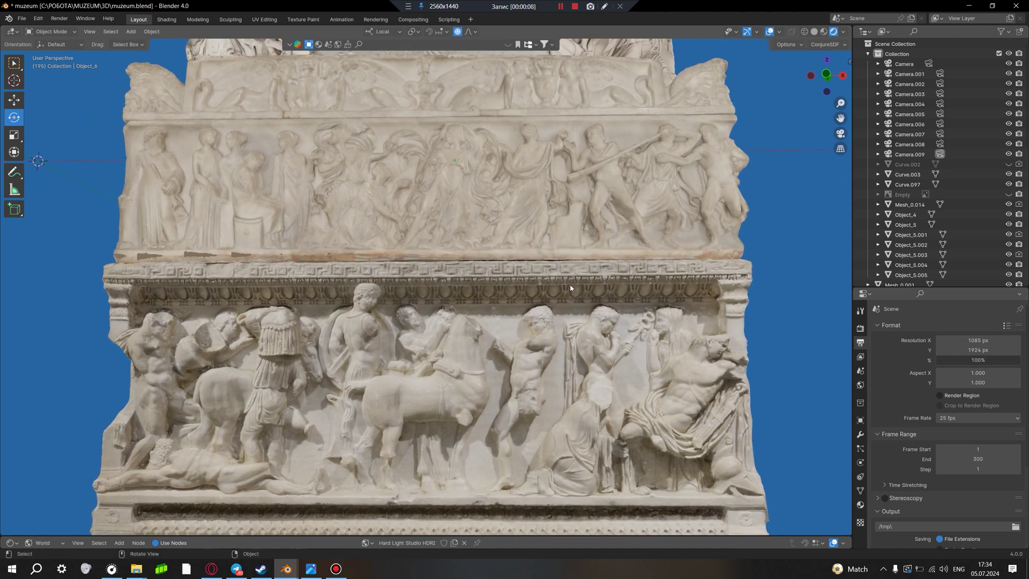
shift+middle_drag(571, 285, 554, 292)
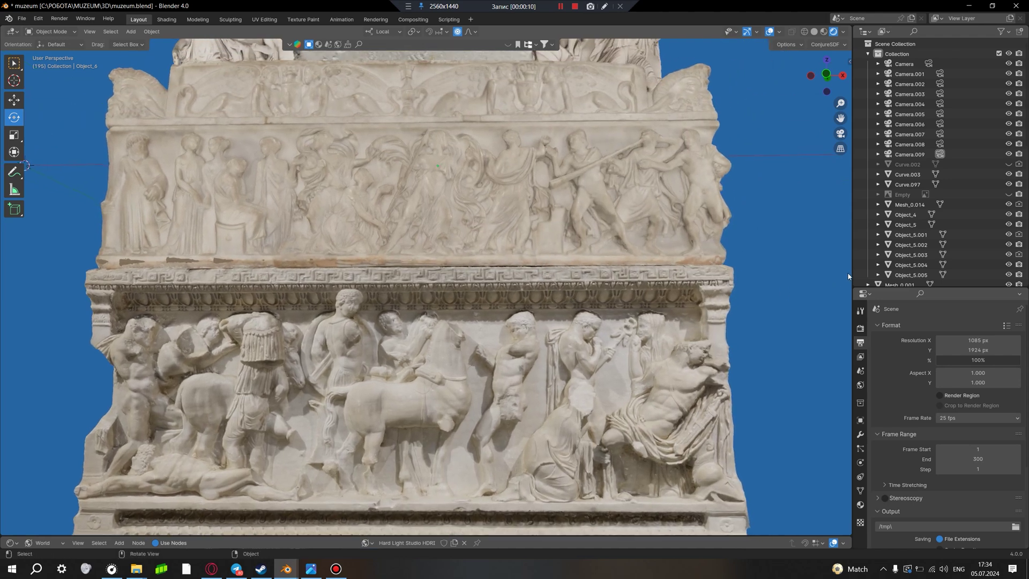
drag(848, 276, 885, 276)
shift+middle_drag(677, 332, 667, 320)
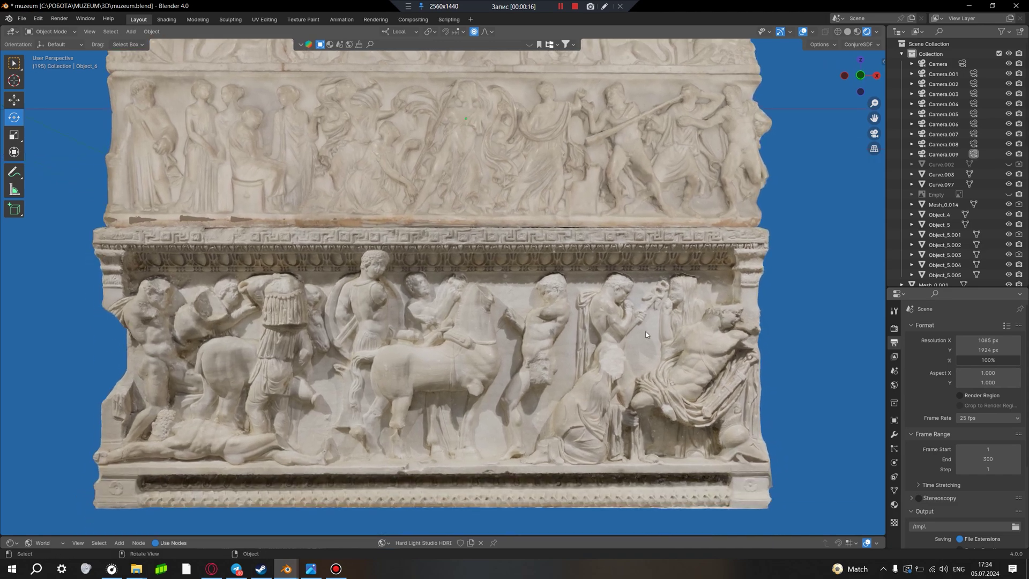
mouse_move(646, 335)
shift+middle_down()
mouse_move(667, 346)
mouse_move(663, 325)
shift+middle_up()
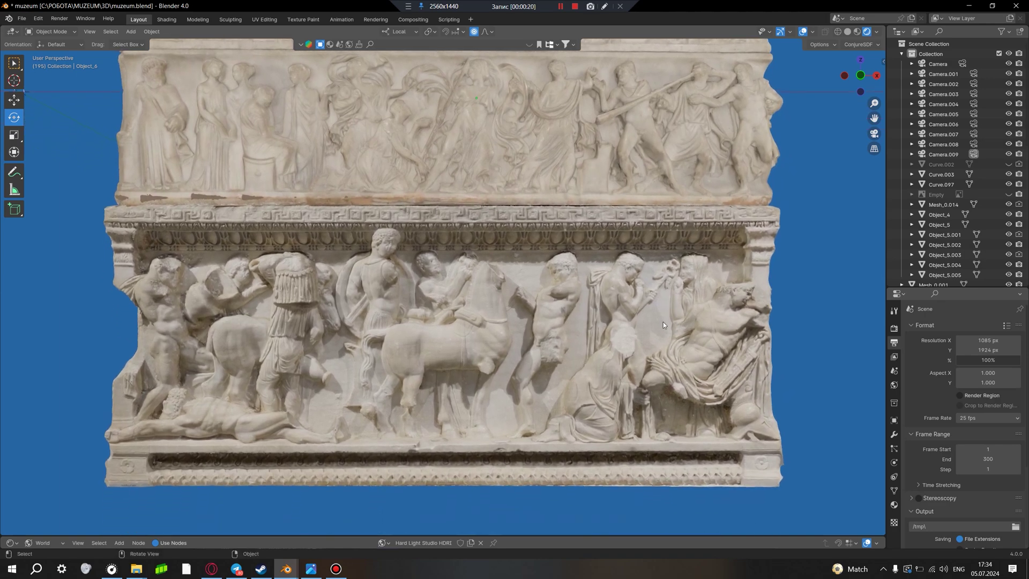
scroll(663, 324, up, 2)
scroll(662, 322, down, 2)
- Orbit to the sarcophagus front and shift the view up to reveal the Greek inscription
mouse_move(667, 329)
middle_down()
mouse_move(619, 310)
mouse_move(662, 300)
mouse_move(570, 259)
middle_up()
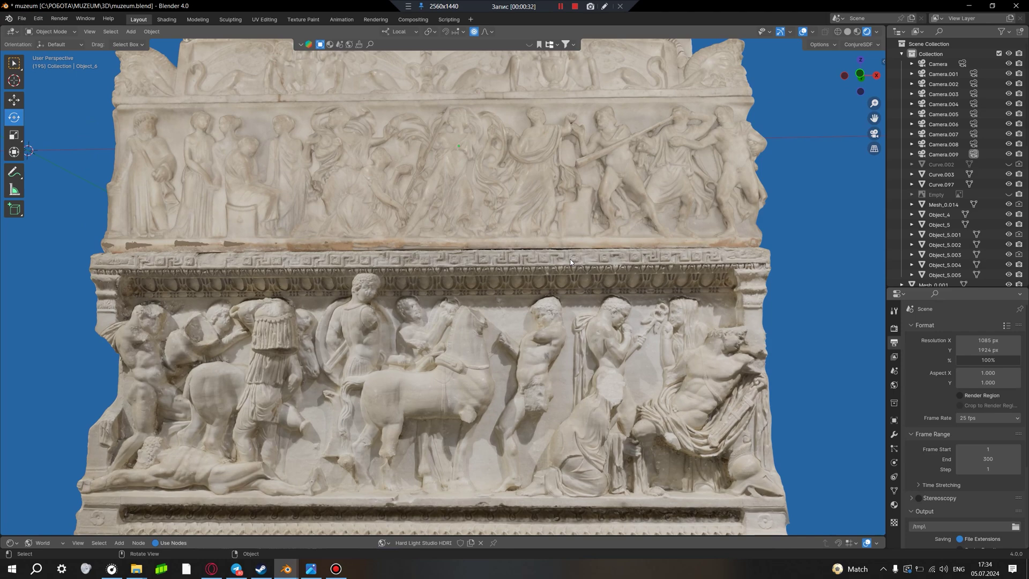
shift+scroll(548, 349, up, 2)
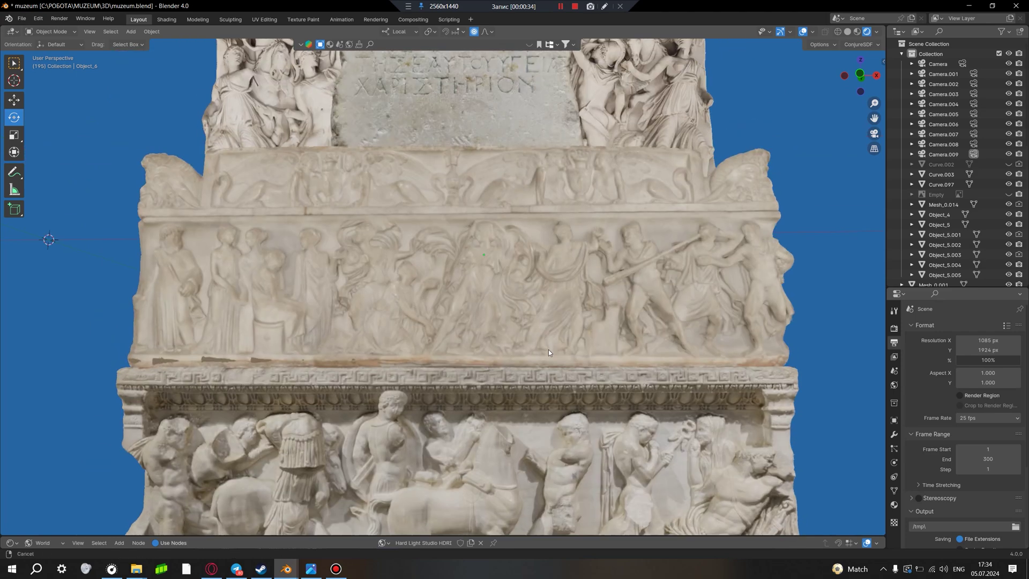
shift+scroll(535, 301, up, 2)
shift+scroll(530, 306, up, 2)
shift+scroll(526, 316, up, 2)
shift+scroll(518, 325, up, 2)
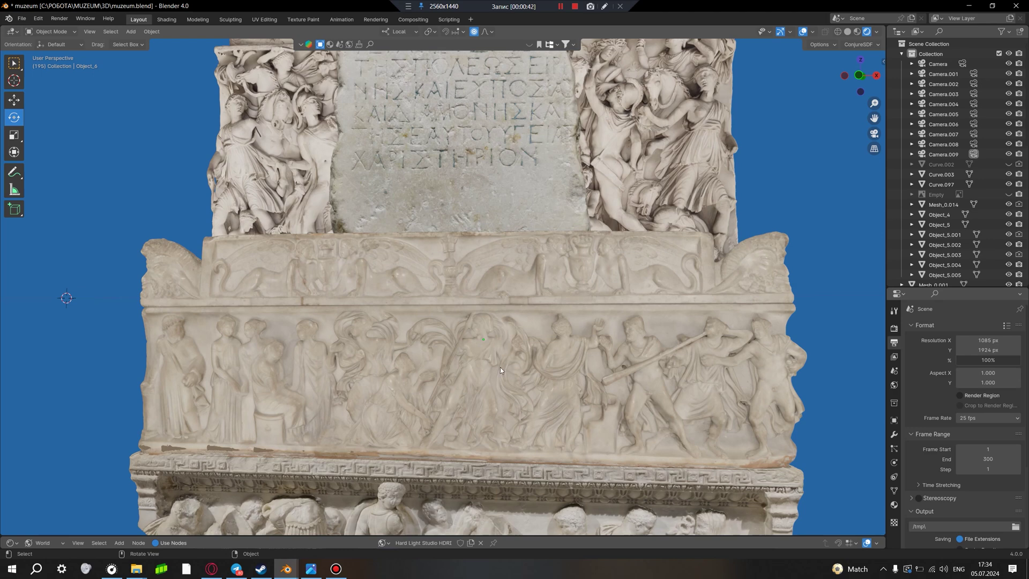
scroll(488, 293, down, 5)
- Orbit around the carved monument to view its right side from above
middle_drag(499, 314, 498, 290)
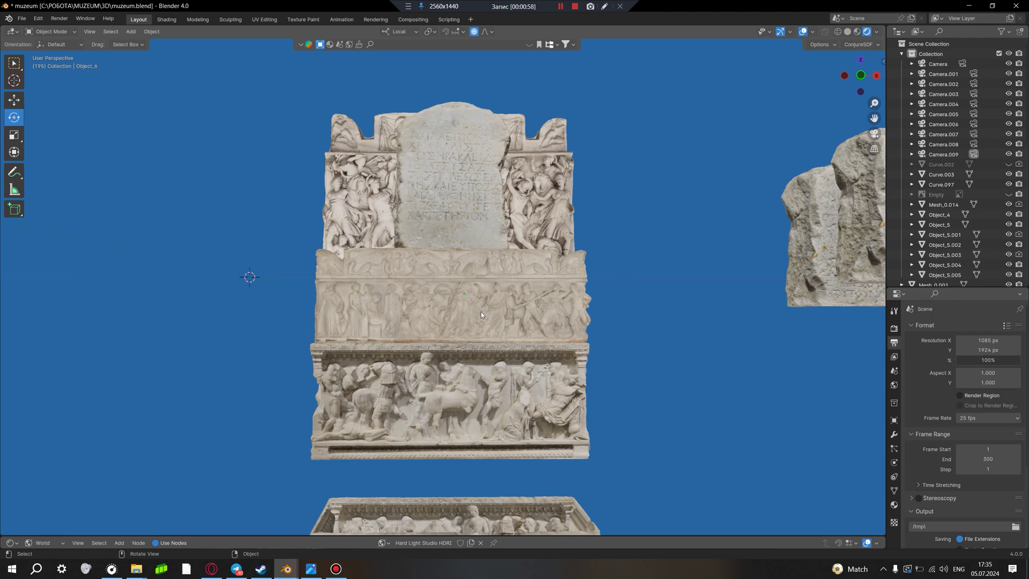
middle_drag(480, 311, 466, 316)
mouse_move(543, 343)
middle_down()
mouse_move(492, 320)
mouse_move(478, 244)
mouse_move(466, 314)
middle_up()
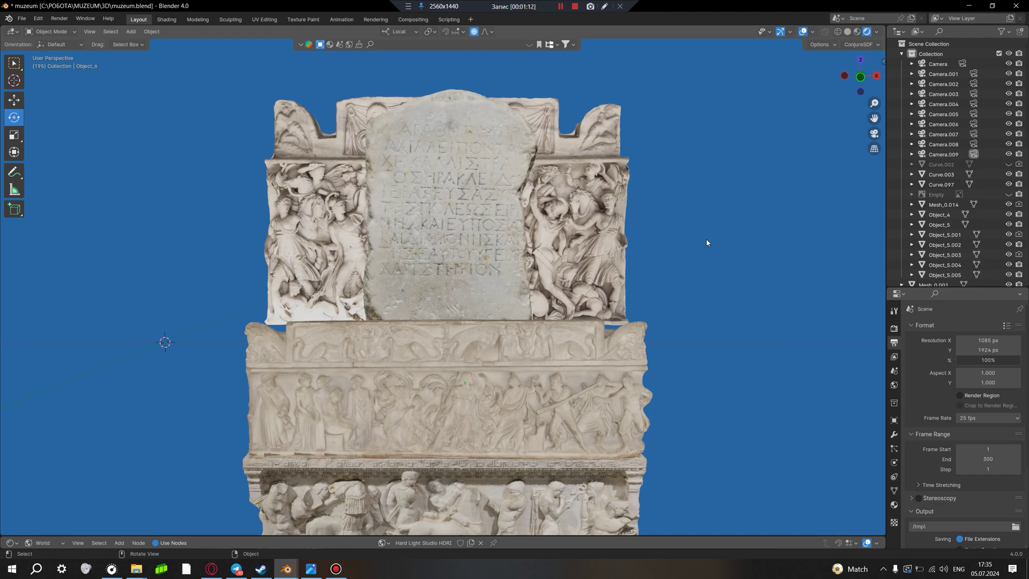
- Pan and scroll until the inscription stele and lower relief sit centred in view
shift+middle_drag(600, 334, 616, 316)
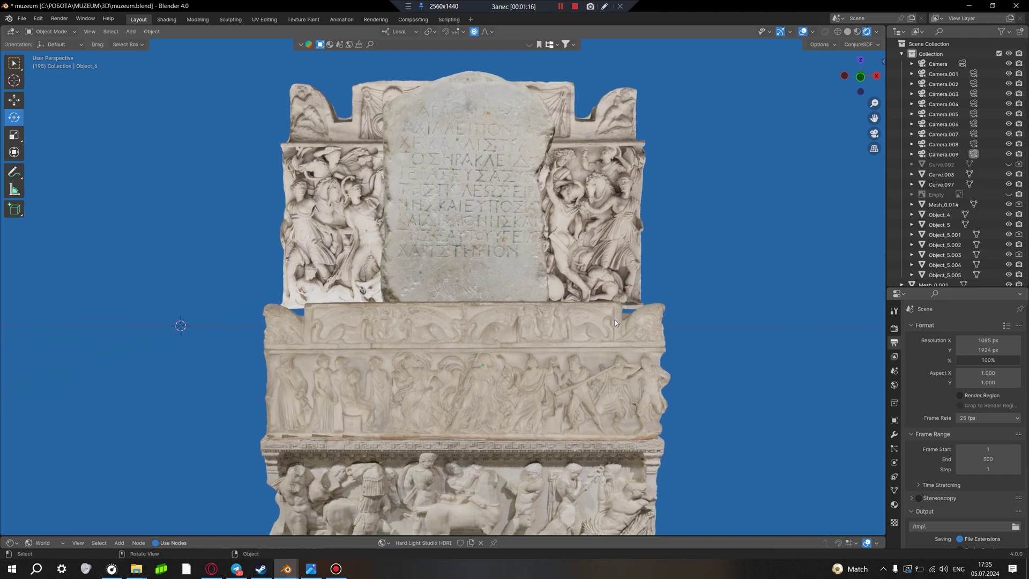
shift+middle_drag(553, 343, 571, 310)
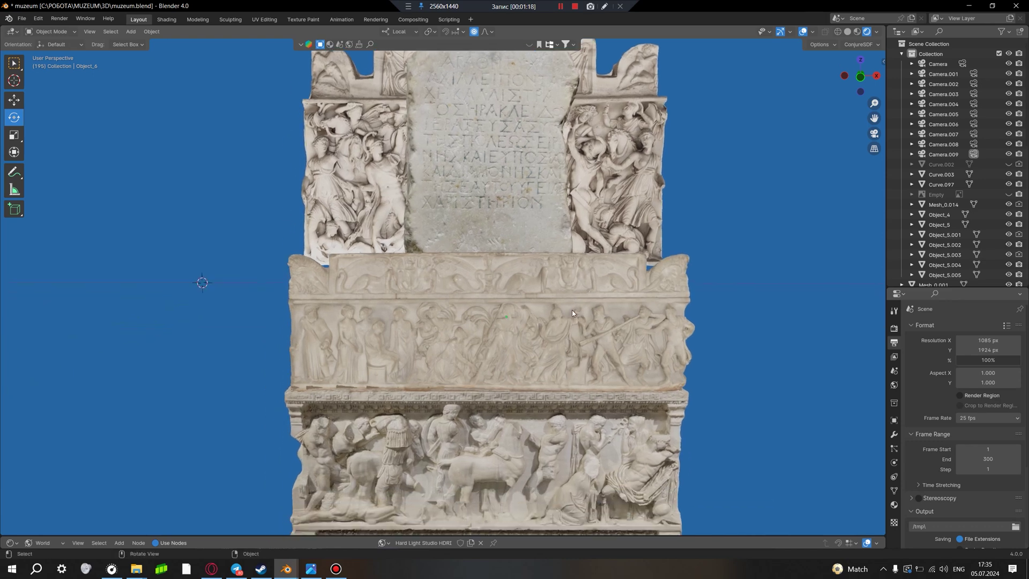
shift+scroll(572, 319, down, 4)
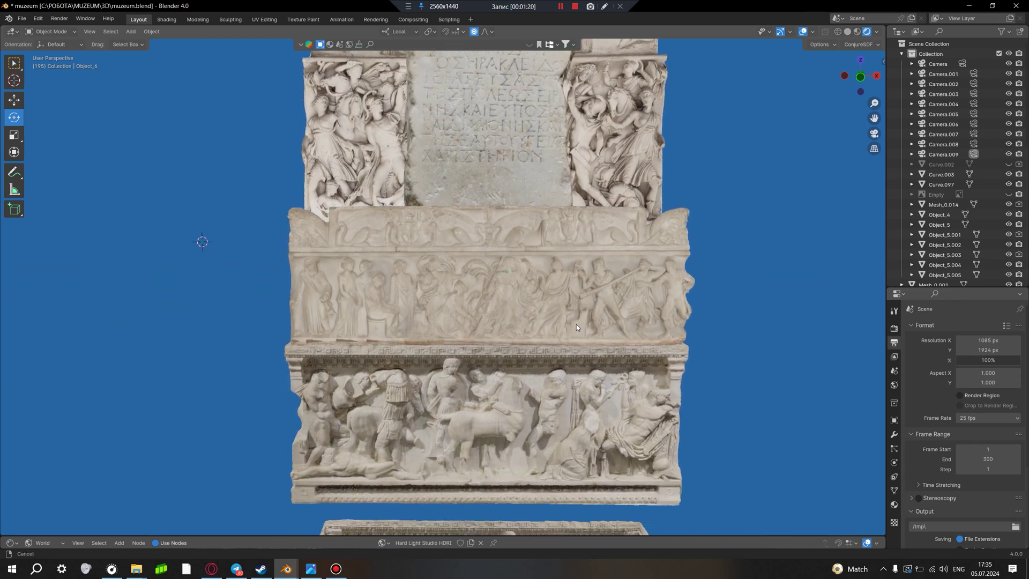
scroll(557, 317, up, 2)
shift+scroll(541, 284, up, 1)
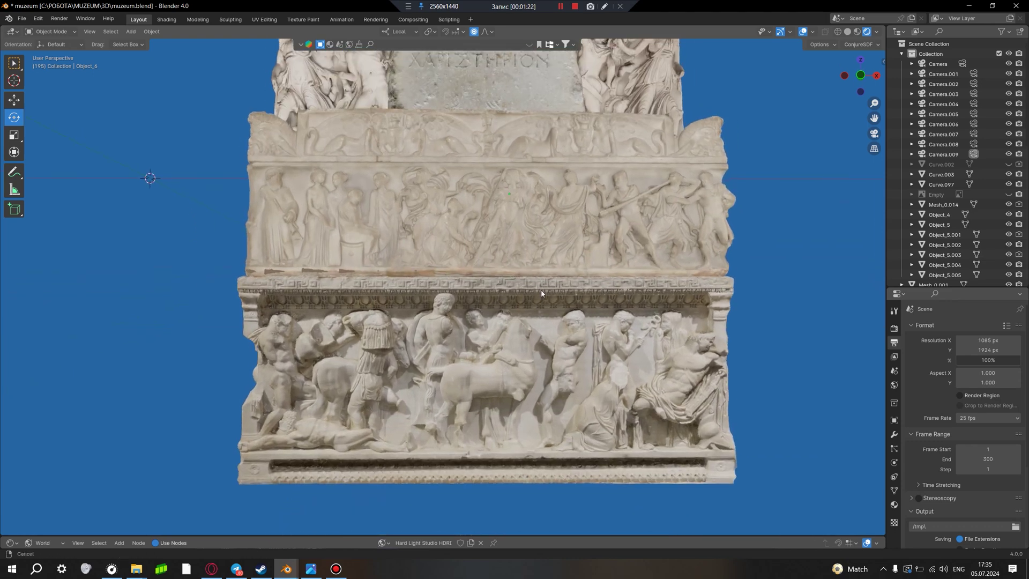
shift+scroll(526, 257, up, 3)
shift+scroll(513, 357, up, 8)
shift+scroll(513, 357, up, 2)
mouse_move(503, 326)
middle_down()
mouse_move(477, 340)
mouse_move(506, 440)
mouse_move(574, 336)
middle_up()
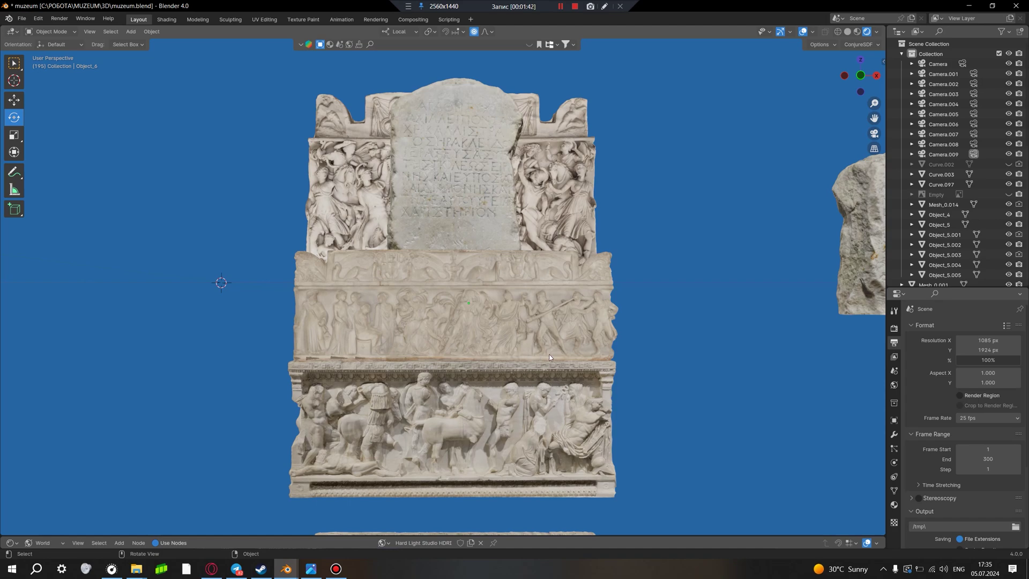
- Orbit and zoom toward the stacked sarcophagi at an angle
mouse_move(554, 341)
middle_down()
mouse_move(507, 370)
mouse_move(707, 362)
mouse_move(604, 413)
mouse_move(594, 379)
mouse_move(507, 357)
middle_up()
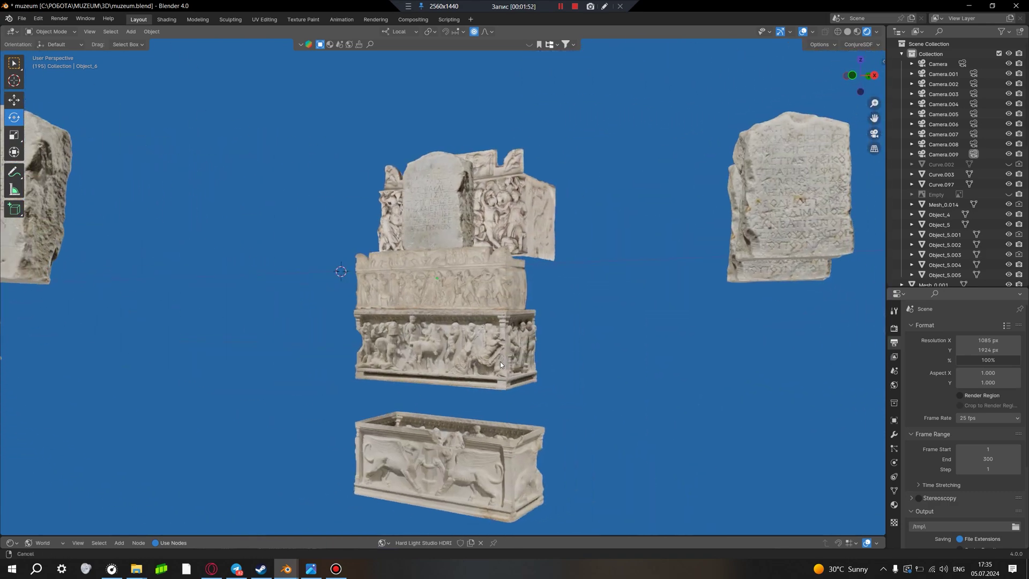
shift+scroll(488, 358, down, 4)
scroll(460, 369, up, 1)
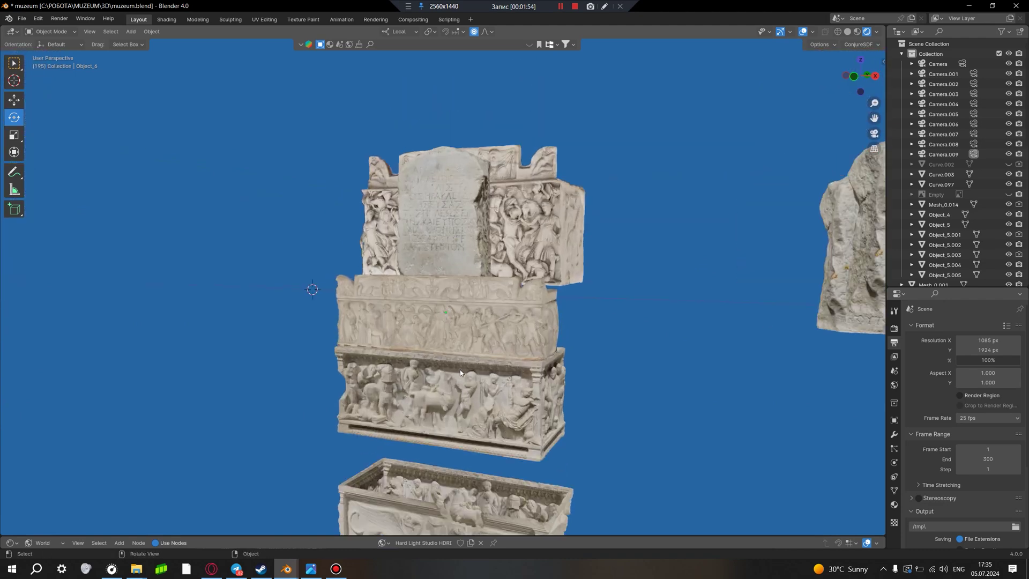
scroll(467, 355, up, 3)
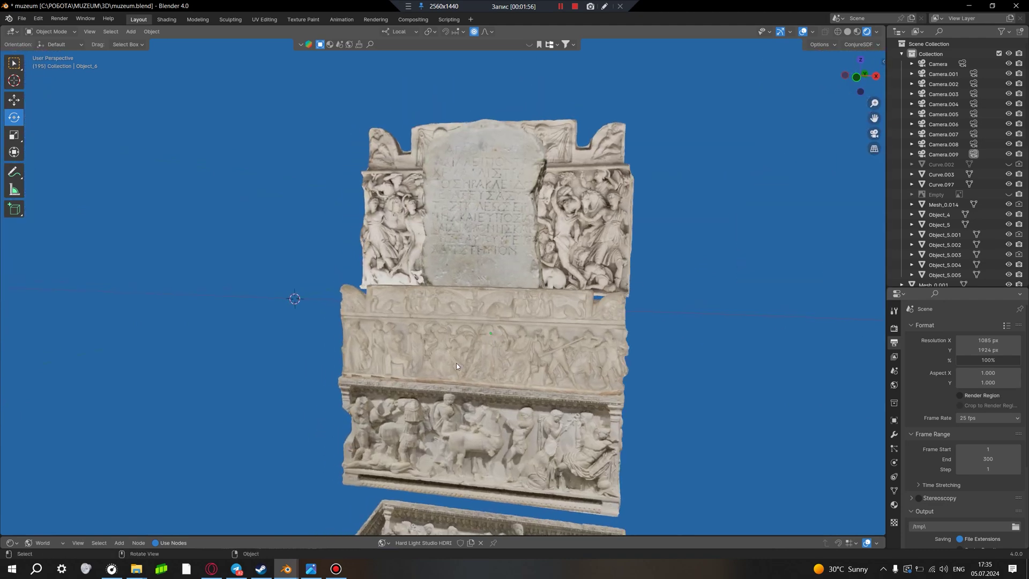
middle_drag(467, 355, 433, 347)
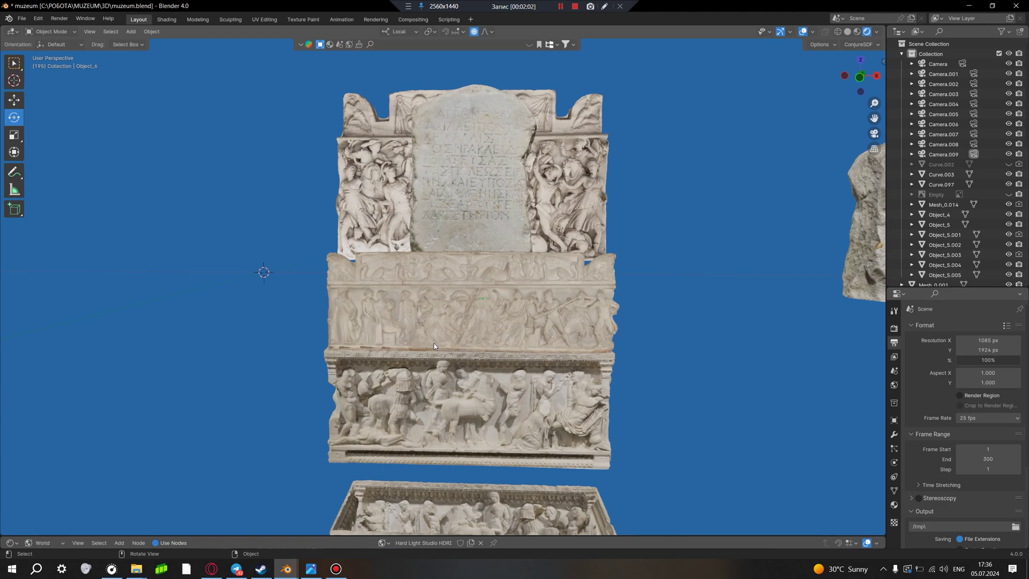
- Select and deselect Object_5, then zoom in until both relief friezes fill the view
click(471, 388)
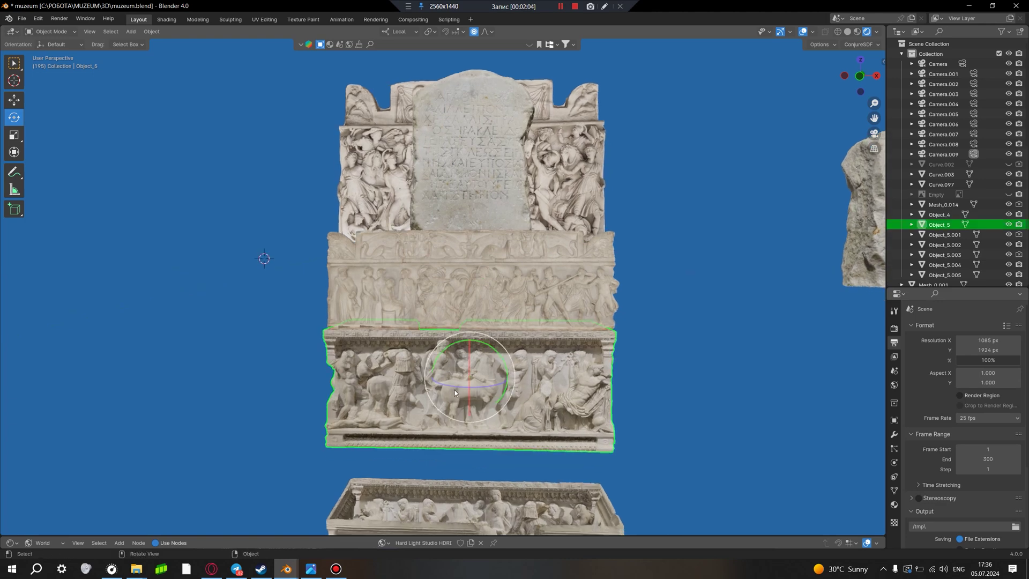
scroll(461, 392, up, 2)
click(712, 359)
mouse_move(712, 358)
middle_down()
mouse_move(644, 355)
mouse_move(587, 372)
middle_up()
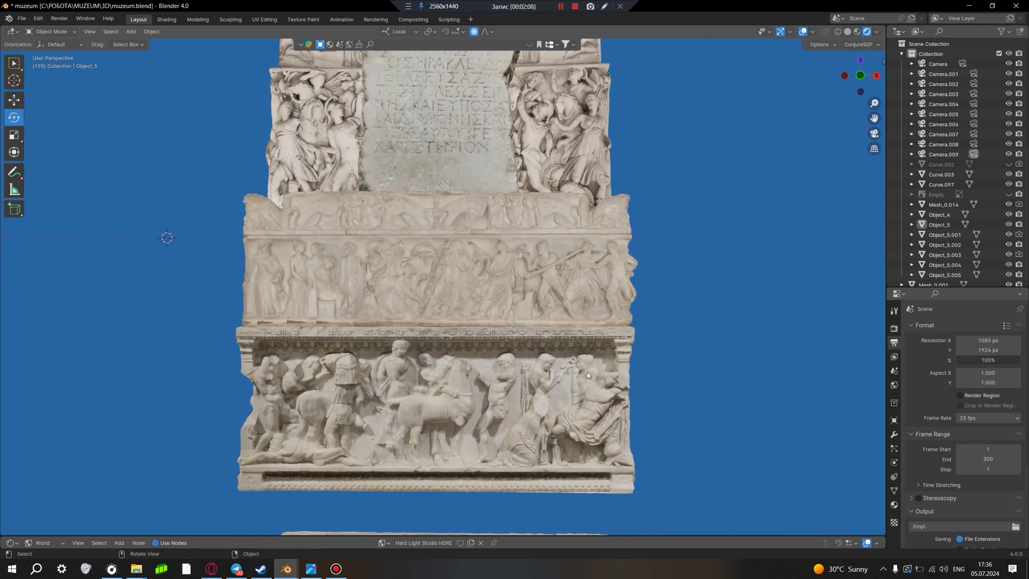
shift+scroll(595, 313, up, 2)
shift+scroll(569, 333, up, 3)
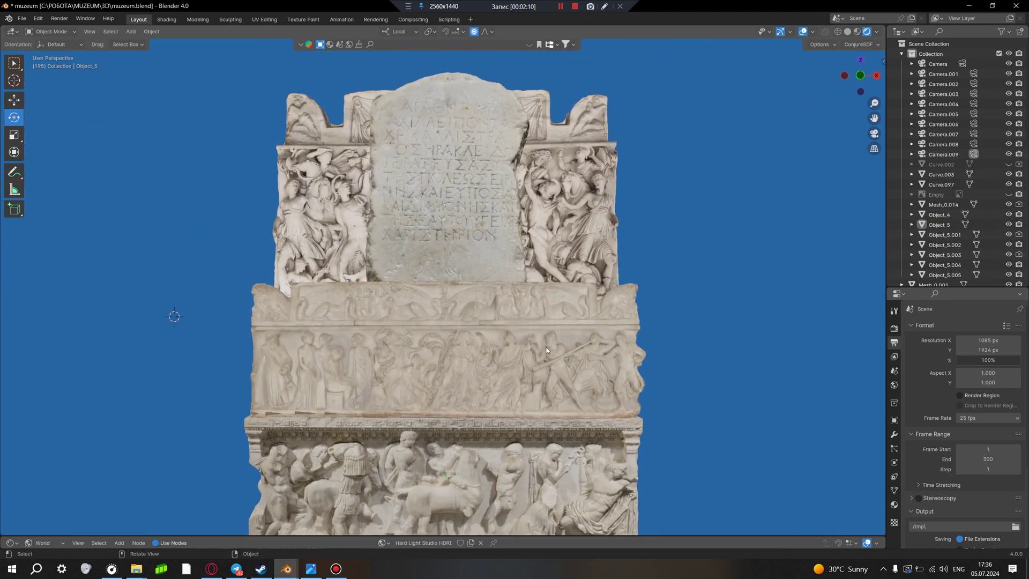
mouse_move(619, 304)
middle_down()
mouse_move(578, 357)
mouse_move(624, 294)
mouse_move(587, 257)
mouse_move(574, 302)
middle_up()
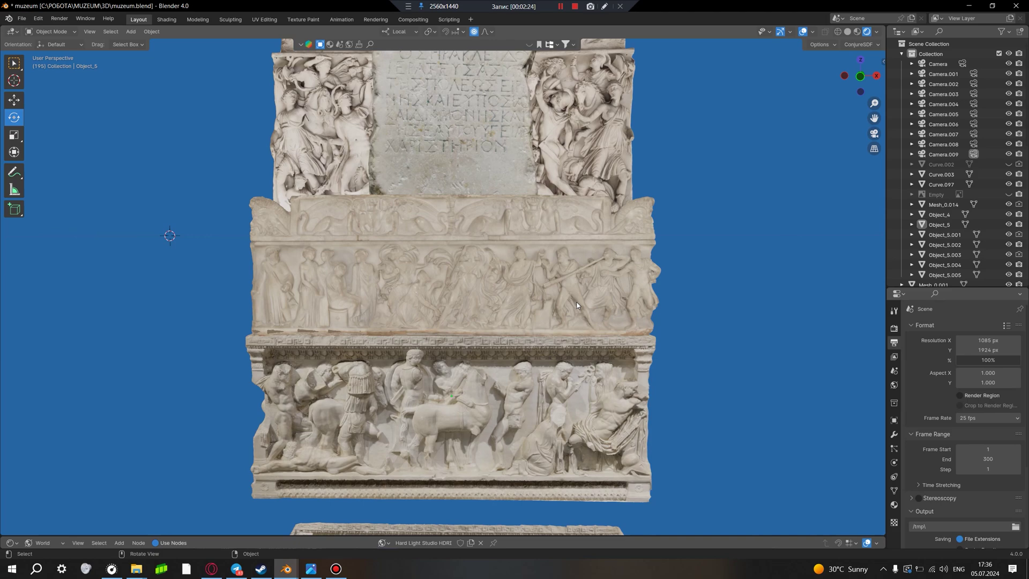
scroll(549, 308, down, 5)
shift+middle_drag(247, 307, 504, 375)
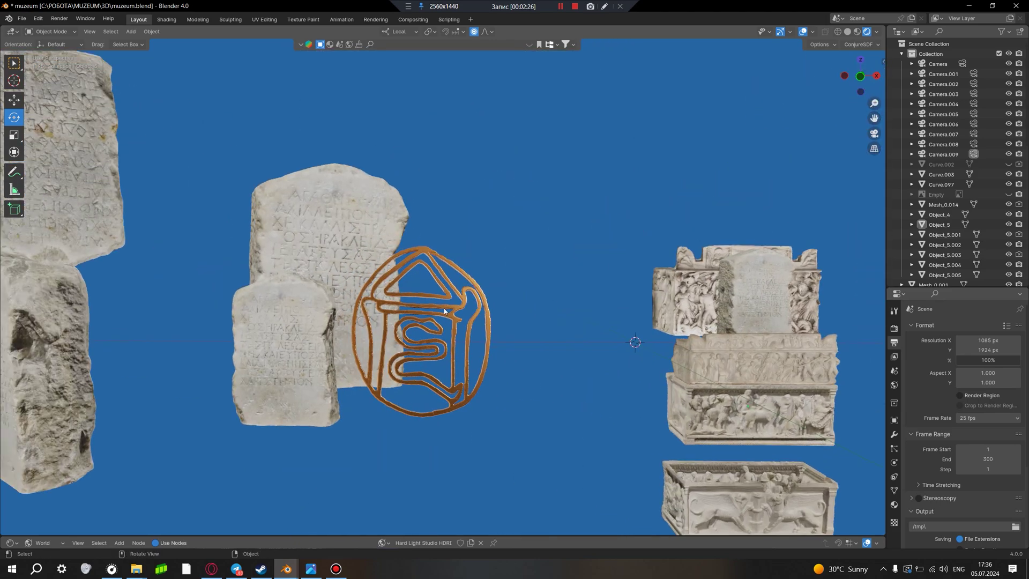
click(442, 316)
scroll(635, 361, up, 4)
click(541, 369)
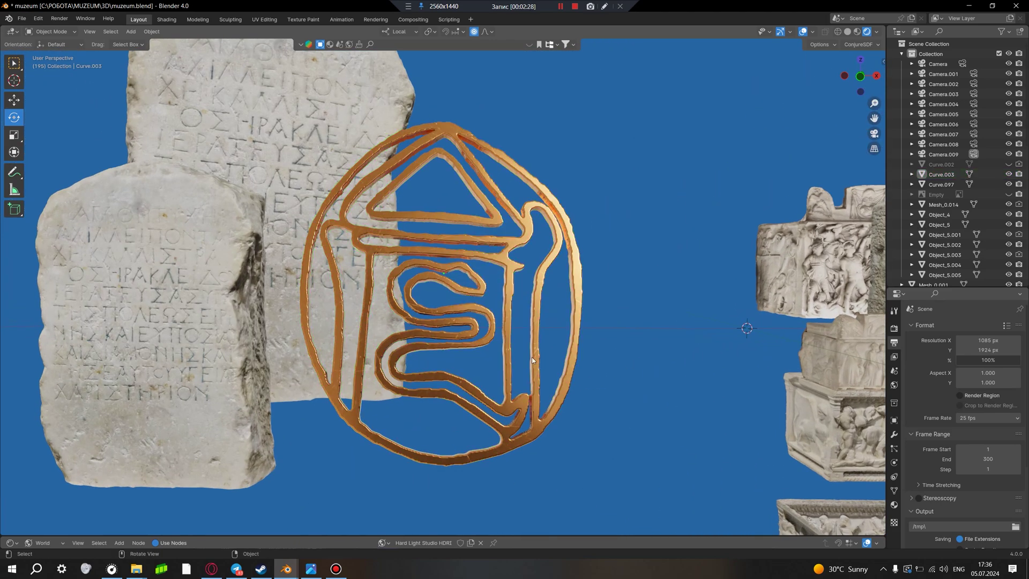
middle_drag(542, 369, 542, 369)
scroll(541, 369, up, 1)
scroll(529, 363, up, 1)
scroll(536, 359, up, 1)
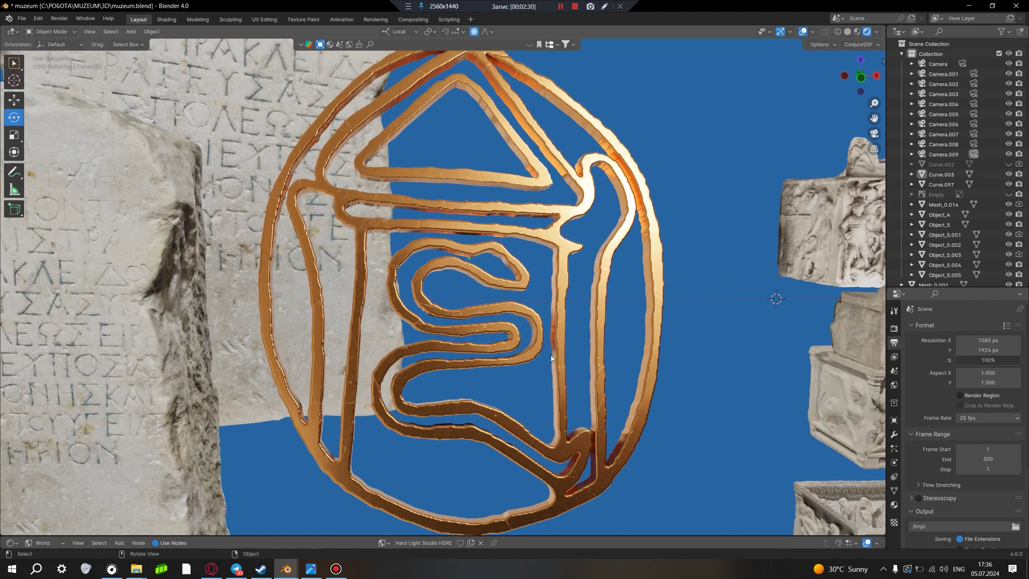
scroll(552, 356, up, 1)
scroll(552, 356, down, 1)
scroll(552, 348, down, 1)
scroll(552, 340, down, 1)
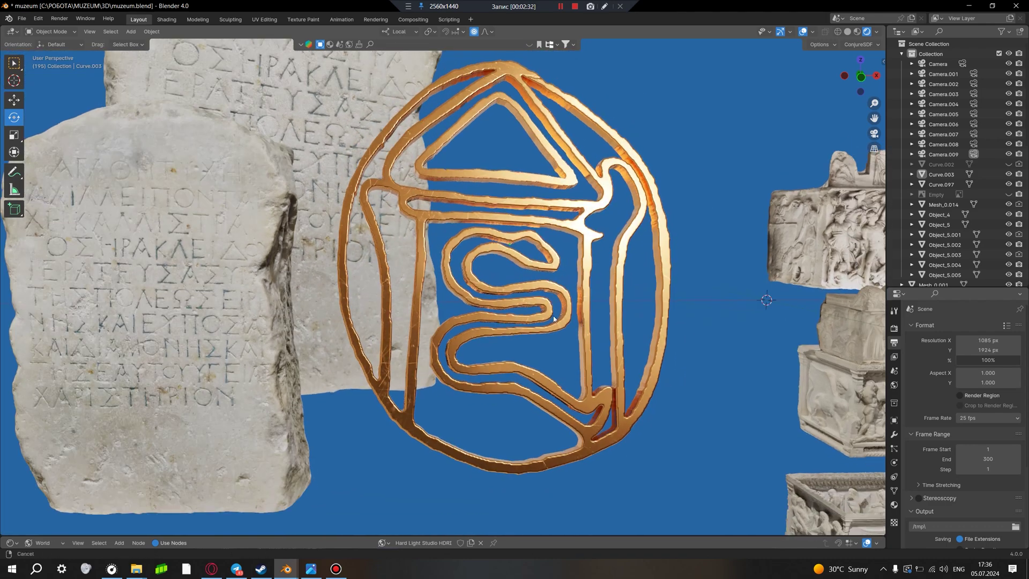
middle_drag(551, 333, 547, 322)
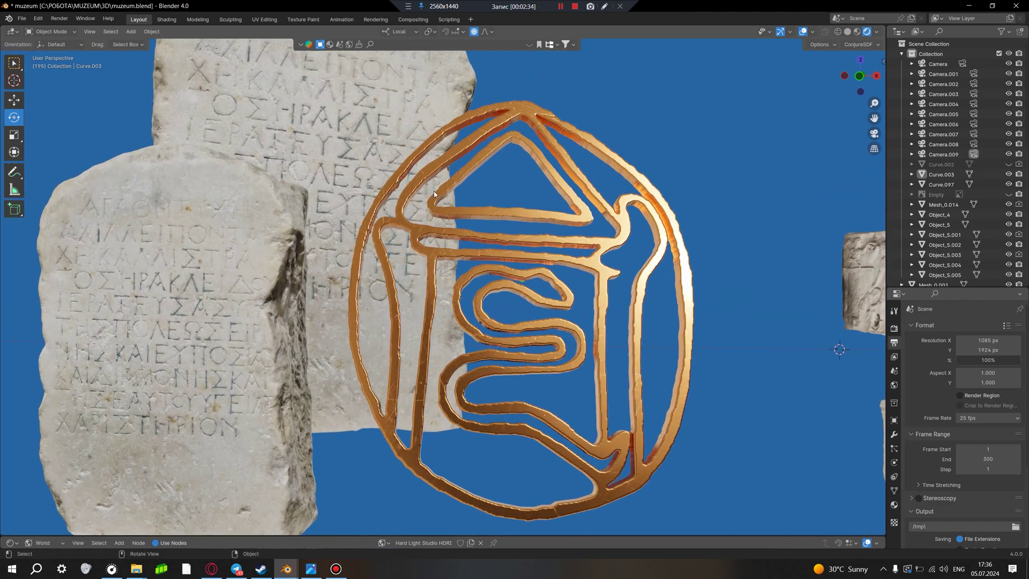
mouse_move(374, 318)
middle_down()
mouse_move(408, 332)
mouse_move(456, 114)
middle_up()
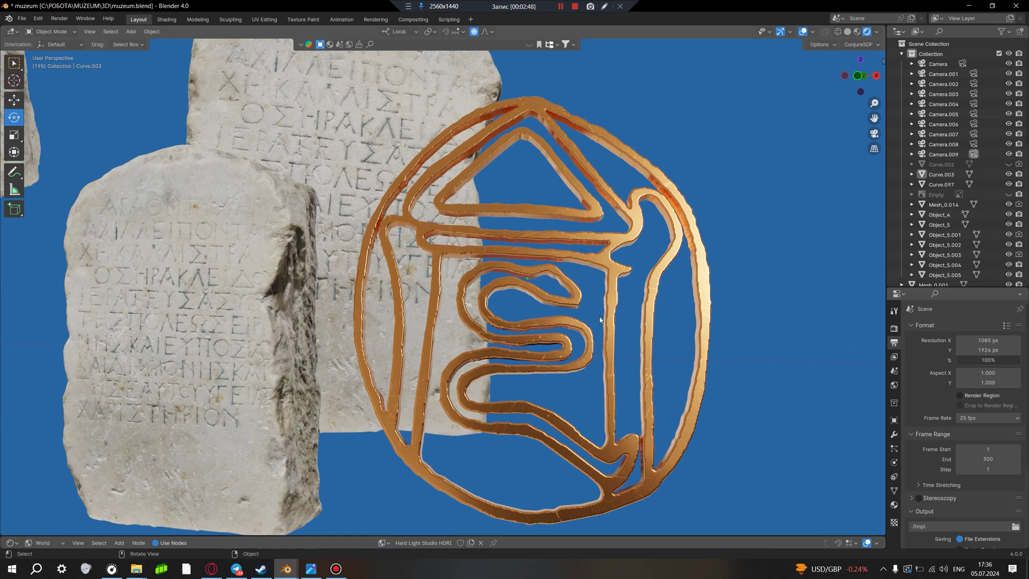
mouse_move(600, 320)
middle_down()
mouse_move(613, 351)
mouse_move(594, 321)
middle_up()
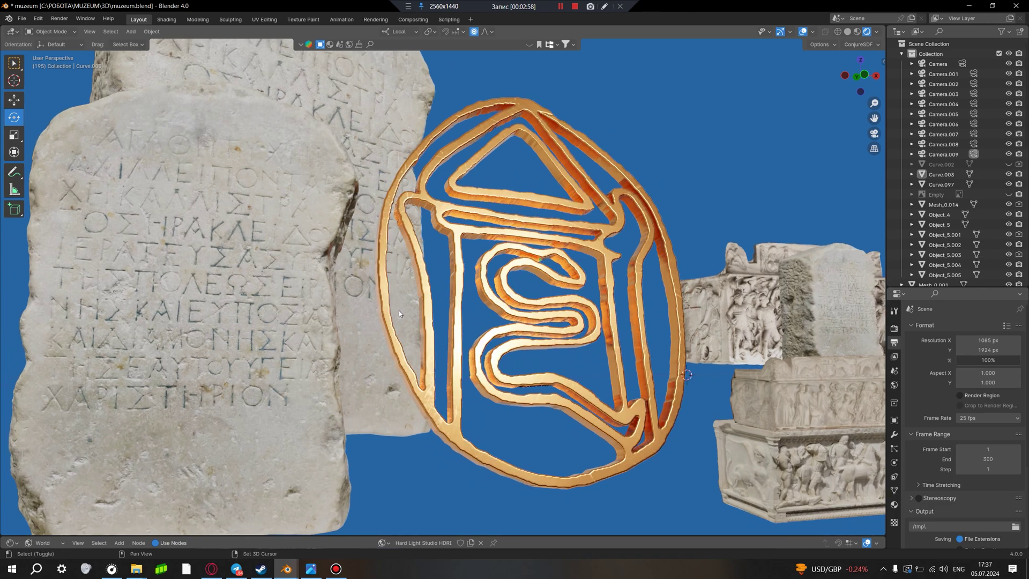
mouse_move(409, 326)
middle_down()
mouse_move(432, 343)
mouse_move(537, 346)
mouse_move(584, 375)
mouse_move(574, 345)
middle_up()
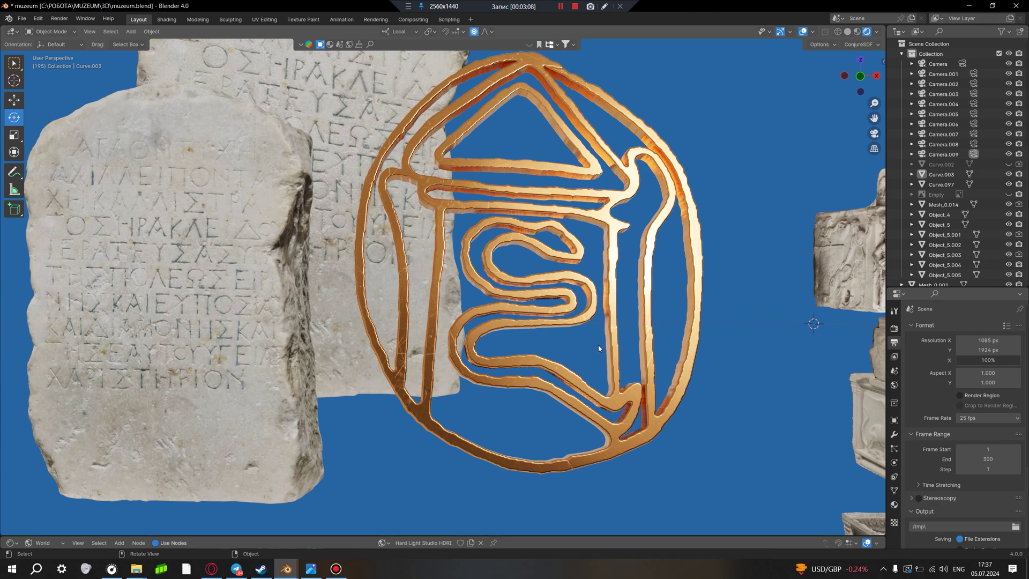
mouse_move(592, 346)
middle_down()
mouse_move(602, 307)
mouse_move(623, 360)
middle_up()
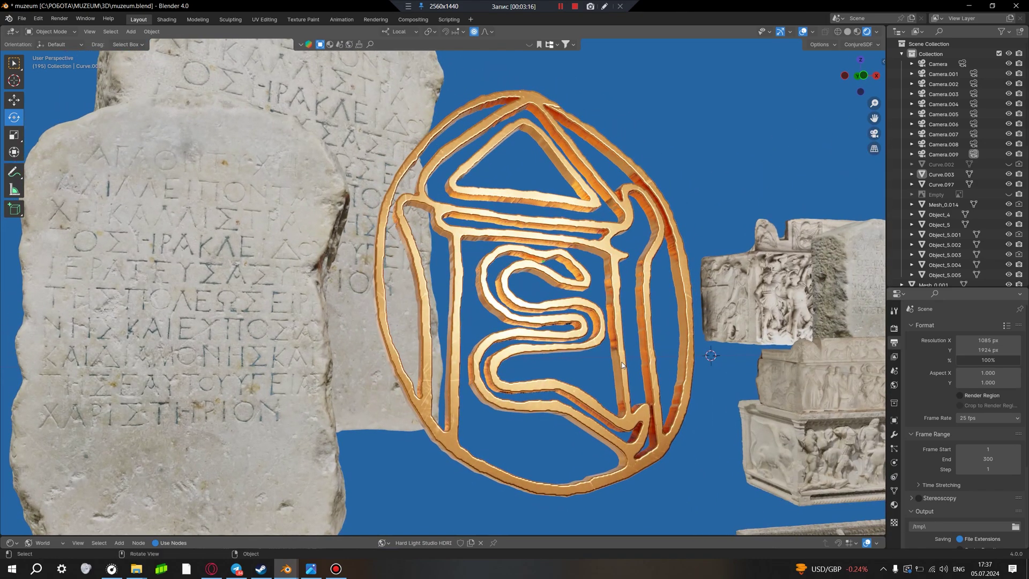
scroll(617, 364, down, 2)
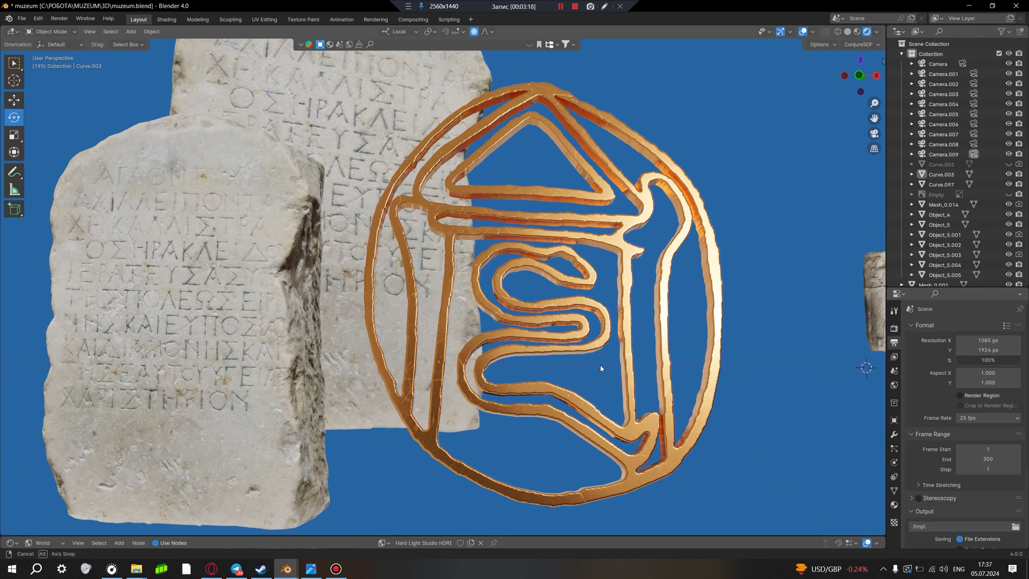
scroll(617, 364, down, 2)
middle_drag(384, 298, 527, 318)
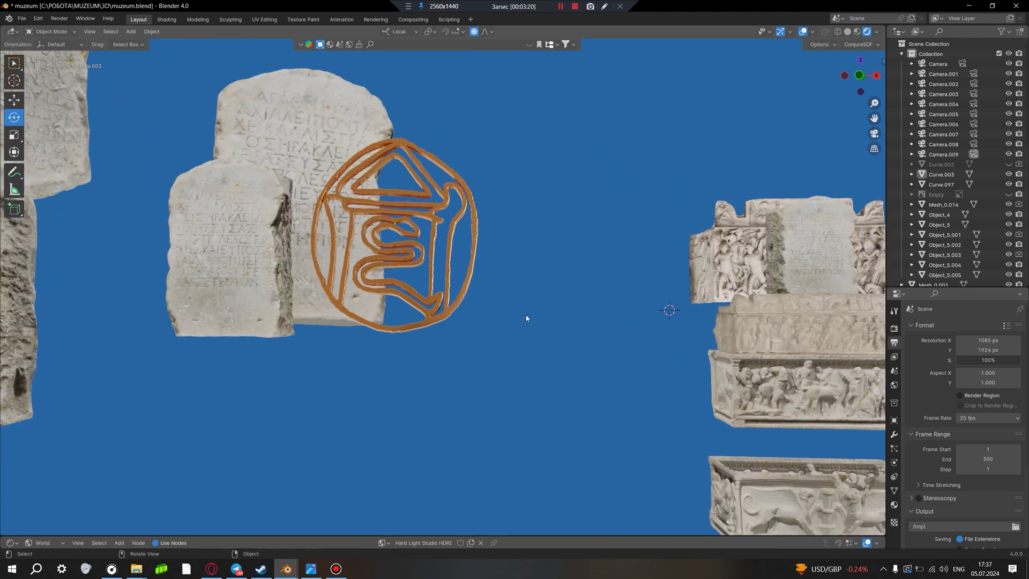
shift+middle_drag(616, 327, 214, 252)
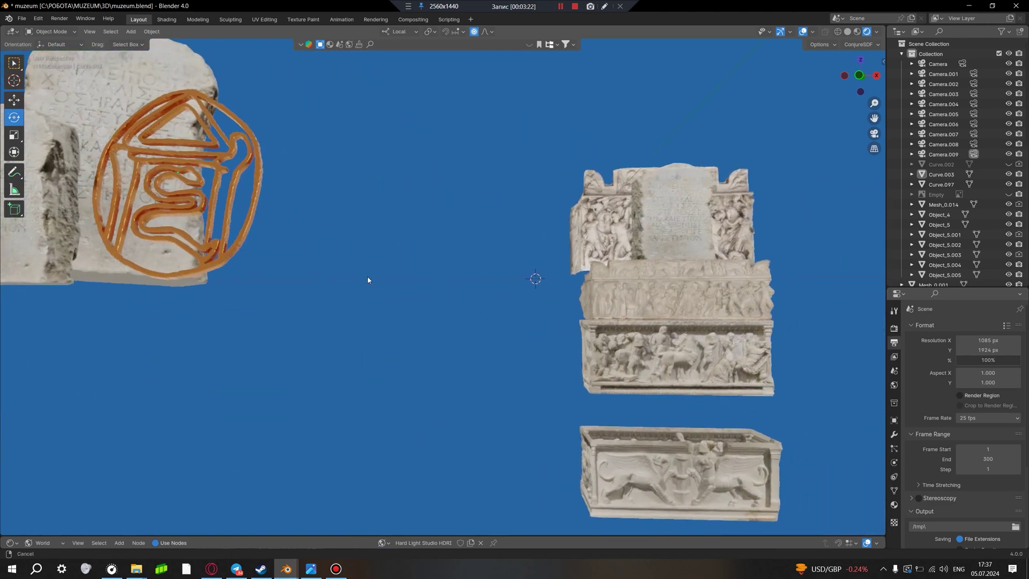
click(644, 346)
mouse_move(644, 346)
ctrl+middle_down()
mouse_move(463, 347)
mouse_move(450, 303)
mouse_move(513, 343)
mouse_move(420, 344)
mouse_move(583, 355)
ctrl+middle_up()
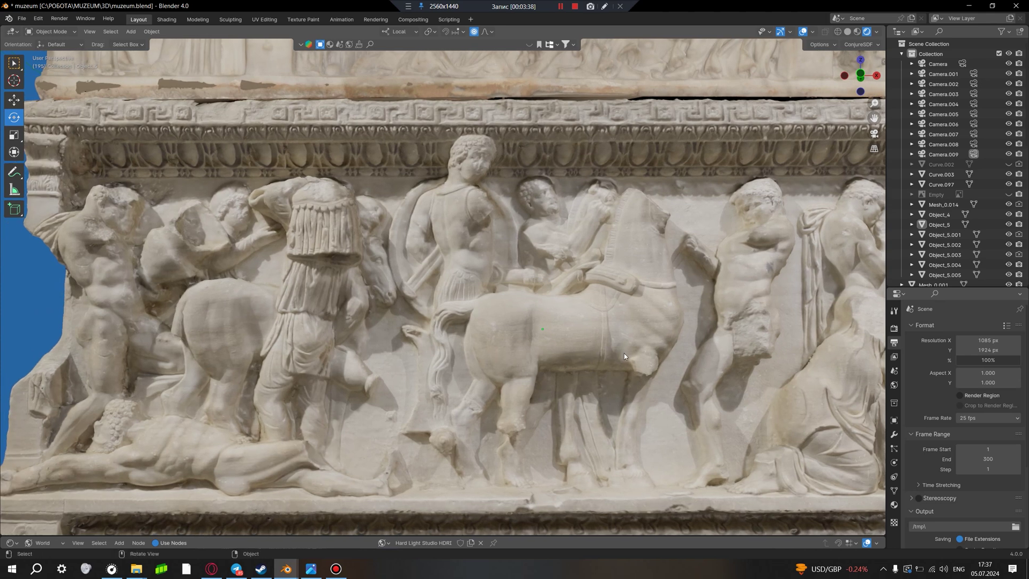
shift+middle_drag(629, 358, 487, 355)
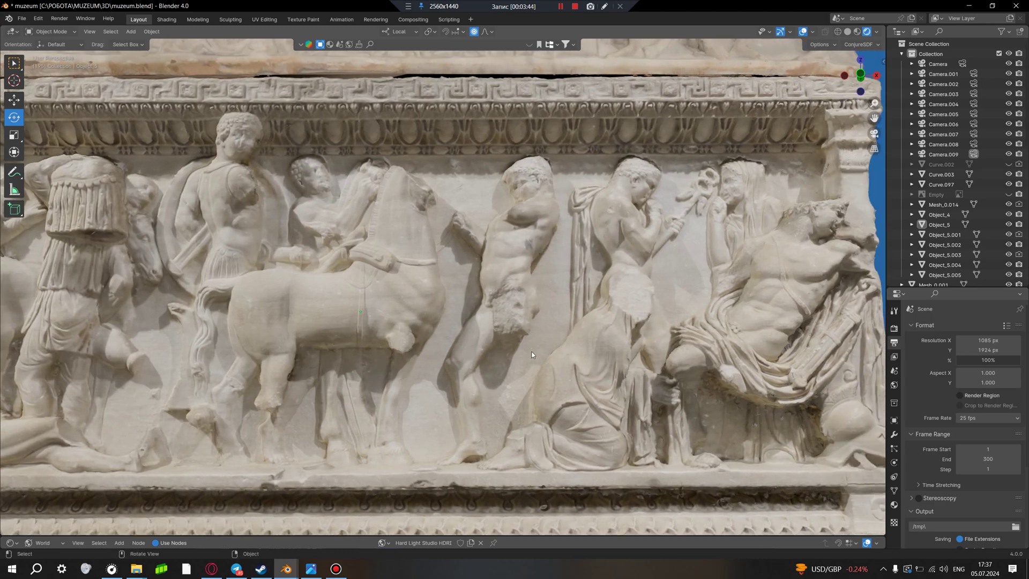
shift+middle_drag(558, 260, 691, 375)
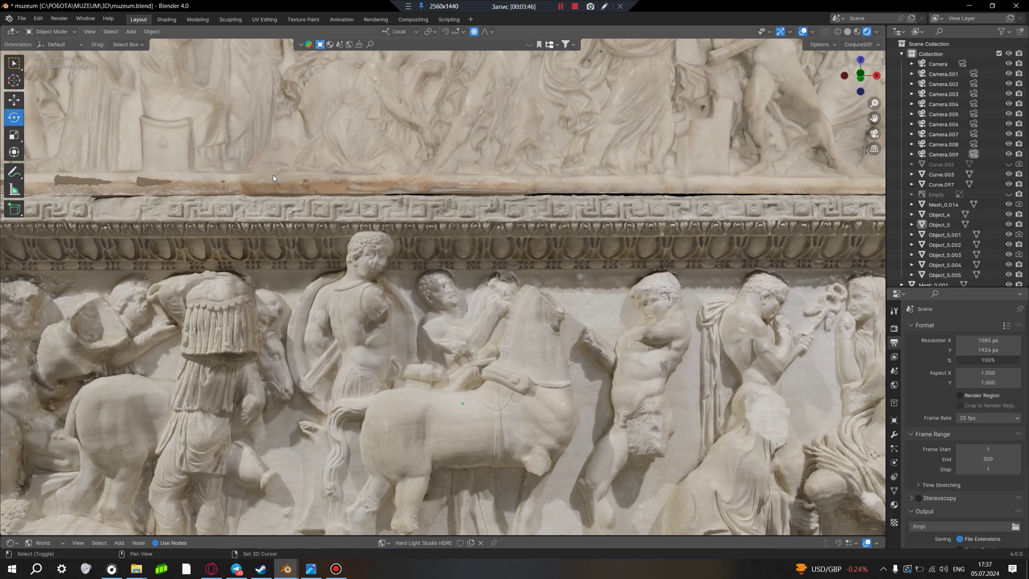
mouse_move(272, 177)
shift+middle_down()
mouse_move(401, 343)
mouse_move(597, 354)
mouse_move(442, 326)
shift+middle_up()
scroll(401, 343, up, 3)
mouse_move(516, 342)
shift+middle_down()
mouse_move(472, 358)
mouse_move(374, 249)
mouse_move(618, 422)
shift+middle_up()
scroll(462, 307, up, 2)
scroll(477, 286, up, 2)
click(477, 286)
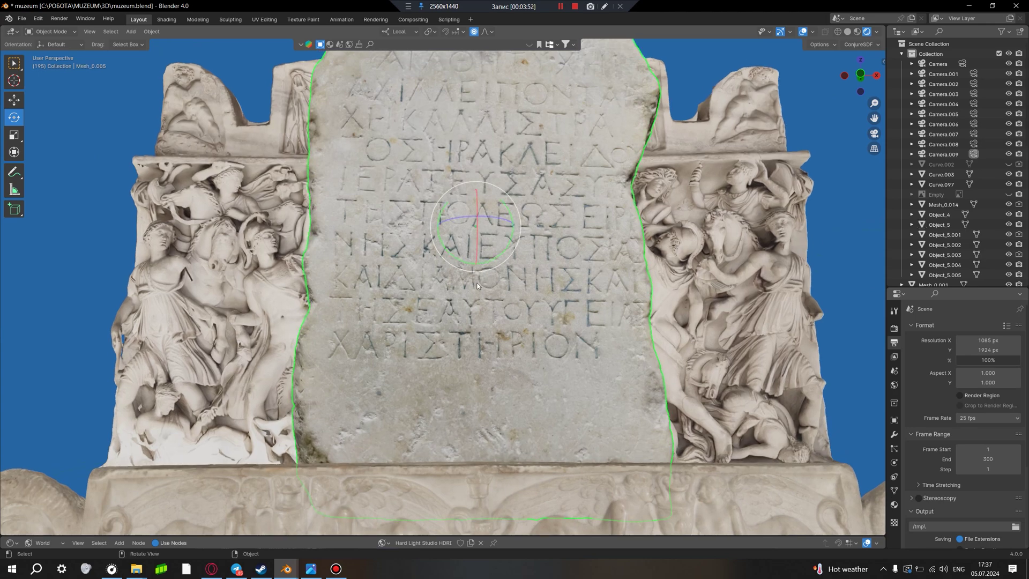
scroll(477, 286, down, 5)
shift+middle_drag(284, 349, 492, 345)
scroll(492, 345, down, 3)
scroll(280, 219, up, 2)
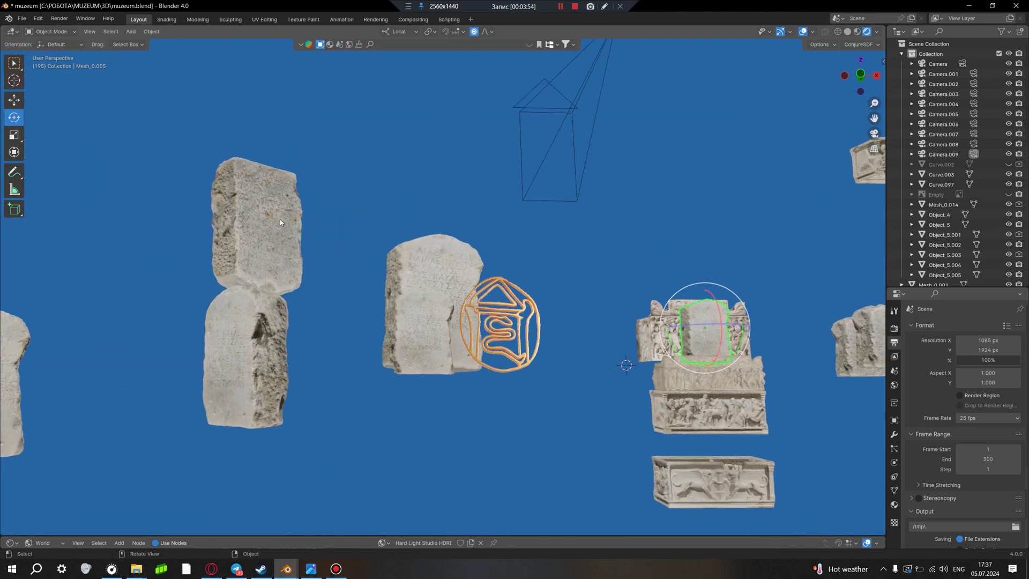
click(442, 262)
key(KP_Decimal)
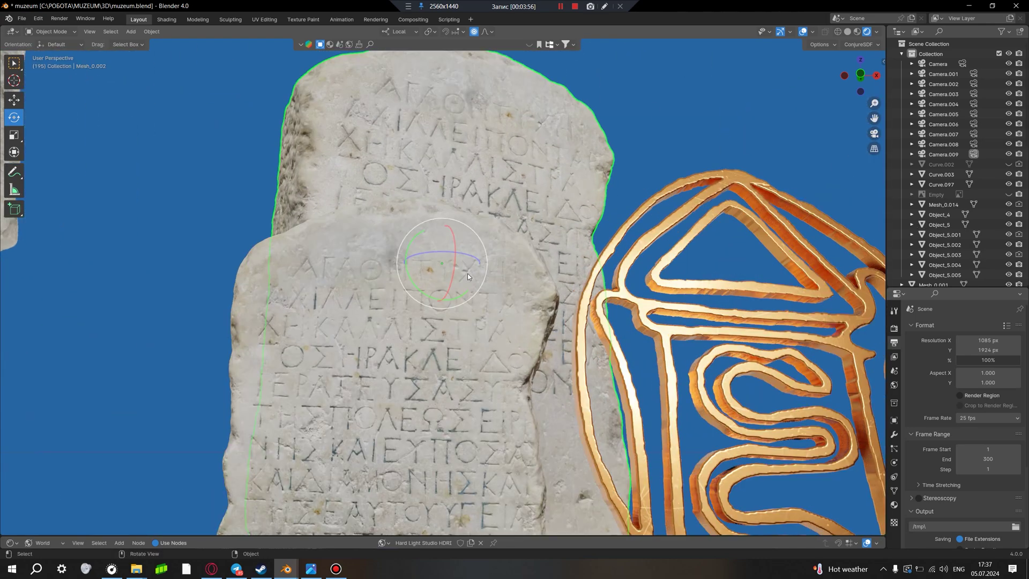
click(368, 423)
key(KP_Decimal)
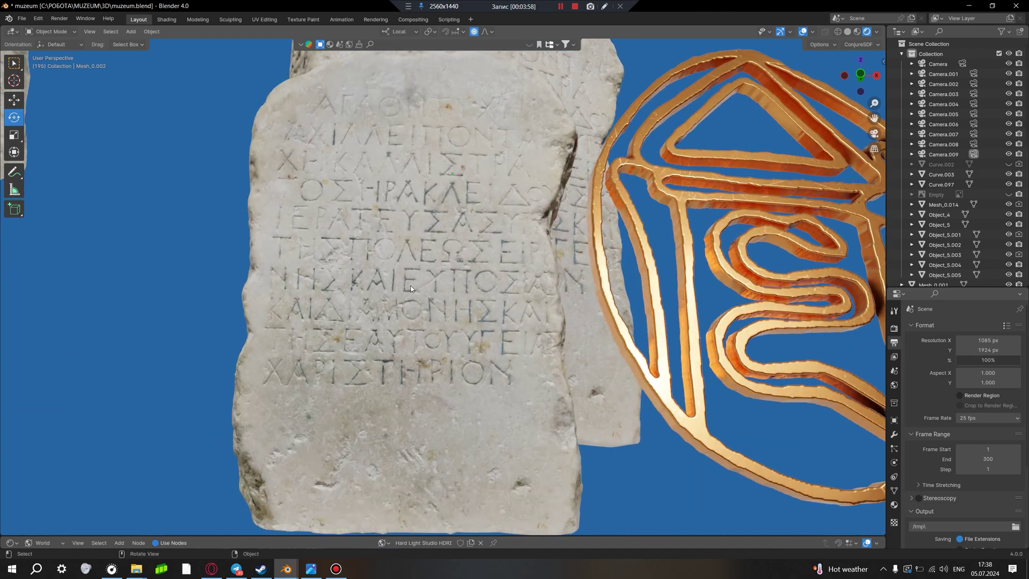
middle_drag(395, 323, 407, 332)
key(alt+a)
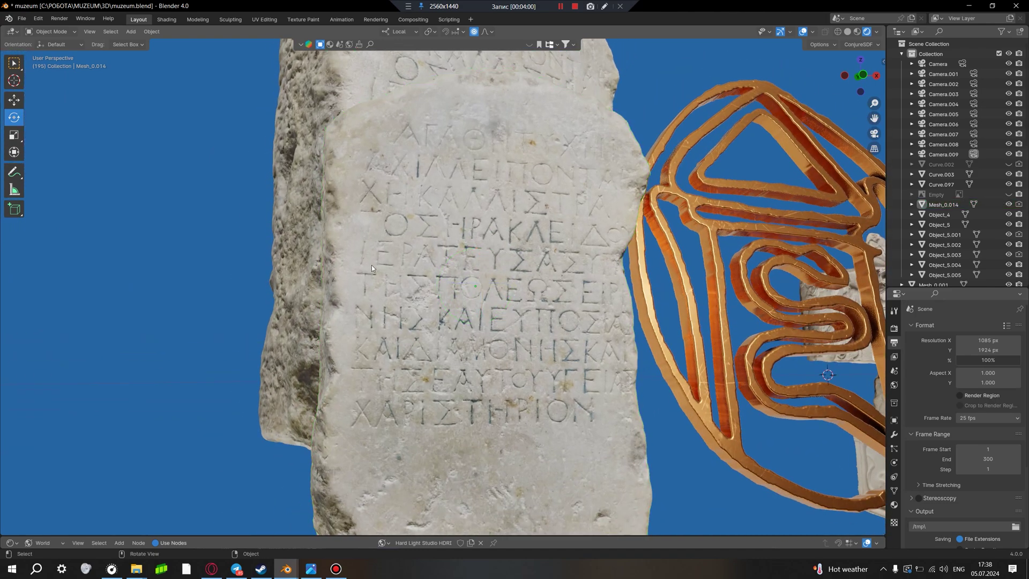
mouse_move(371, 265)
middle_down()
mouse_move(453, 227)
mouse_move(412, 192)
middle_up()
scroll(410, 208, up, 3)
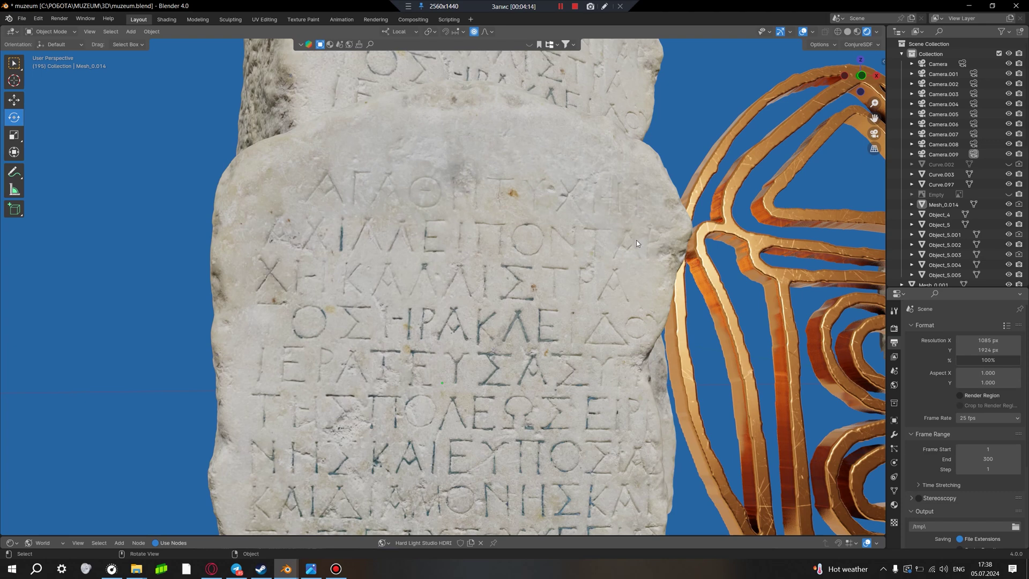
scroll(636, 244, down, 3)
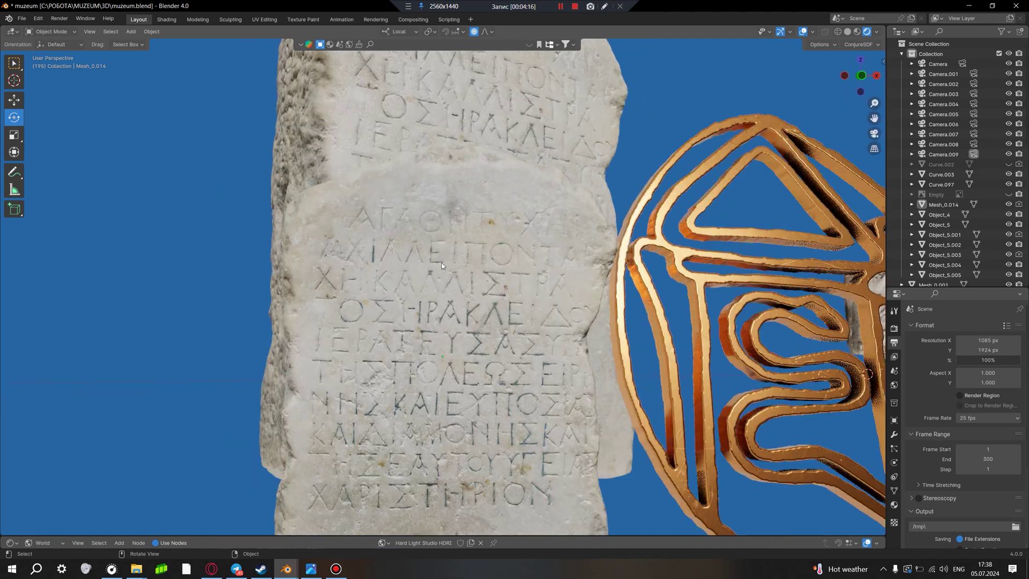
mouse_move(636, 244)
middle_down()
mouse_move(468, 283)
mouse_move(484, 316)
middle_up()
click(468, 283)
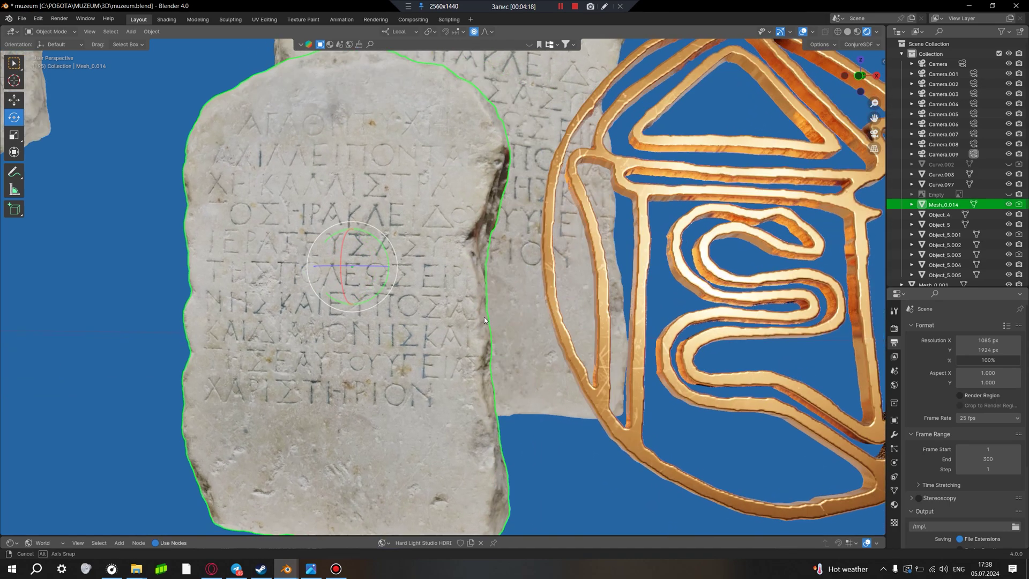
click(525, 442)
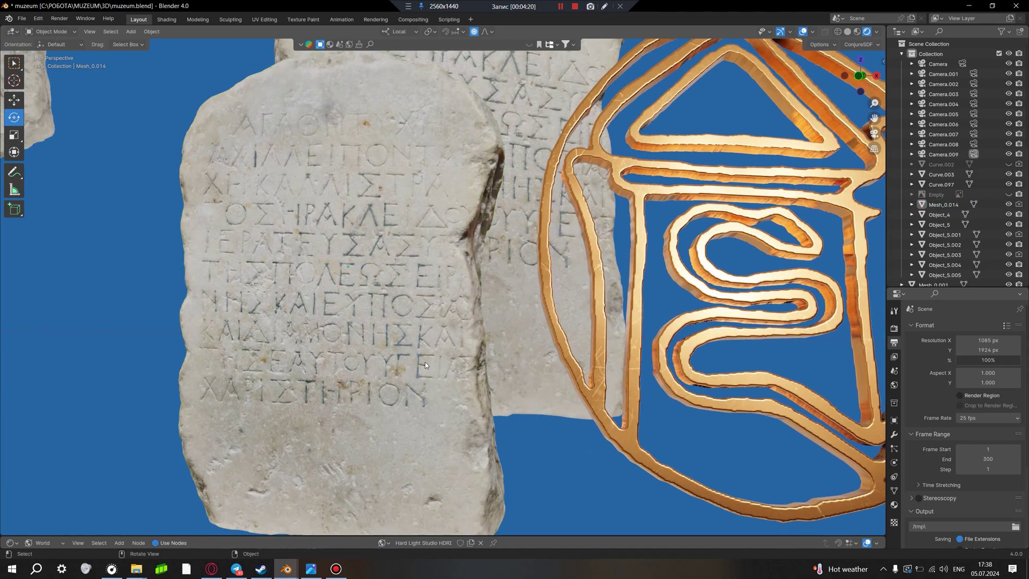
scroll(426, 365, down, 2)
middle_drag(388, 355, 522, 320)
click(522, 320)
mouse_move(591, 329)
middle_down()
mouse_move(457, 387)
mouse_move(440, 382)
middle_up()
click(458, 388)
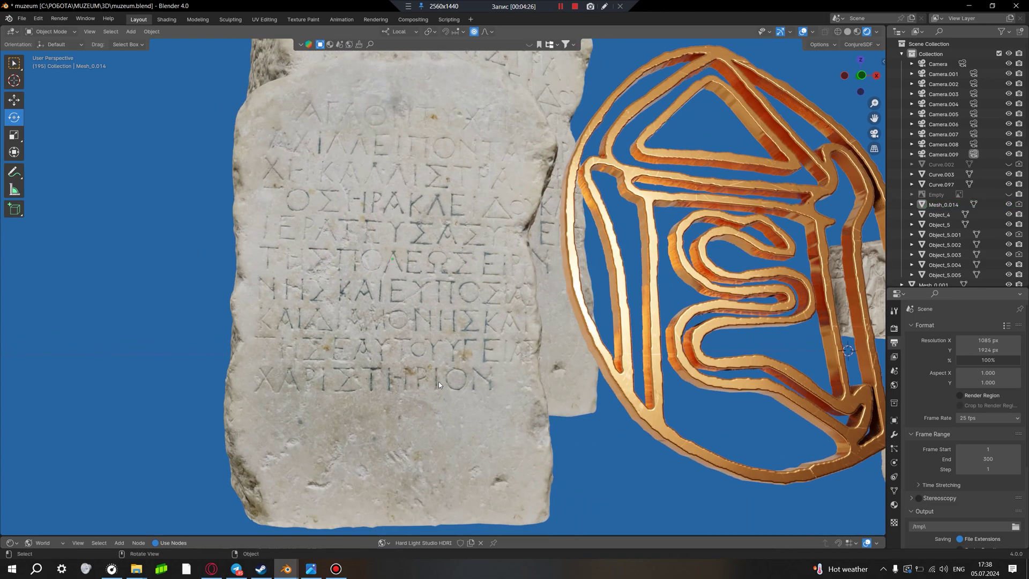
scroll(424, 383, down, 1)
scroll(368, 378, down, 1)
scroll(368, 378, down, 2)
mouse_move(373, 376)
middle_down()
mouse_move(420, 374)
mouse_move(403, 384)
mouse_move(405, 347)
mouse_move(406, 361)
middle_up()
scroll(387, 385, up, 4)
click(406, 362)
scroll(406, 362, down, 1)
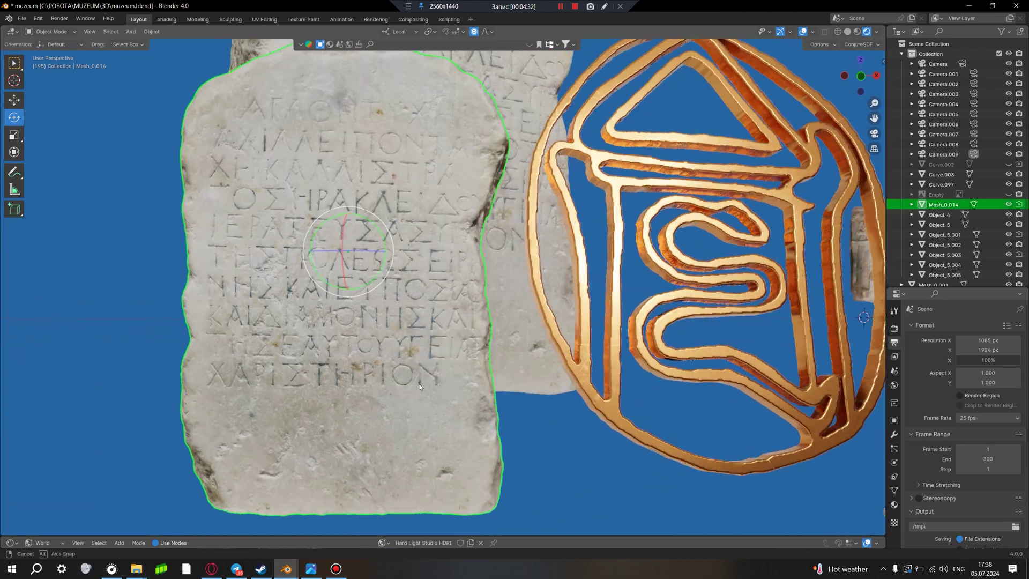
scroll(348, 362, up, 3)
scroll(331, 350, up, 2)
scroll(331, 349, down, 5)
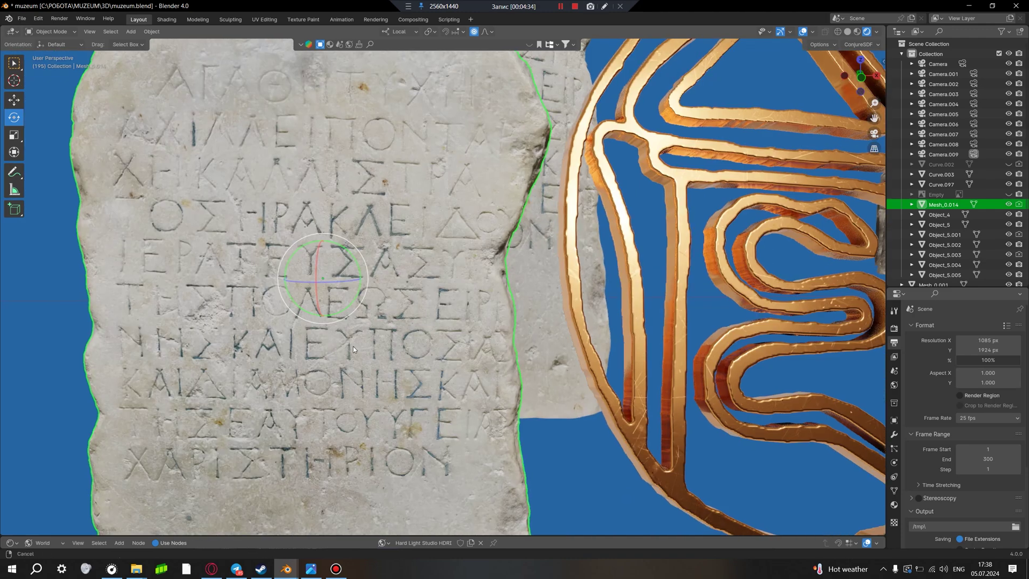
middle_drag(331, 349, 401, 360)
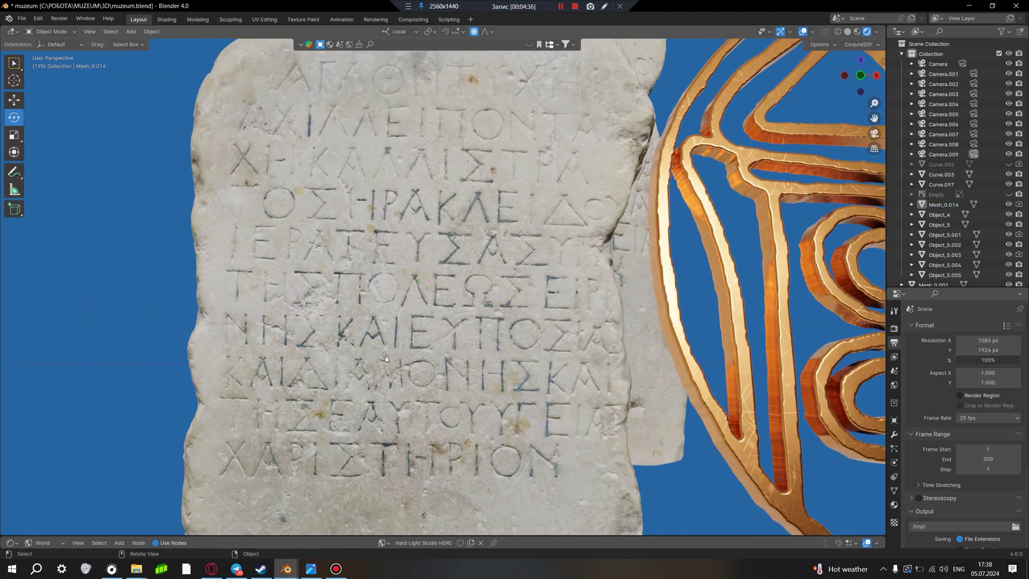
click(401, 360)
scroll(450, 324, down, 2)
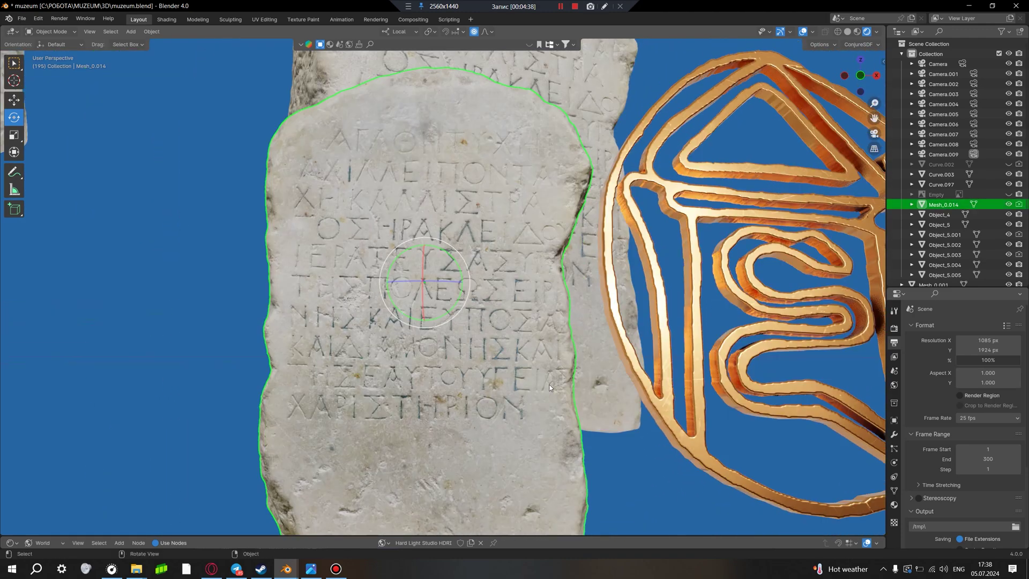
click(607, 462)
mouse_move(530, 441)
middle_down()
mouse_move(509, 458)
mouse_move(523, 432)
mouse_move(387, 310)
mouse_move(257, 361)
mouse_move(409, 372)
mouse_move(304, 364)
middle_up()
click(387, 311)
click(258, 361)
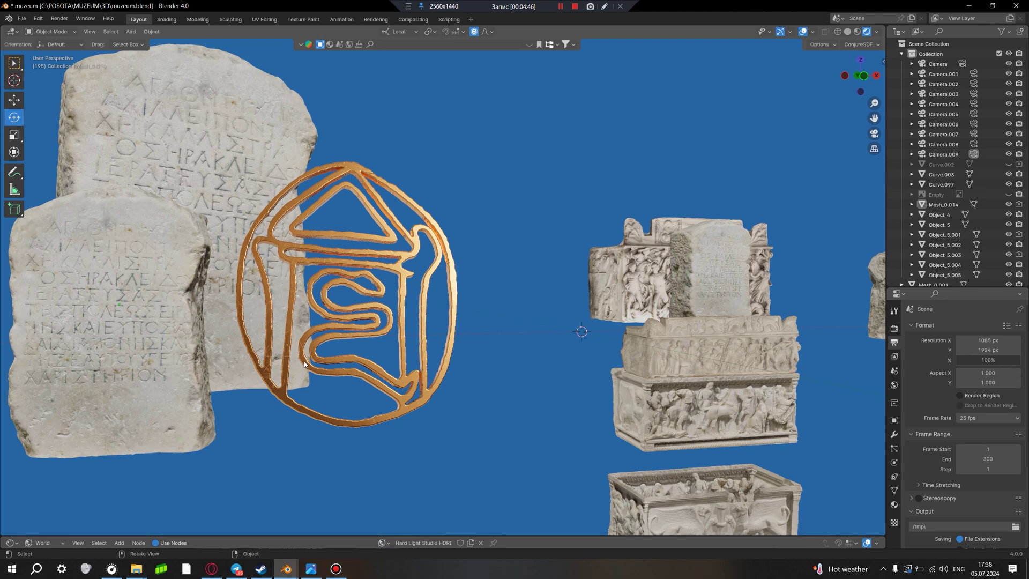
mouse_move(449, 304)
middle_down()
mouse_move(526, 350)
mouse_move(386, 329)
middle_up()
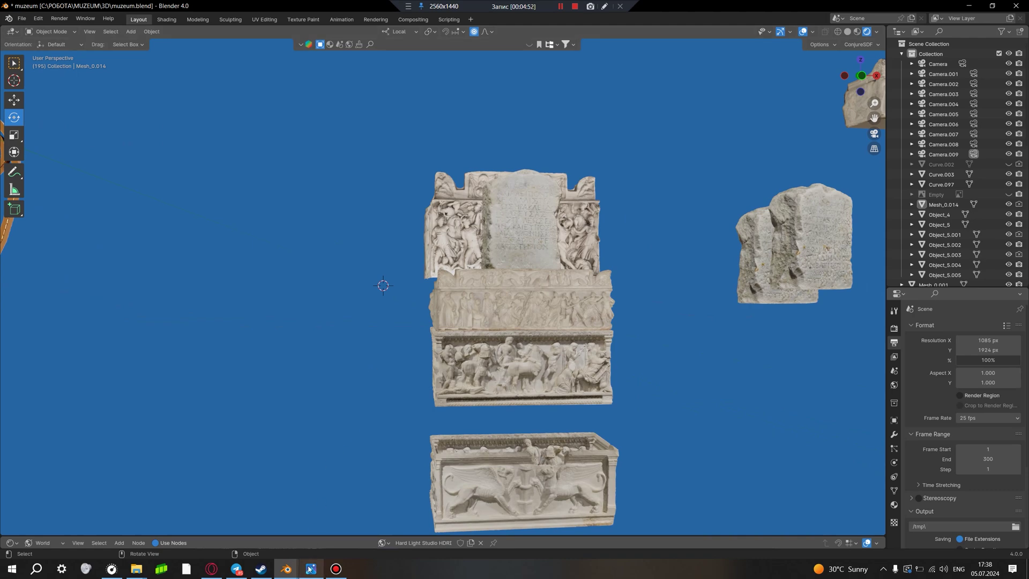
- Switch to the ЗМІЇНИЙ exhibition poster in Photos and zoom into its title
click(311, 568)
scroll(542, 341, up, 2)
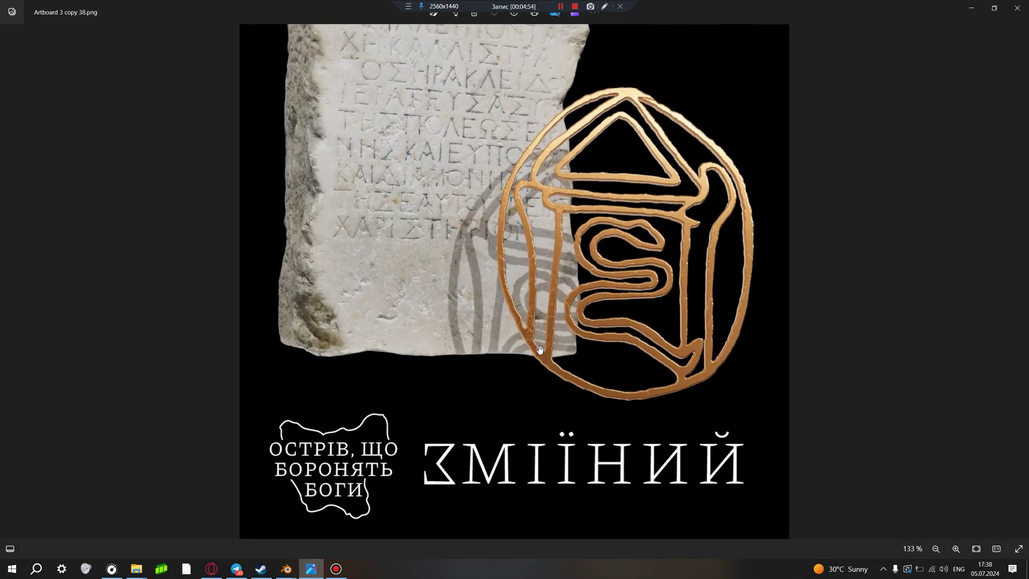
scroll(477, 375, up, 3)
scroll(477, 376, up, 3)
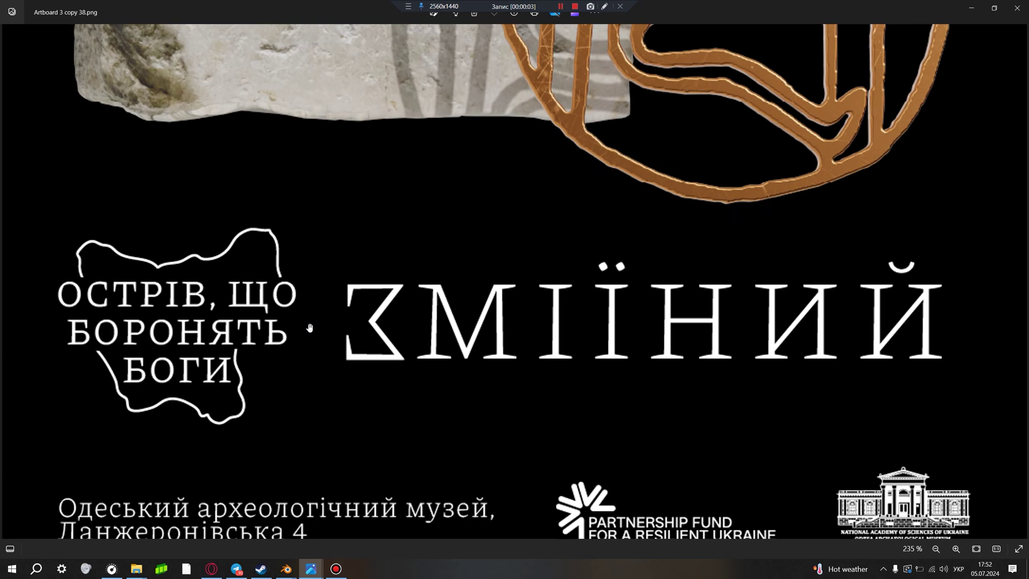
- Bring the ГАС2.jpg stamp forward and zoom and pan to its ГАСІННЯ МАРКИ heading
mouse_move(311, 568)
click(350, 516)
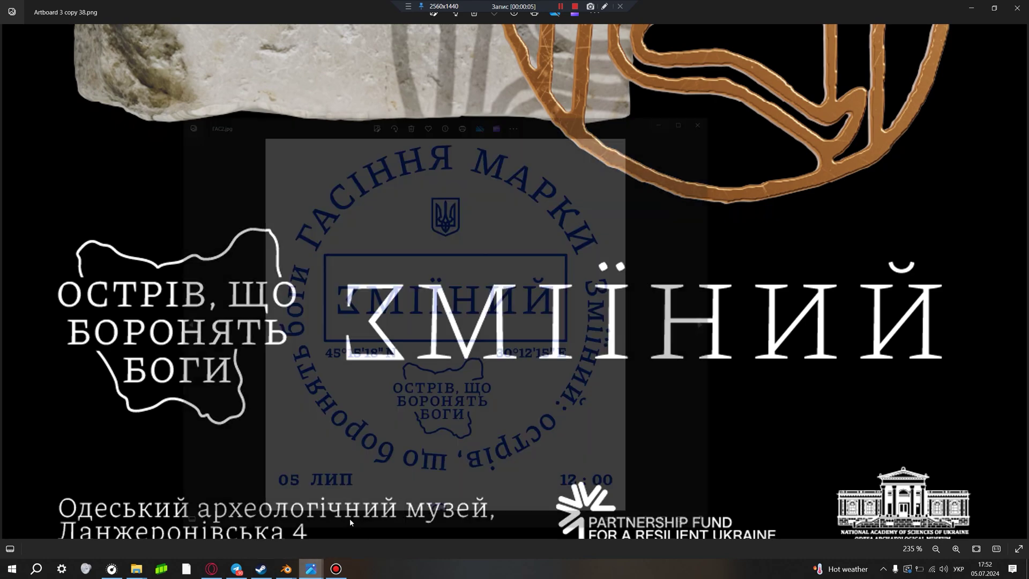
scroll(473, 311, up, 1)
drag(467, 236, 466, 356)
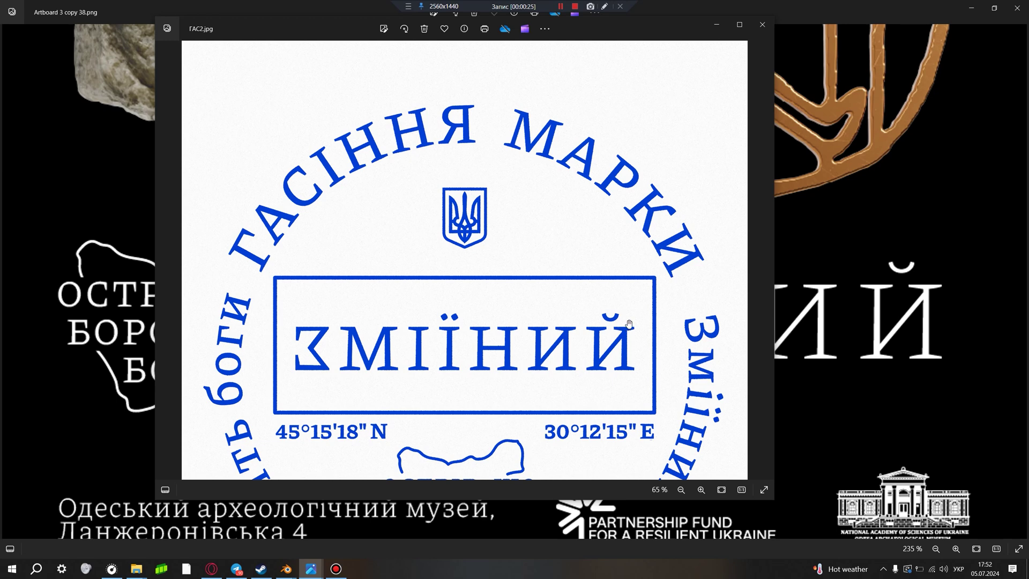
scroll(625, 335, down, 1)
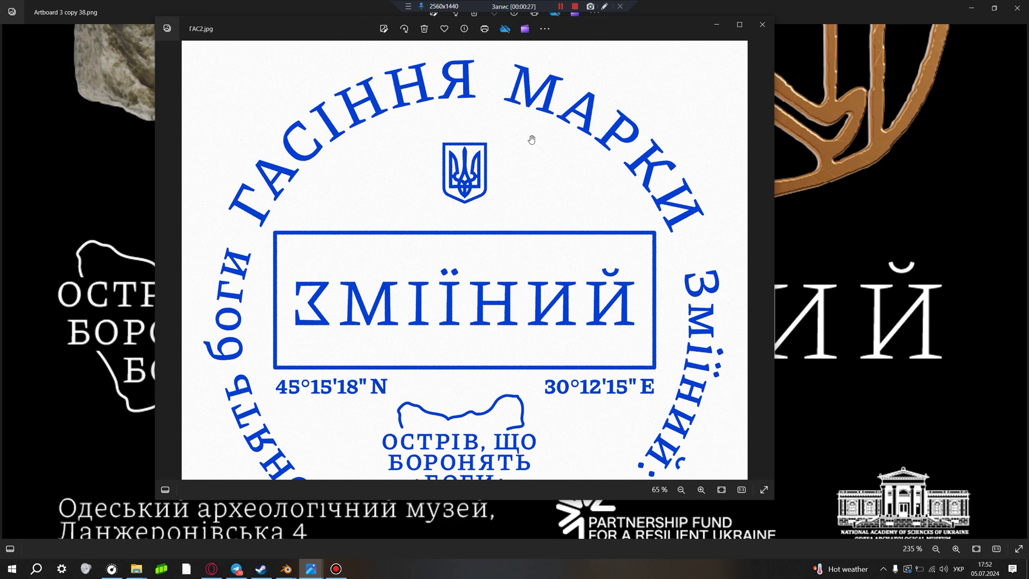
scroll(450, 198, down, 1)
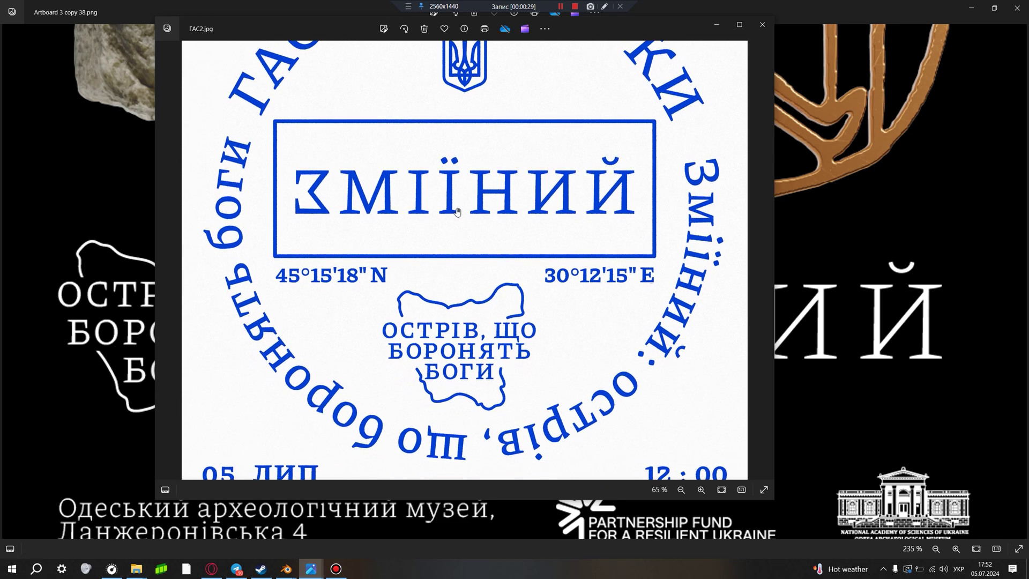
scroll(411, 330, down, 2)
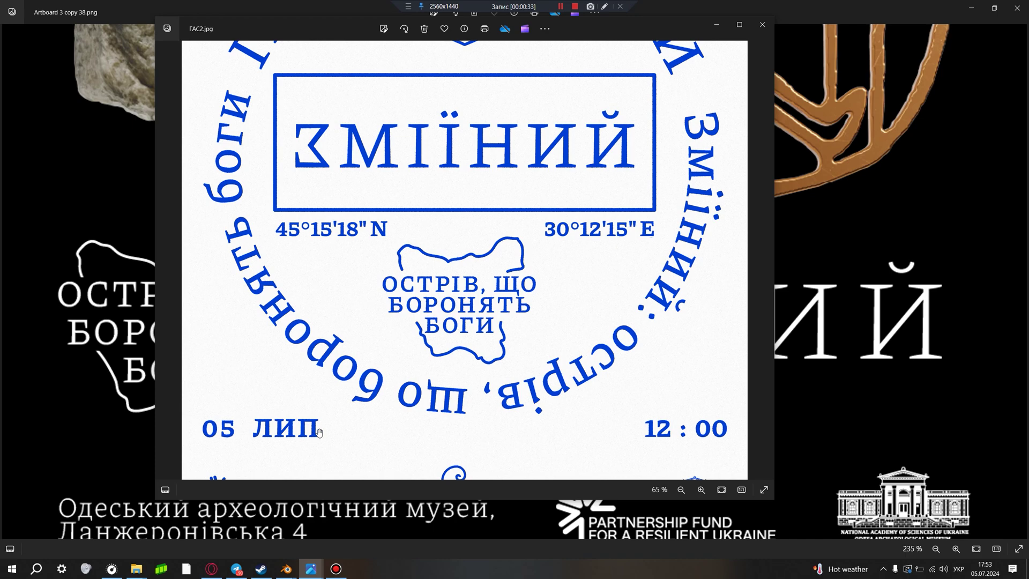
drag(473, 193, 484, 331)
scroll(484, 331, down, 1)
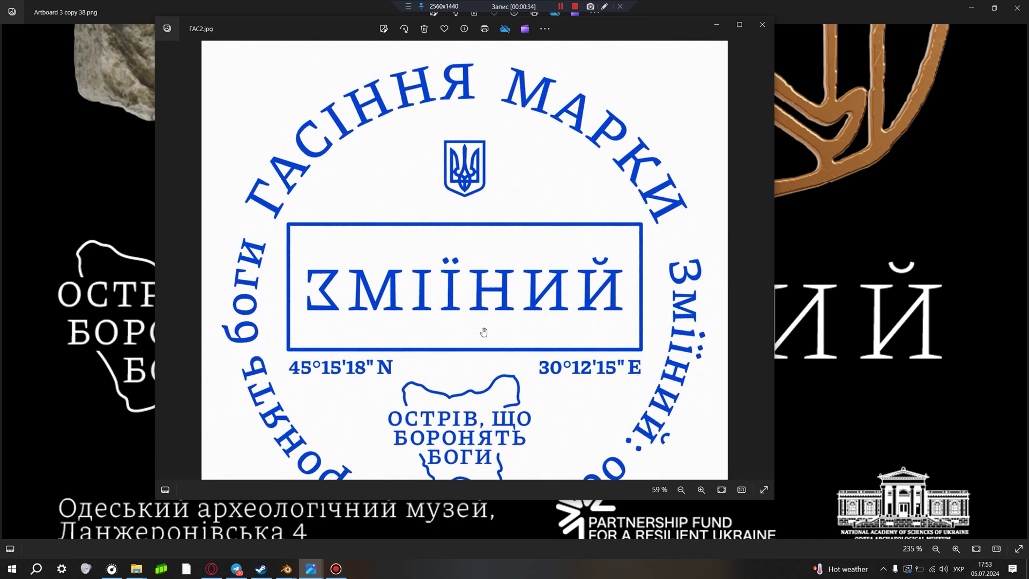
scroll(482, 334, down, 1)
- Pan around the stamp to inspect the 05 ЛИП date line and island text
drag(490, 356, 496, 305)
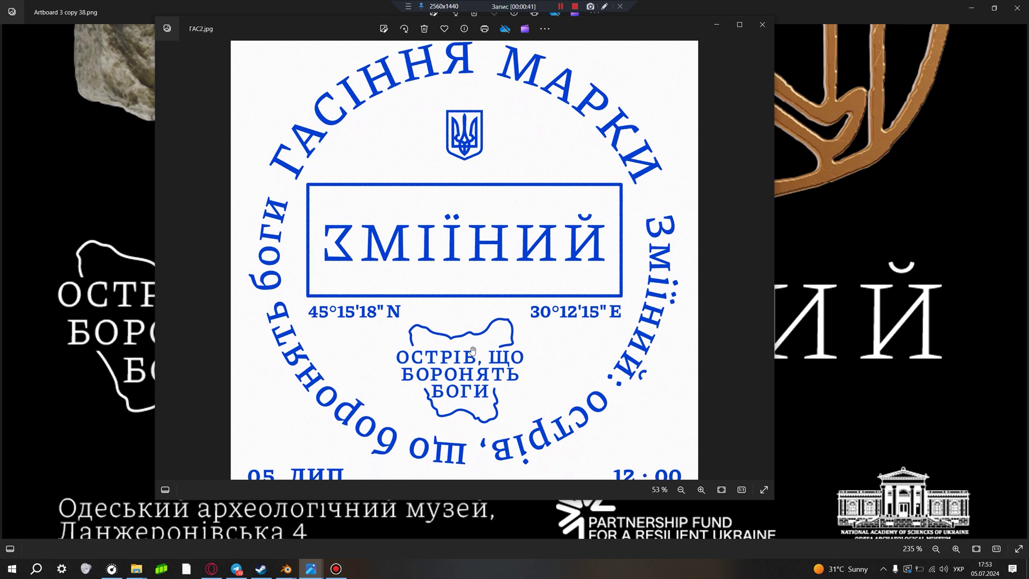
drag(471, 211, 457, 277)
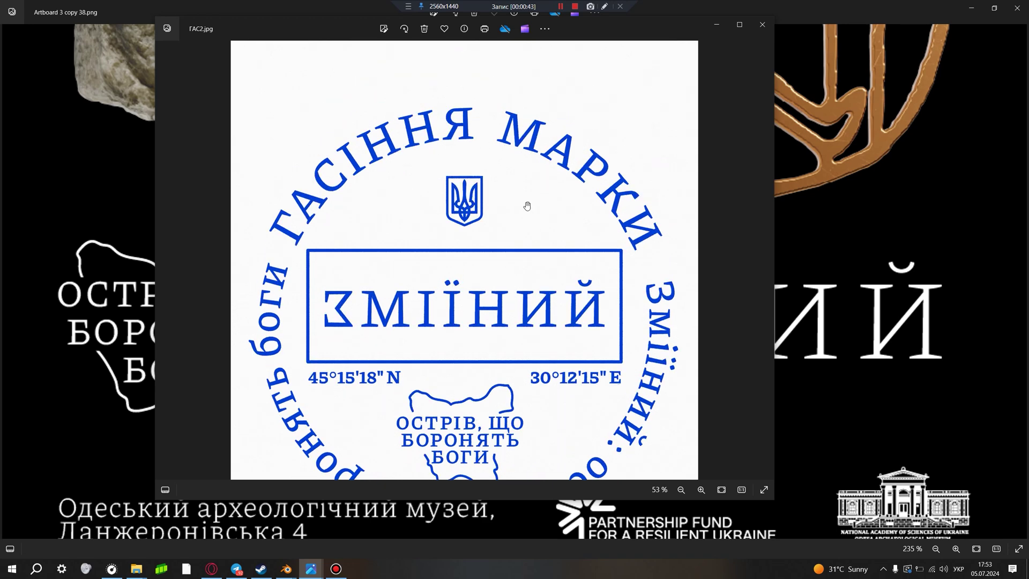
drag(507, 400, 525, 342)
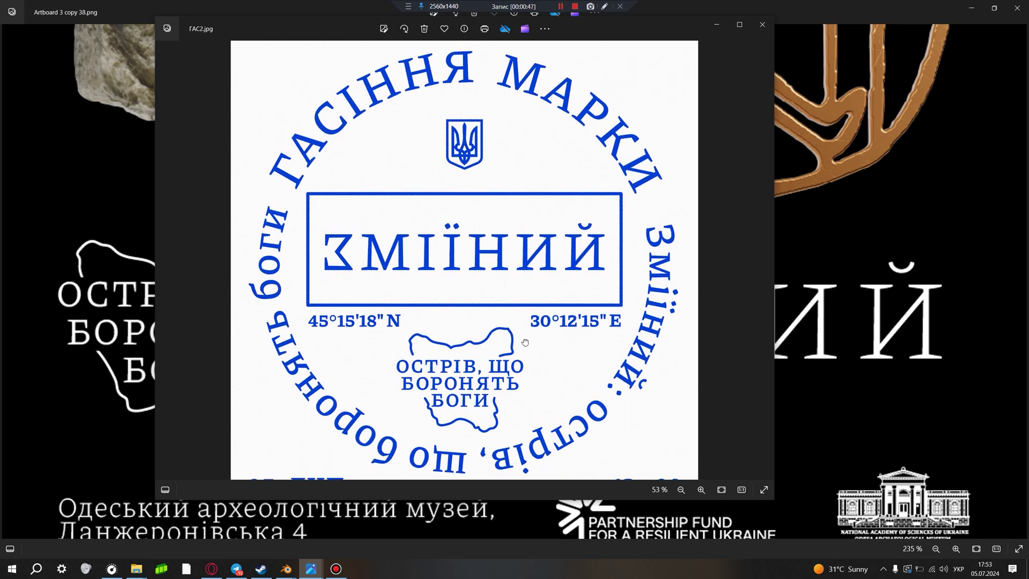
scroll(524, 300, up, 2)
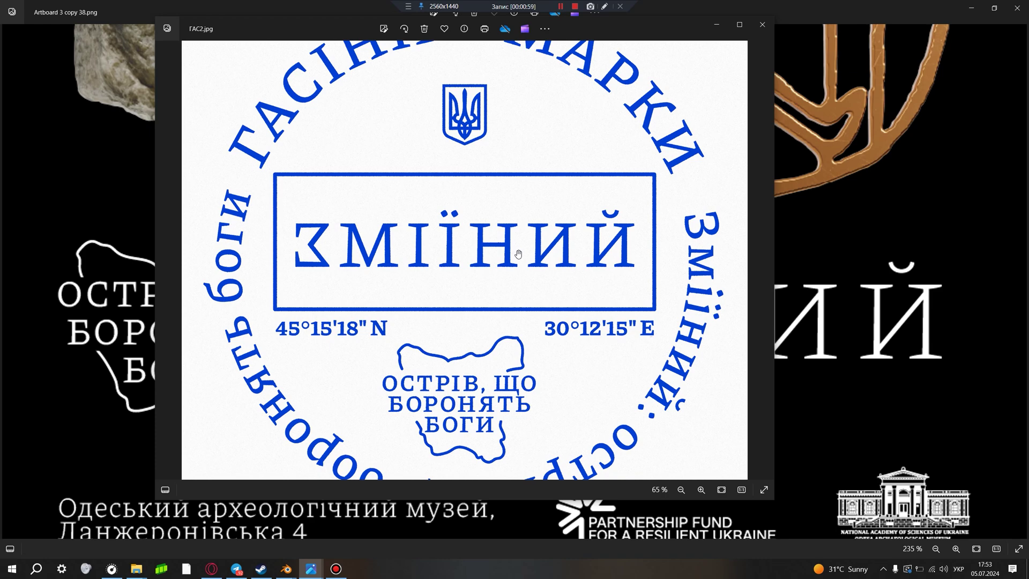
drag(518, 254, 525, 298)
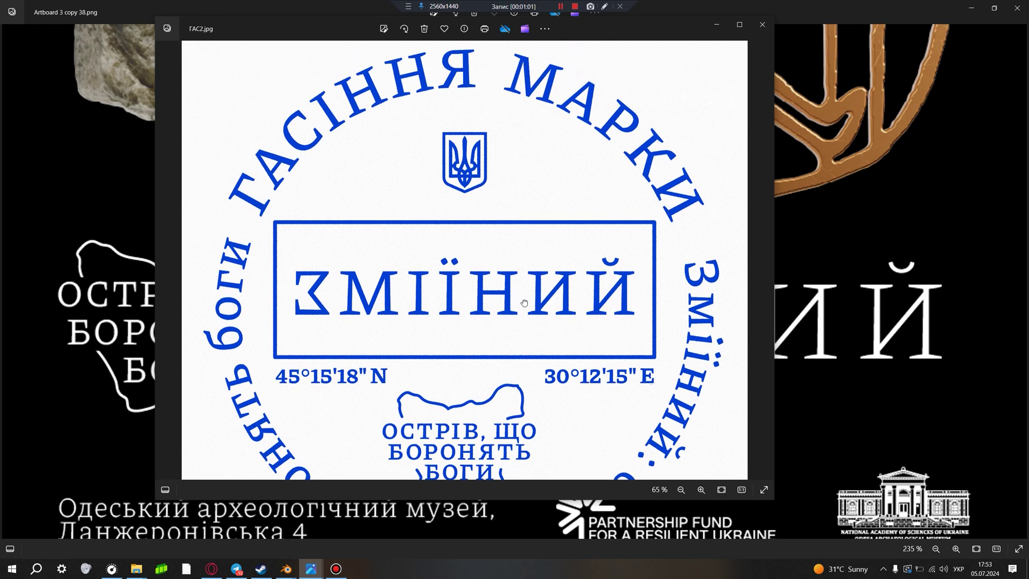
scroll(525, 298, down, 2)
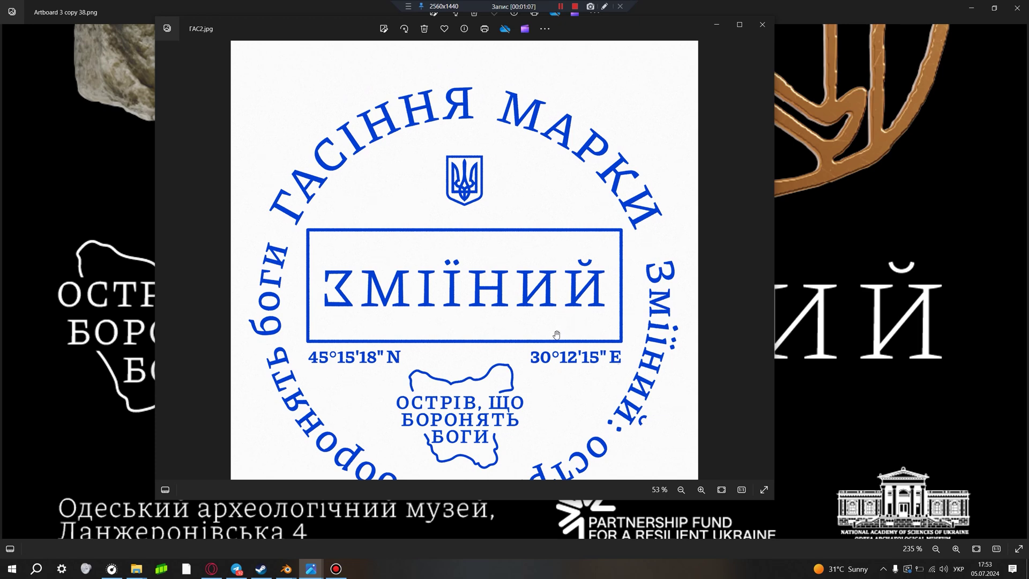
drag(558, 349, 559, 322)
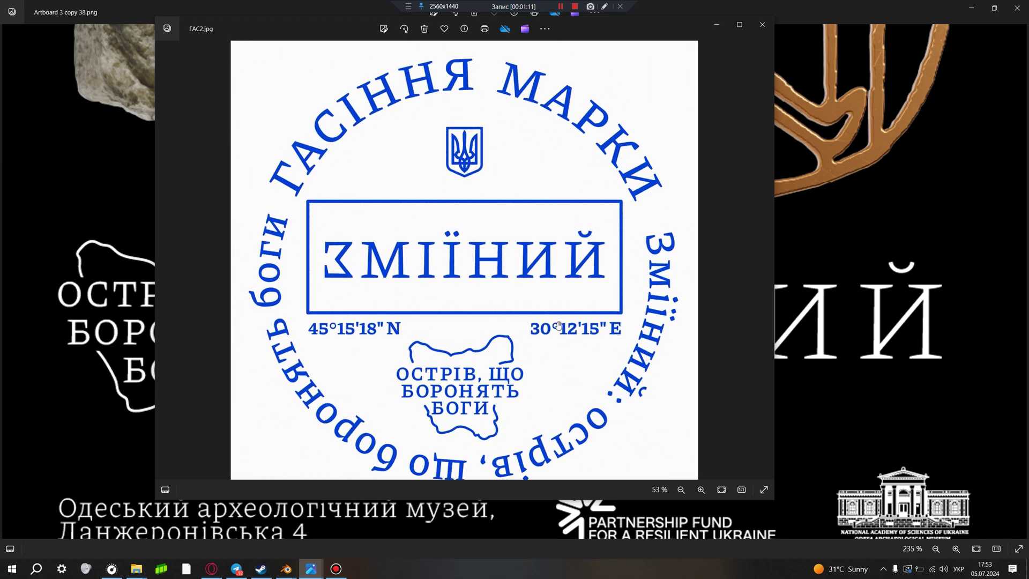
drag(559, 322, 504, 287)
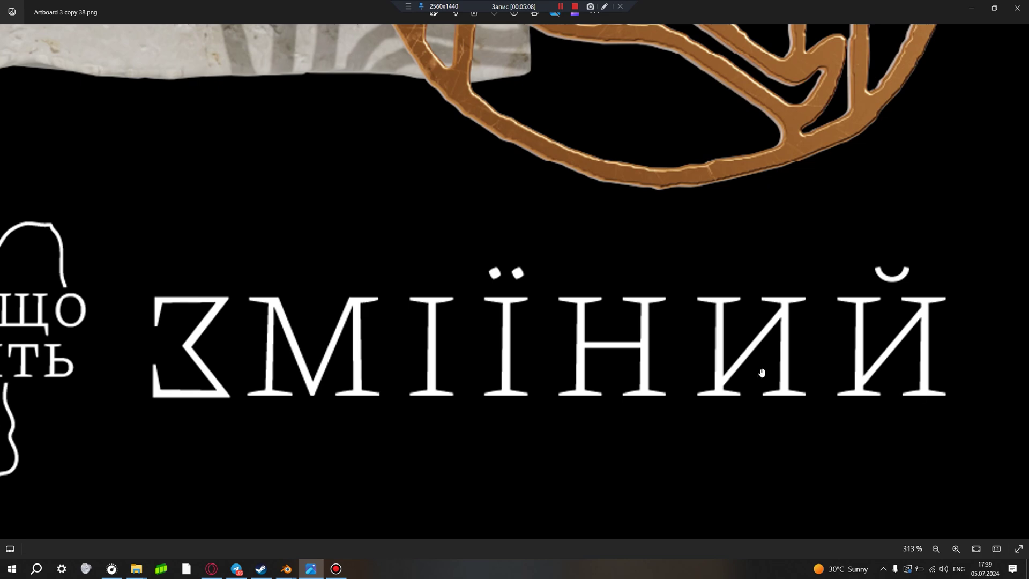
drag(315, 384, 303, 367)
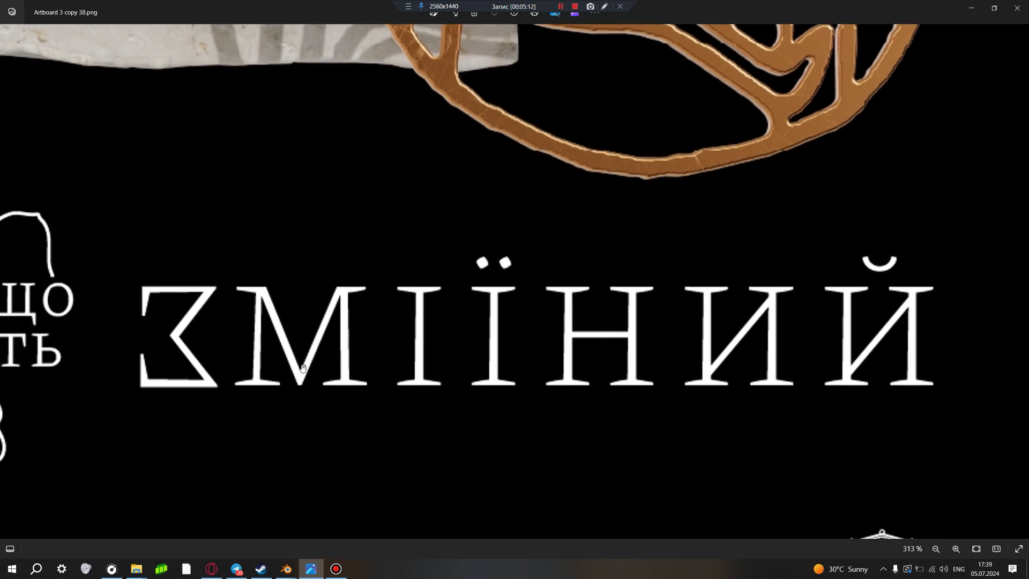
drag(299, 369, 408, 386)
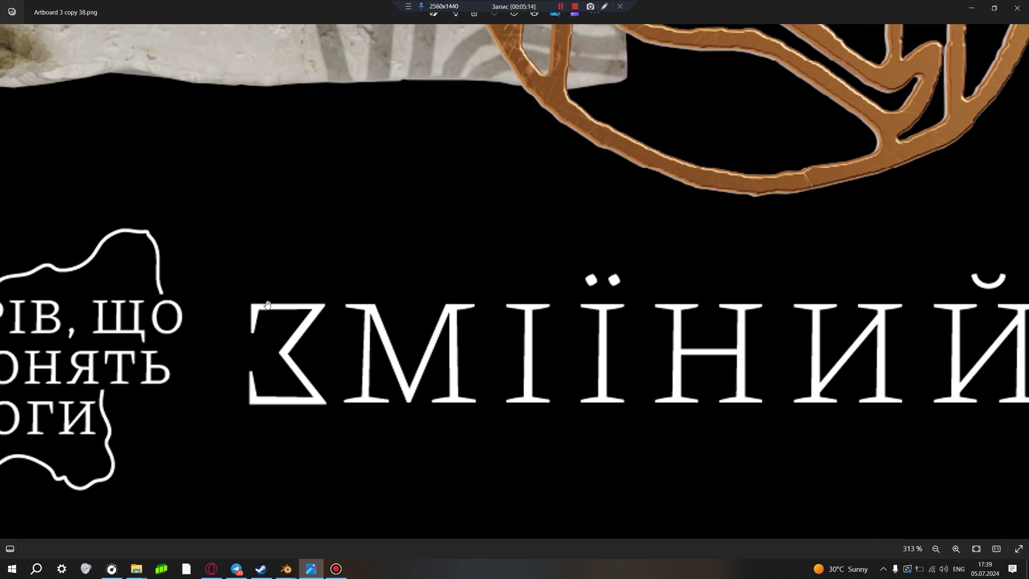
scroll(256, 344, up, 2)
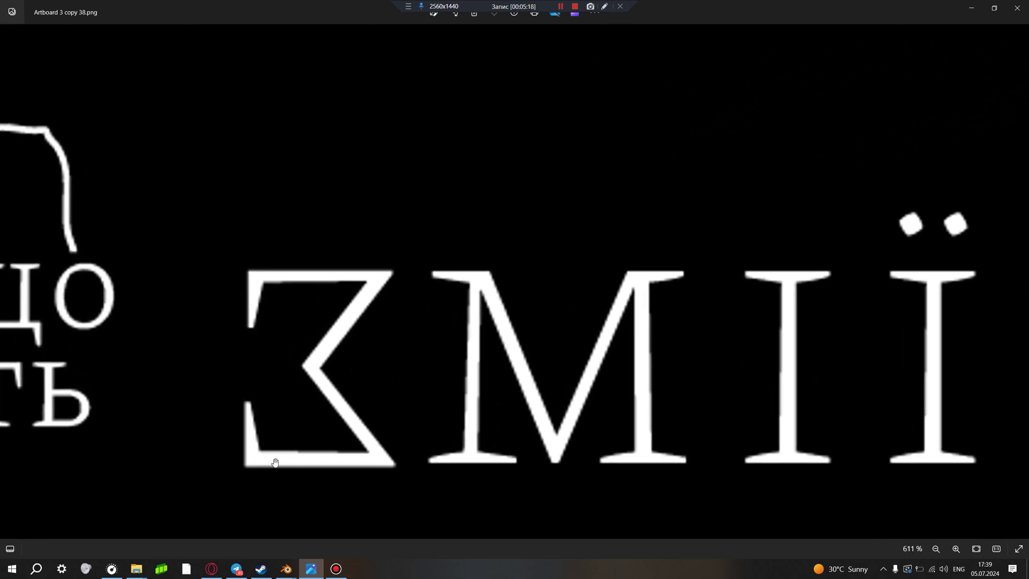
scroll(275, 462, down, 1)
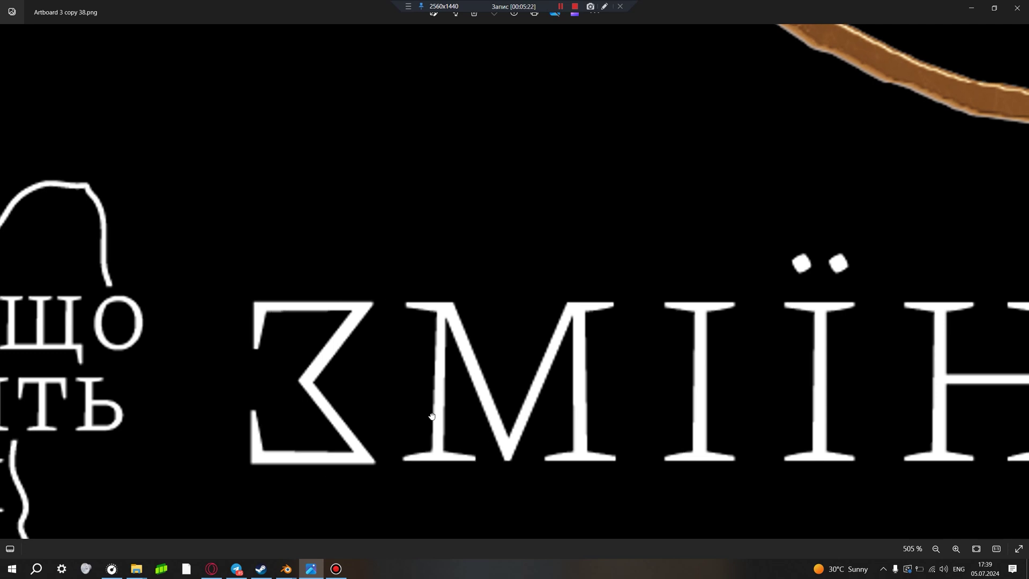
scroll(471, 368, up, 4)
drag(455, 399, 466, 406)
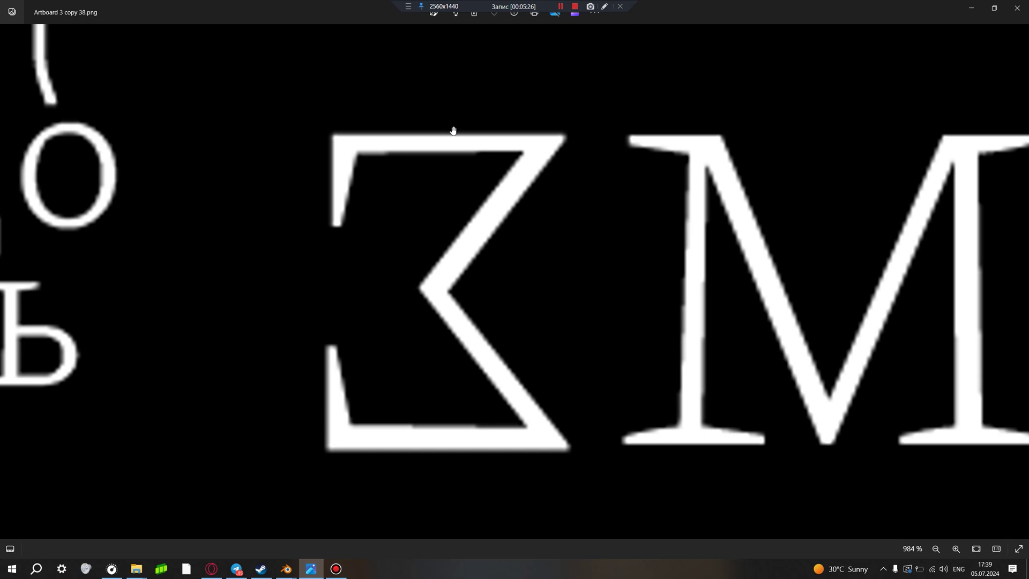
scroll(421, 273, down, 2)
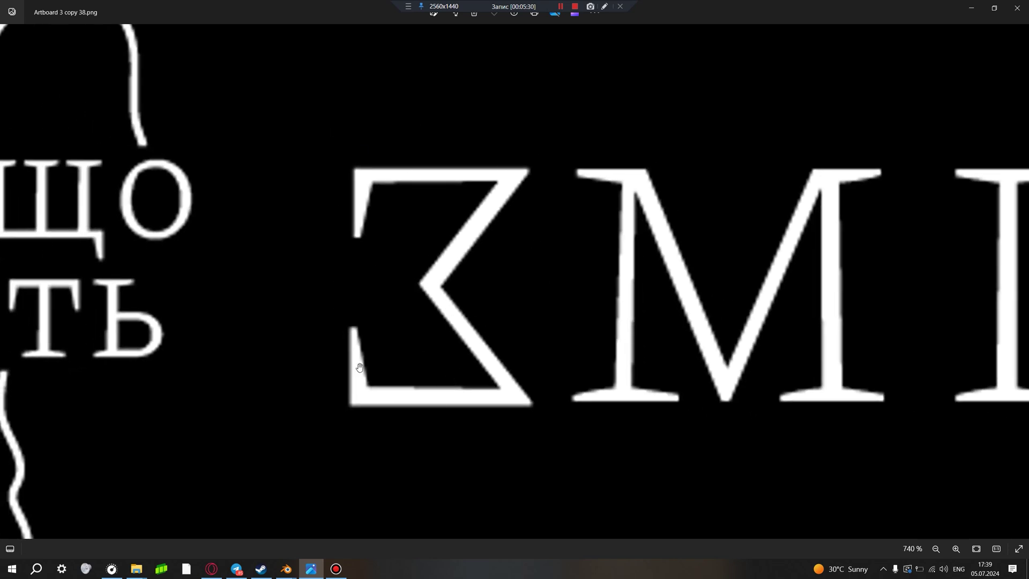
scroll(359, 368, down, 1)
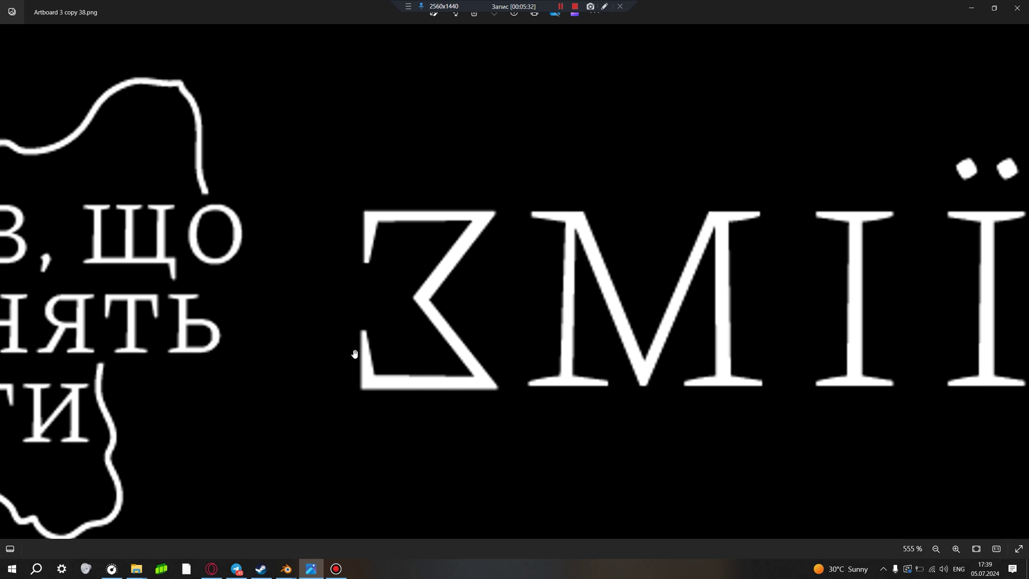
scroll(355, 355, down, 1)
scroll(390, 335, down, 1)
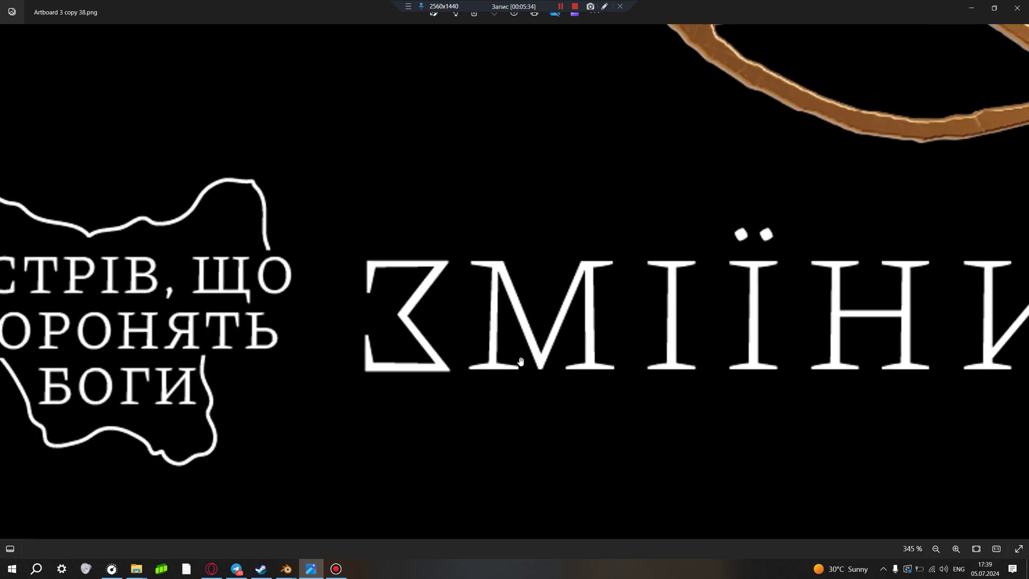
scroll(444, 366, down, 1)
scroll(524, 337, down, 1)
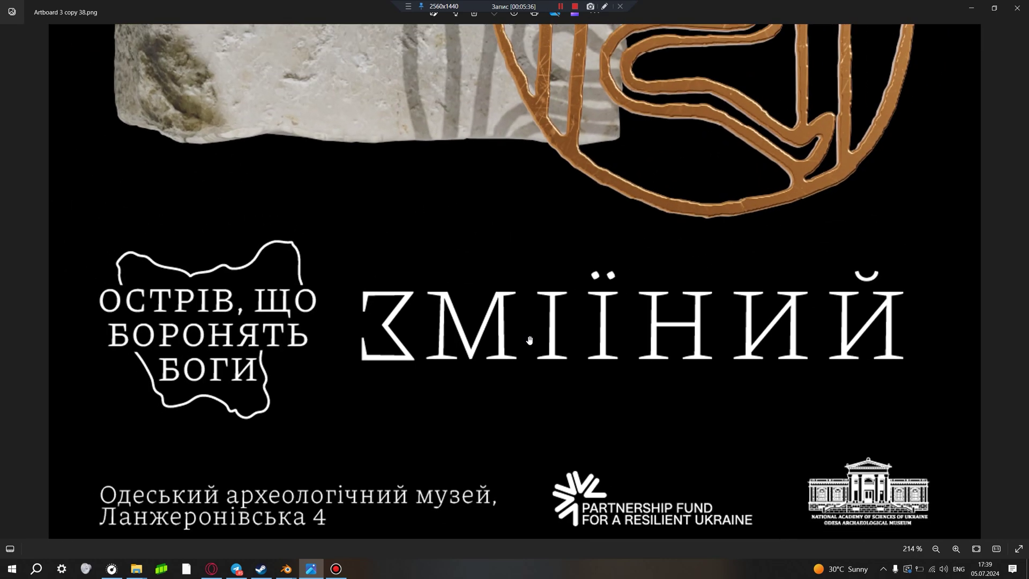
scroll(525, 329, up, 1)
scroll(525, 329, up, 1)
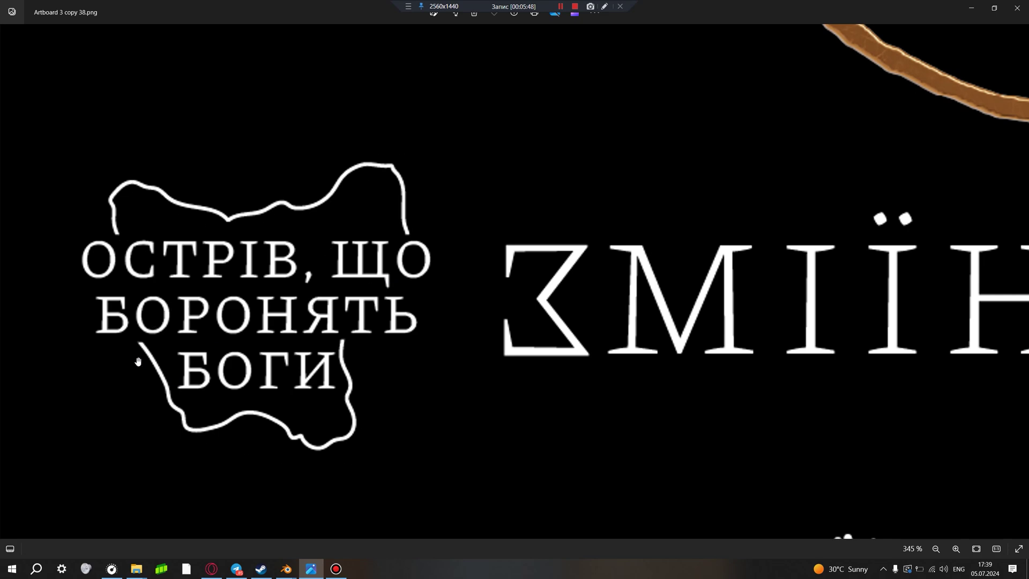
scroll(138, 362, down, 5)
scroll(685, 314, up, 3)
scroll(685, 313, up, 3)
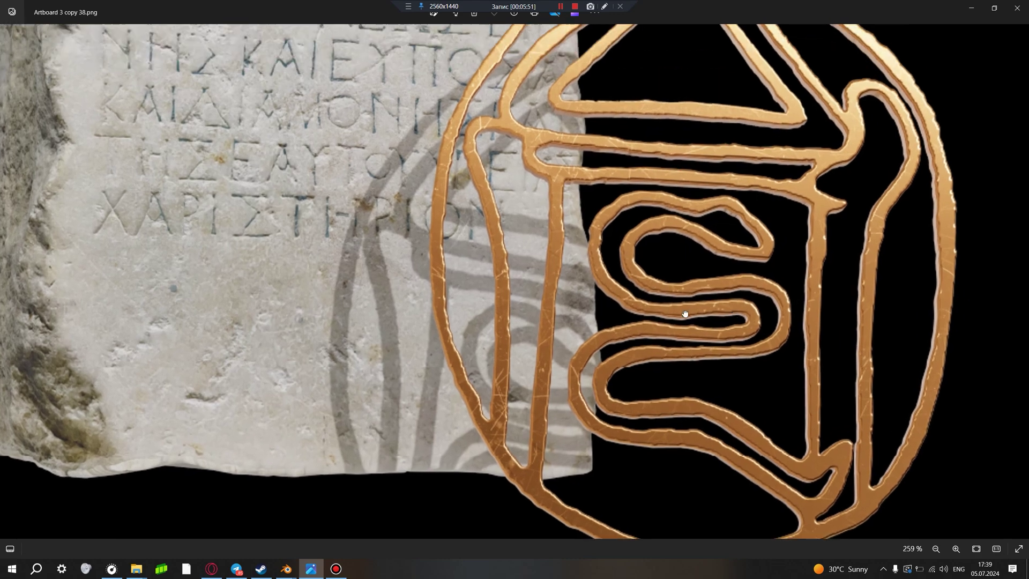
- Zoom and pan across the stone's Greek inscription and the bronze emblem
drag(685, 313, 632, 339)
scroll(616, 305, down, 2)
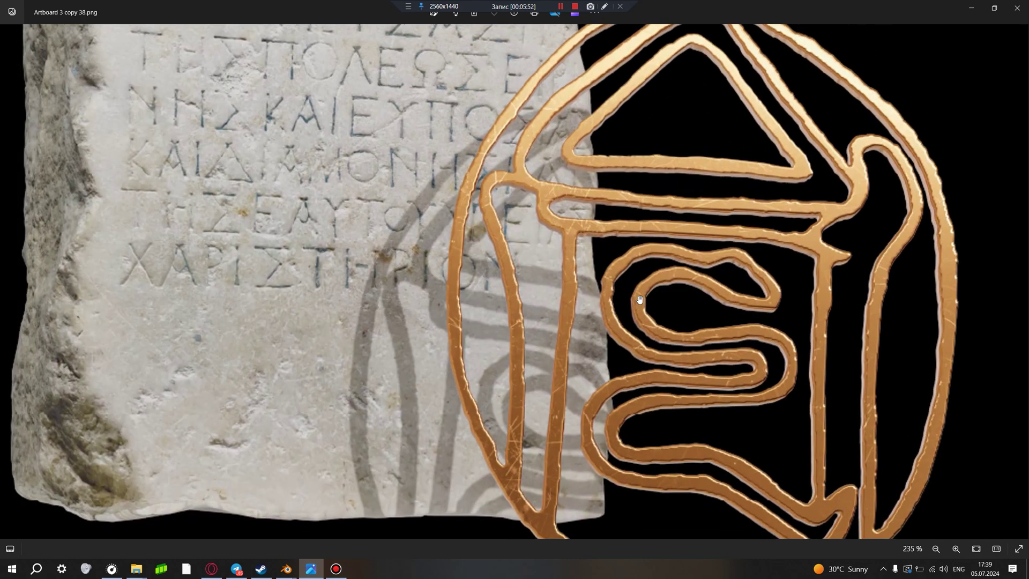
scroll(719, 317, up, 1)
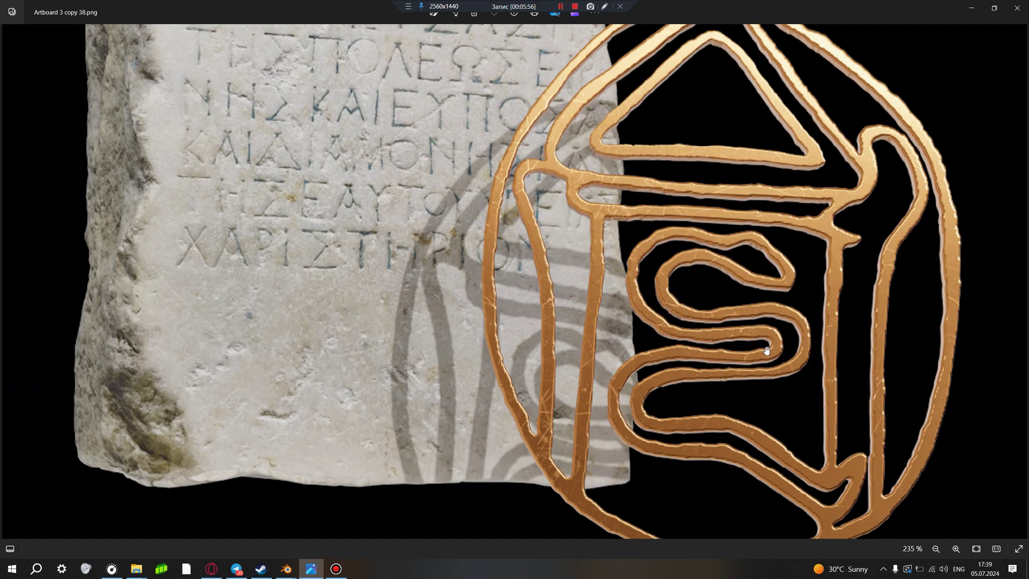
scroll(756, 335, up, 1)
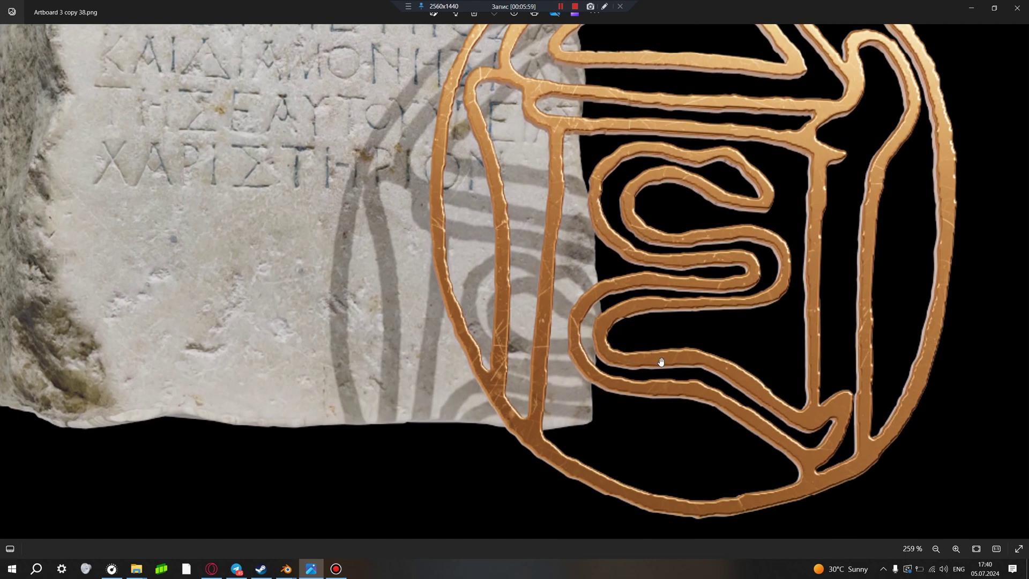
drag(670, 286, 671, 346)
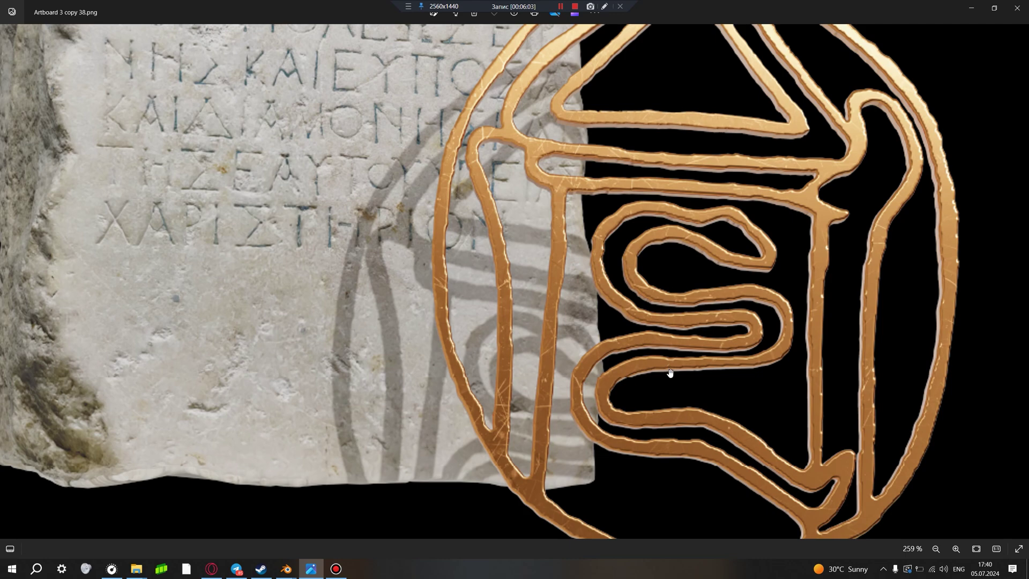
drag(670, 373, 654, 319)
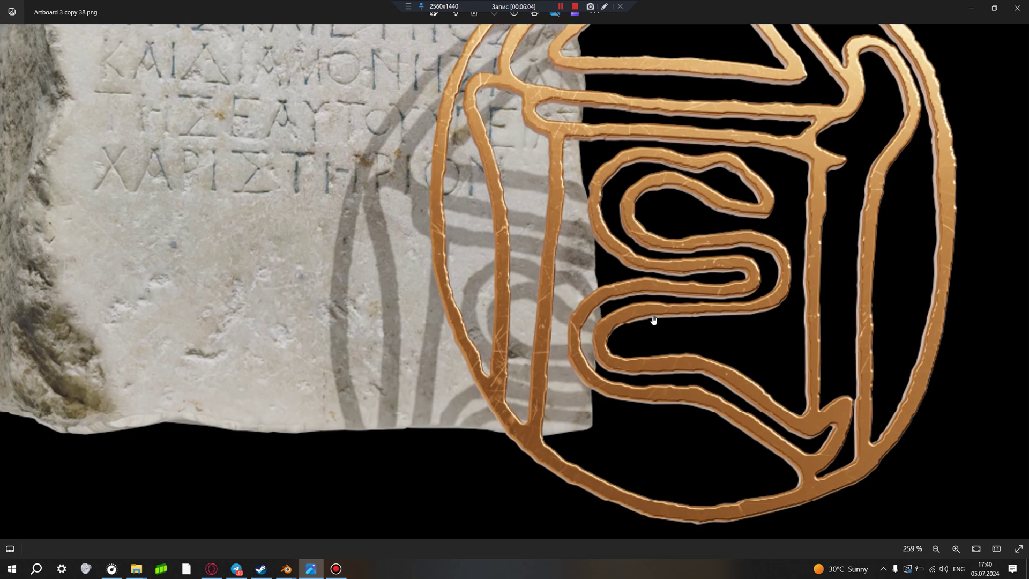
scroll(653, 321, down, 1)
drag(650, 329, 608, 352)
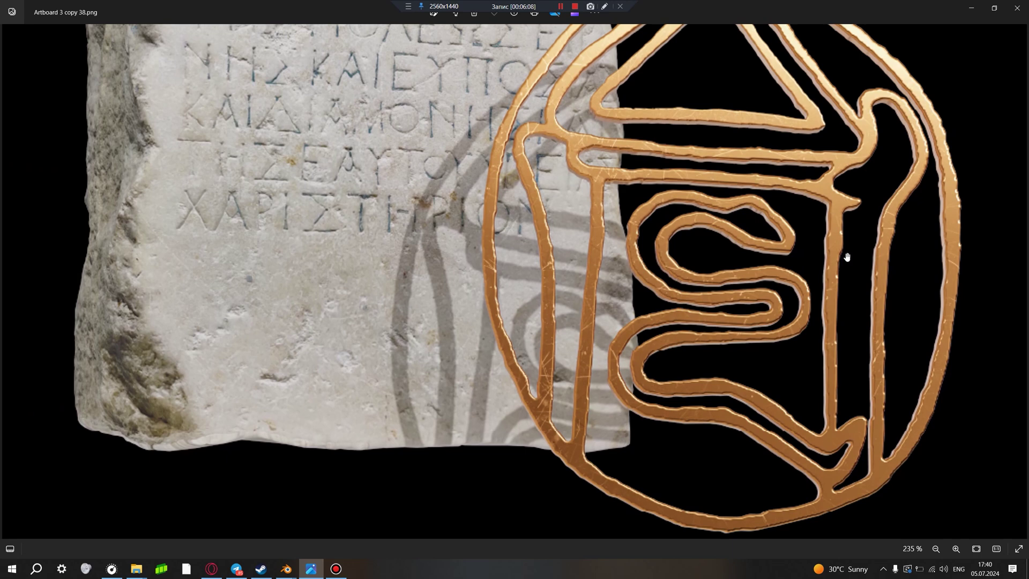
- Pan over the remaining top inscription lines and bottom edge, then return to the Blender museum scene
drag(817, 308, 817, 348)
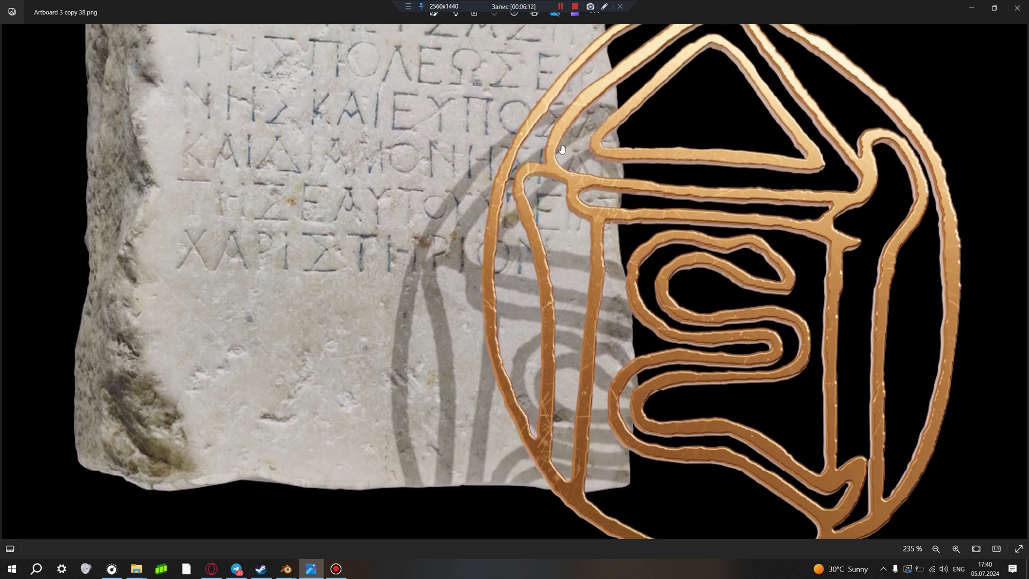
drag(762, 187, 549, 224)
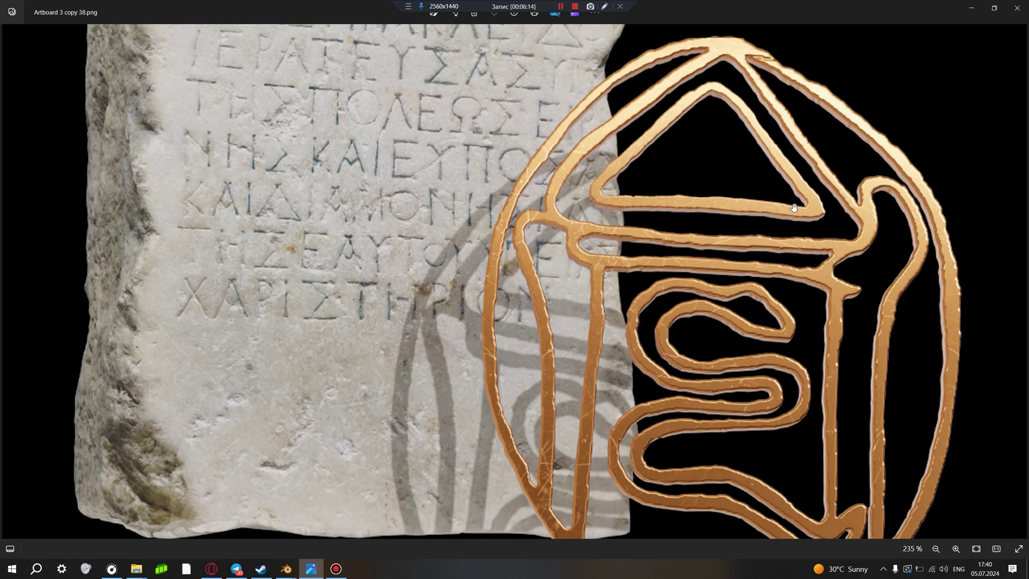
drag(823, 335, 788, 227)
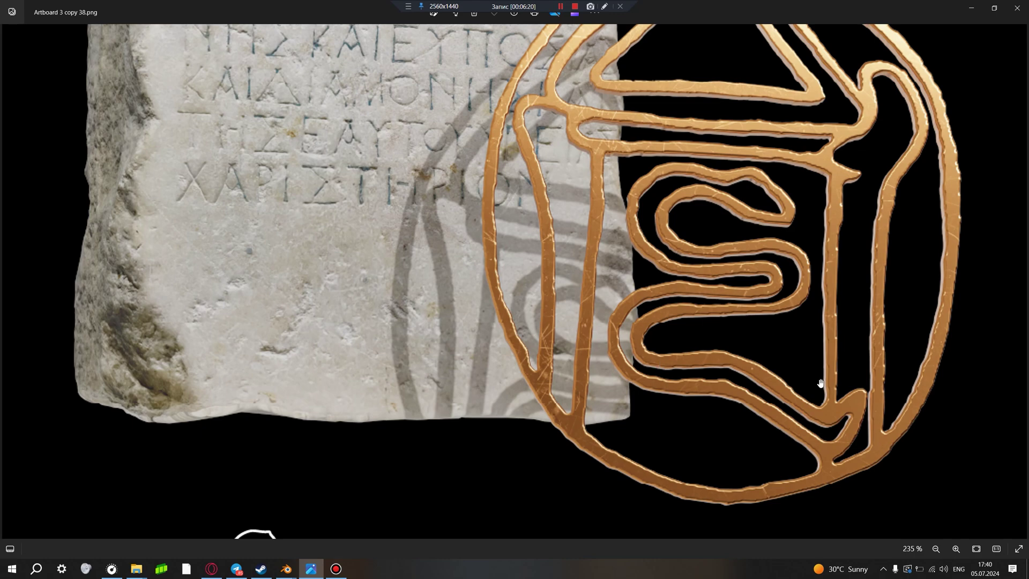
drag(798, 259, 773, 335)
scroll(772, 330, down, 2)
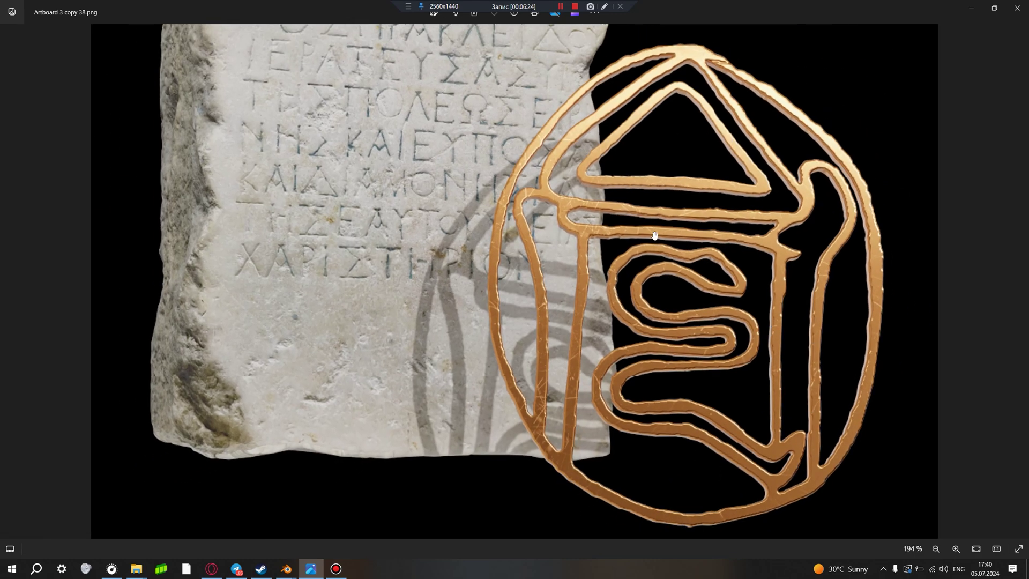
scroll(654, 237, down, 1)
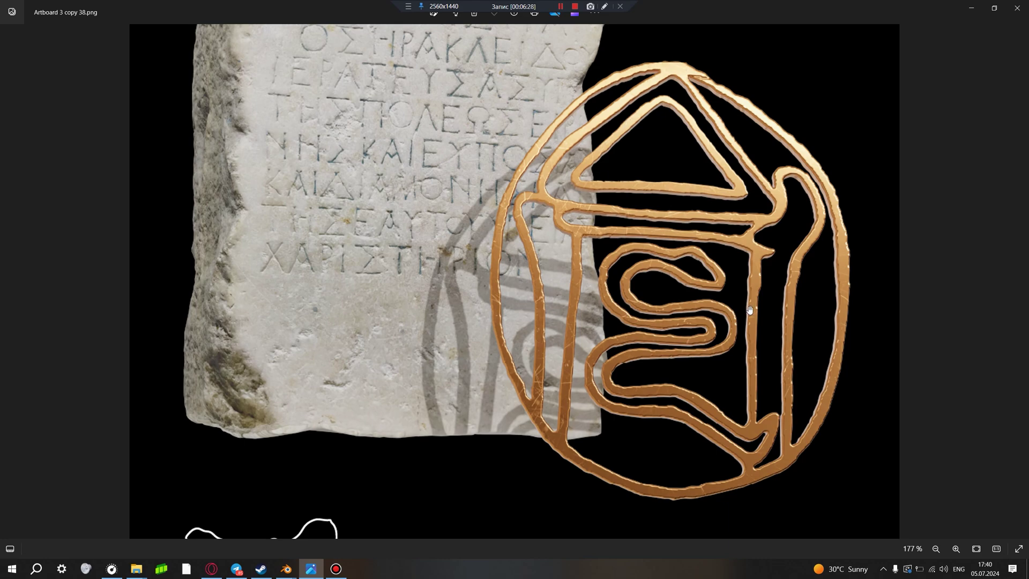
scroll(592, 358, up, 2)
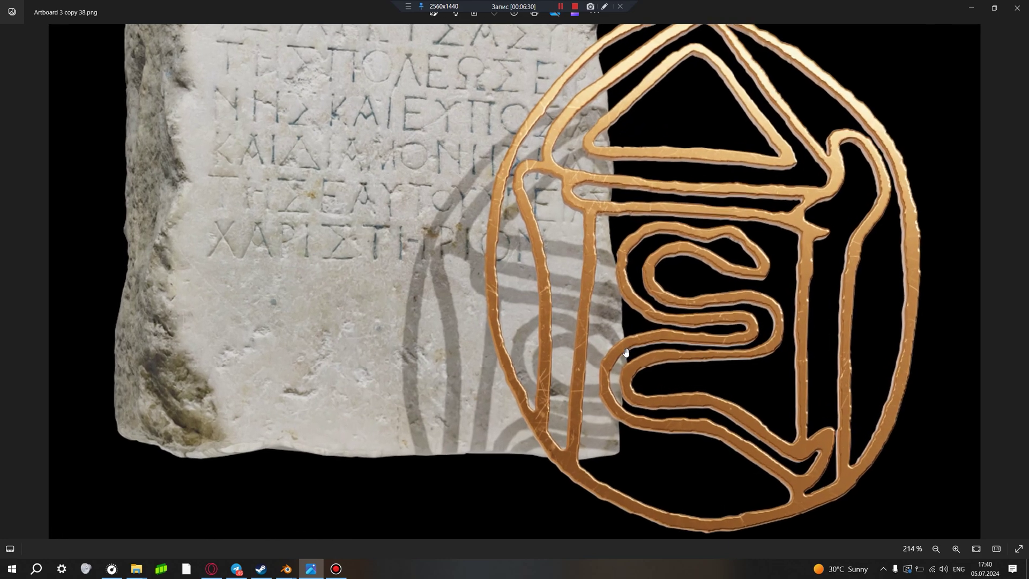
drag(670, 263, 670, 329)
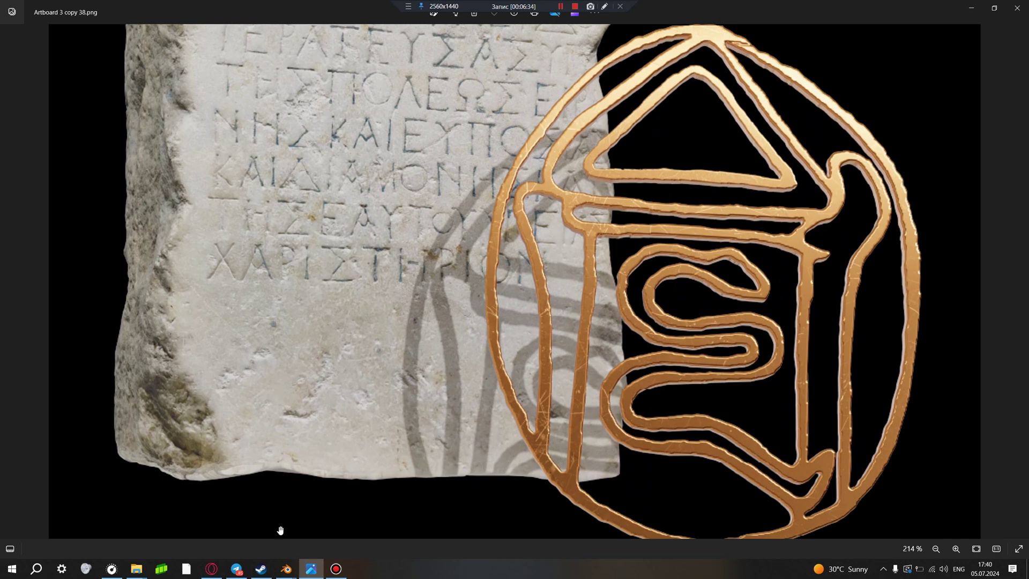
click(252, 556)
mouse_move(552, 315)
middle_down()
mouse_move(535, 316)
mouse_move(446, 256)
mouse_move(397, 241)
middle_up()
- Frame stele Mesh_0.005, orbit to its front, and enlarge the world shader node area
click(401, 240)
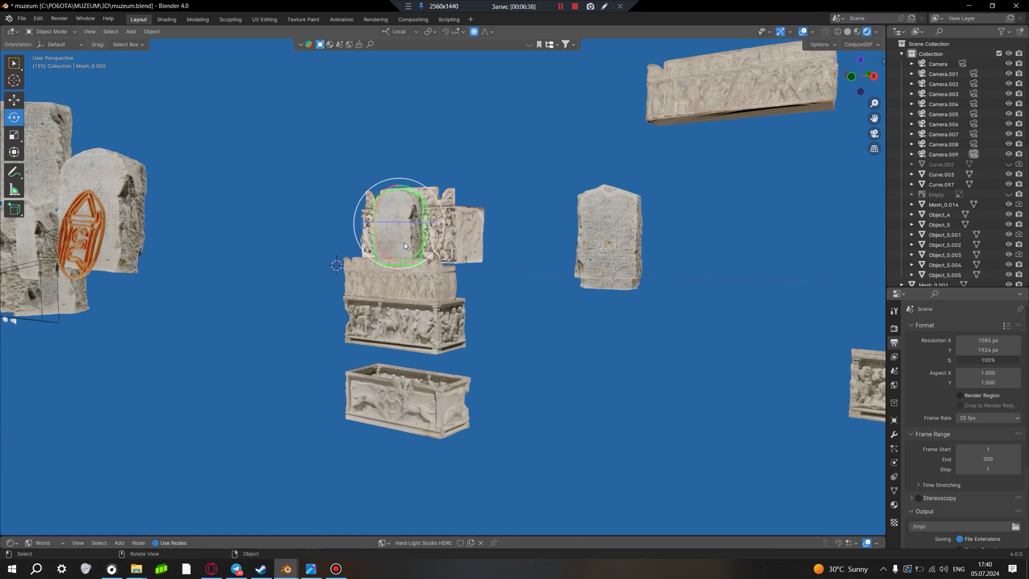
key(KP_Decimal)
click(140, 318)
middle_drag(140, 318, 197, 323)
scroll(197, 323, down, 3)
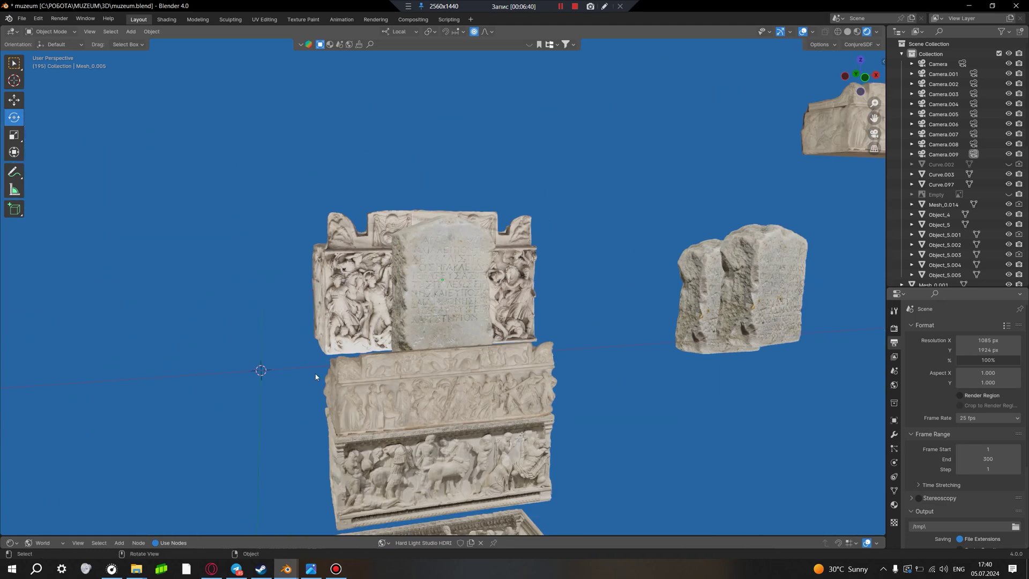
scroll(330, 369, up, 2)
shift+middle_drag(330, 369, 371, 325)
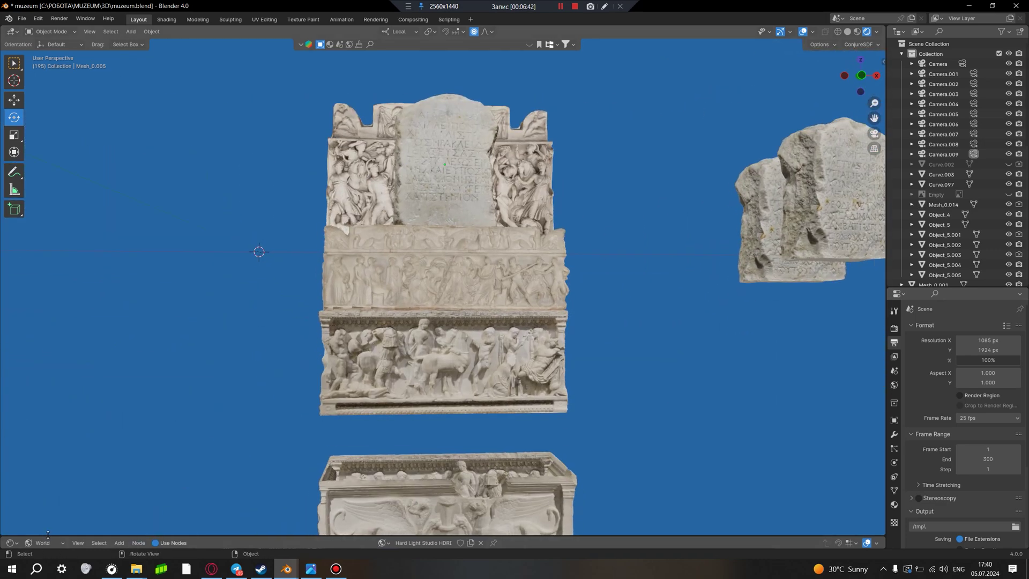
drag(49, 537, 49, 433)
scroll(625, 326, down, 2)
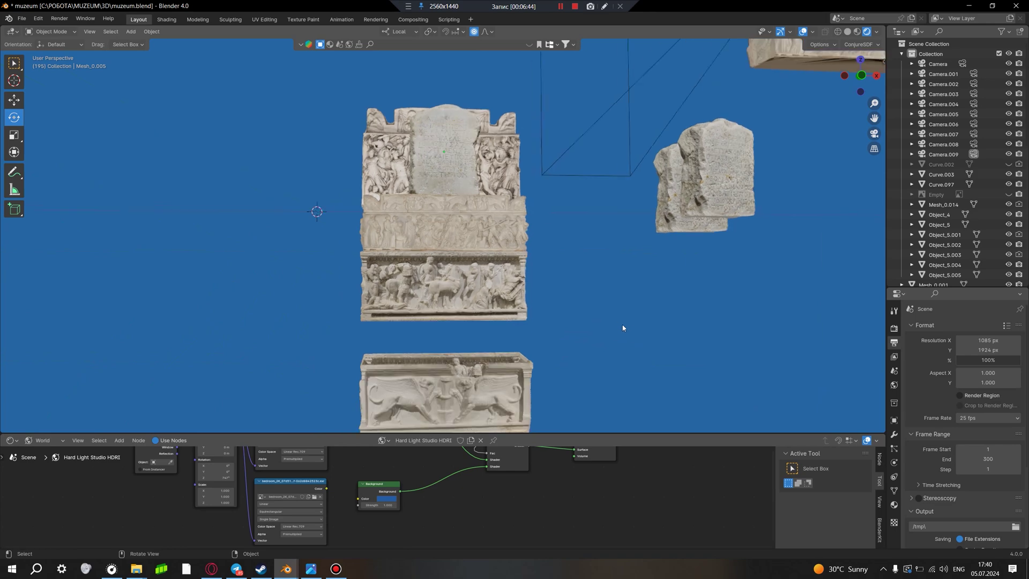
scroll(590, 334, up, 4)
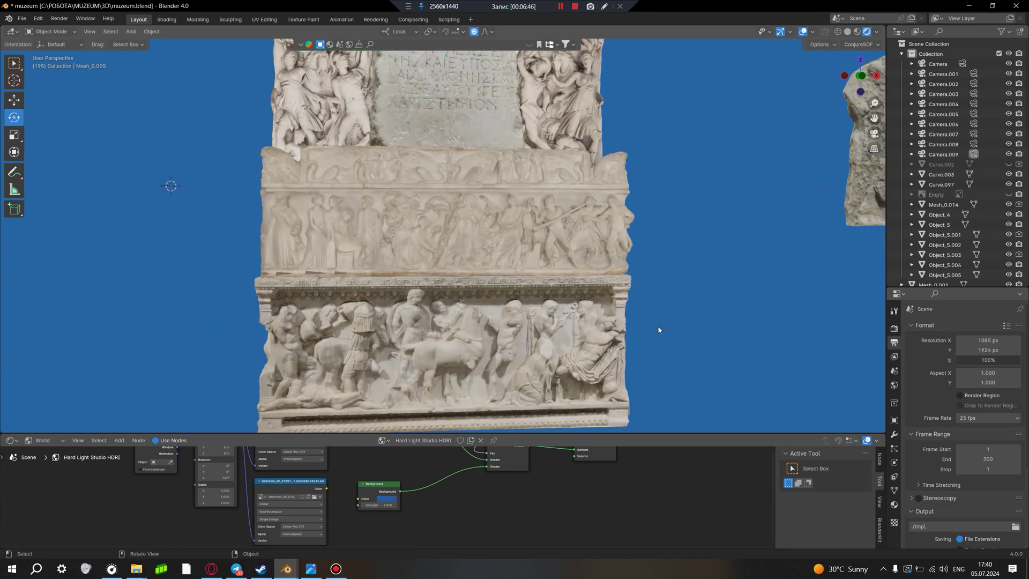
scroll(622, 307, down, 1)
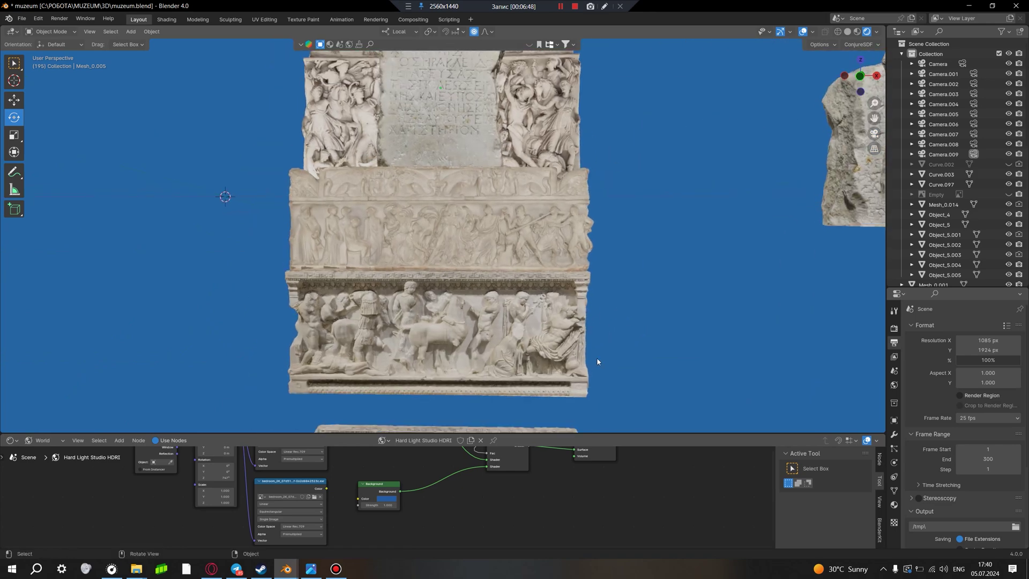
- Orbit to a level frontal sarcophagus view and set the world Background colour Value to 0 (black)
middle_drag(682, 264, 606, 389)
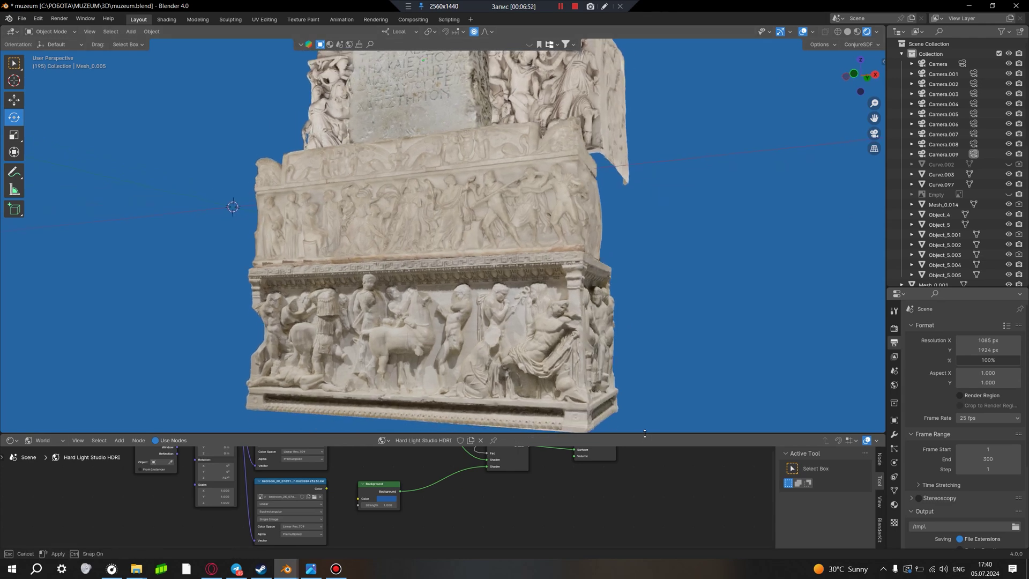
drag(645, 438, 589, 484)
middle_drag(571, 432, 562, 322)
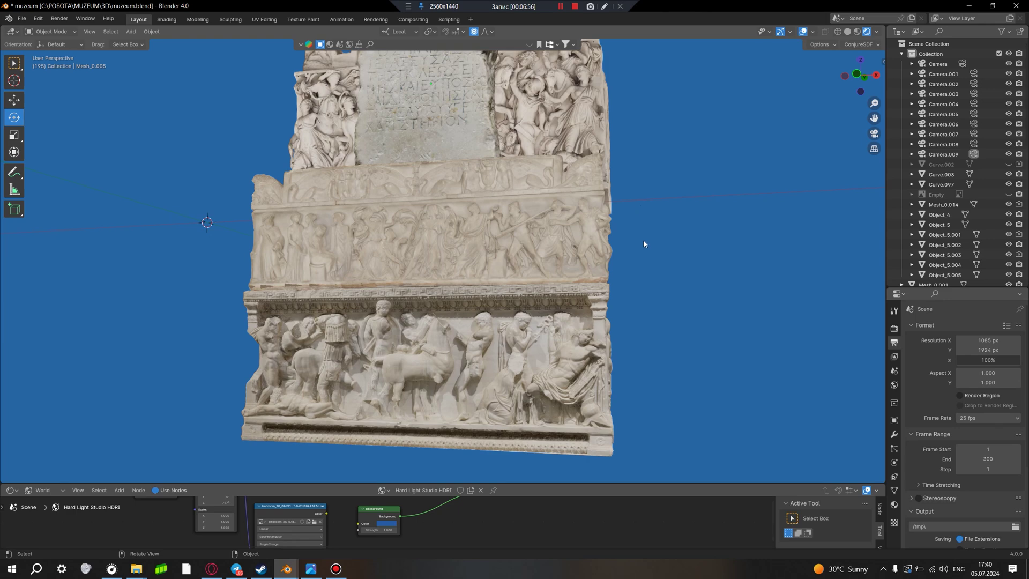
middle_drag(675, 304, 671, 177)
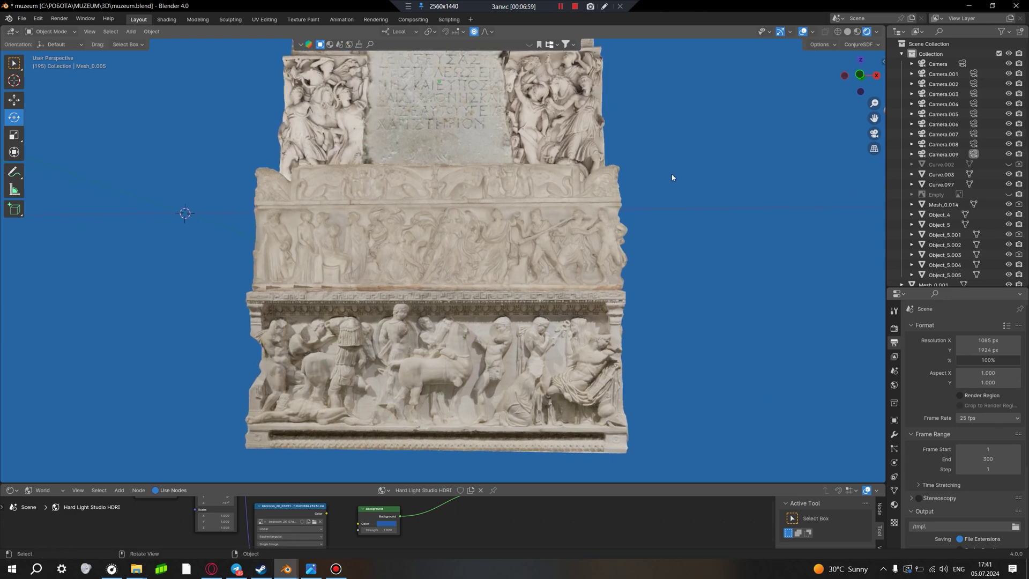
click(386, 523)
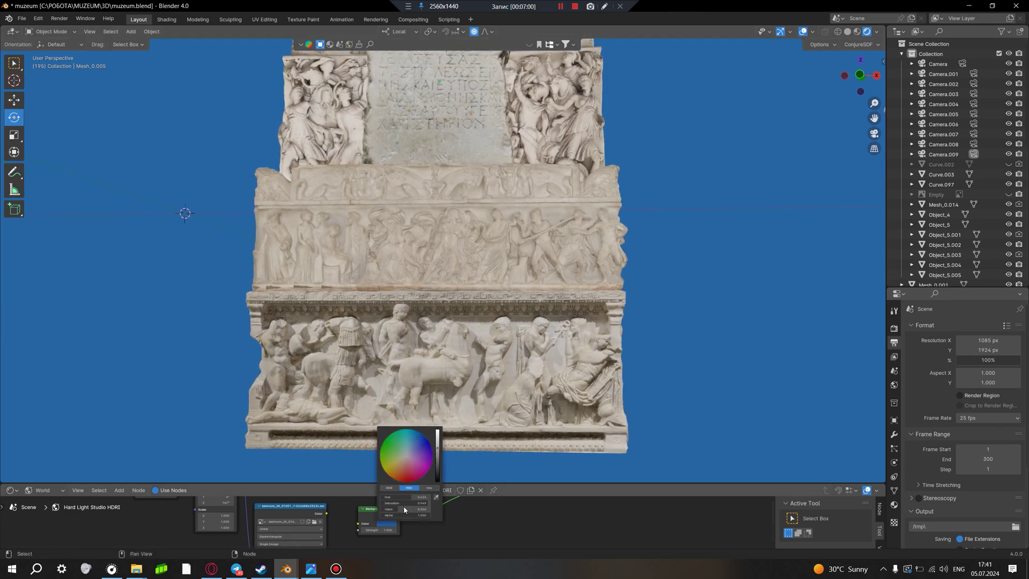
drag(438, 455, 438, 483)
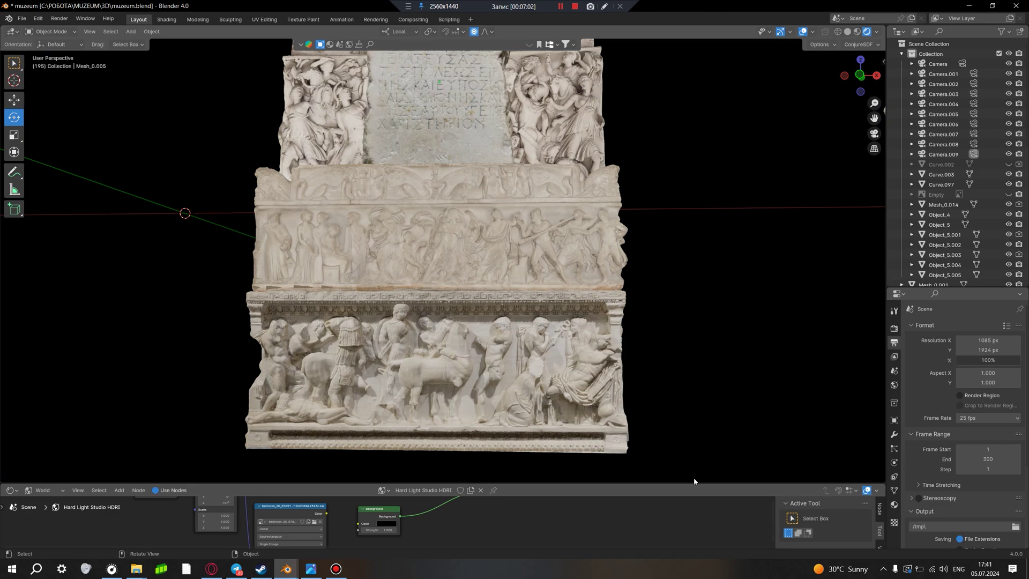
- Enlarge the 3D view and frame the inscribed stone Mesh_0.007
drag(695, 481, 692, 536)
scroll(587, 410, down, 2)
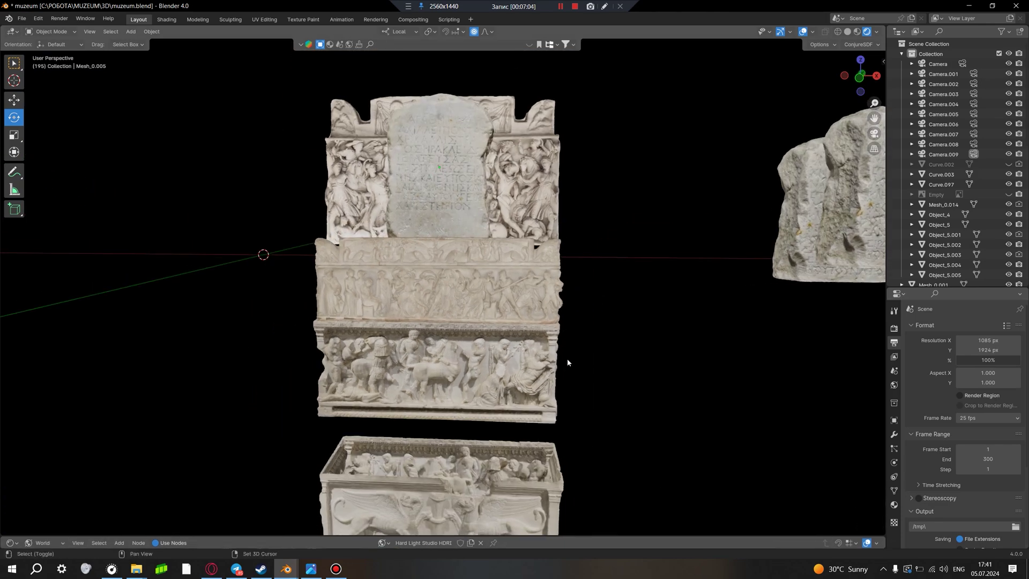
mouse_move(567, 362)
middle_down()
mouse_move(470, 410)
mouse_move(288, 443)
middle_up()
click(351, 326)
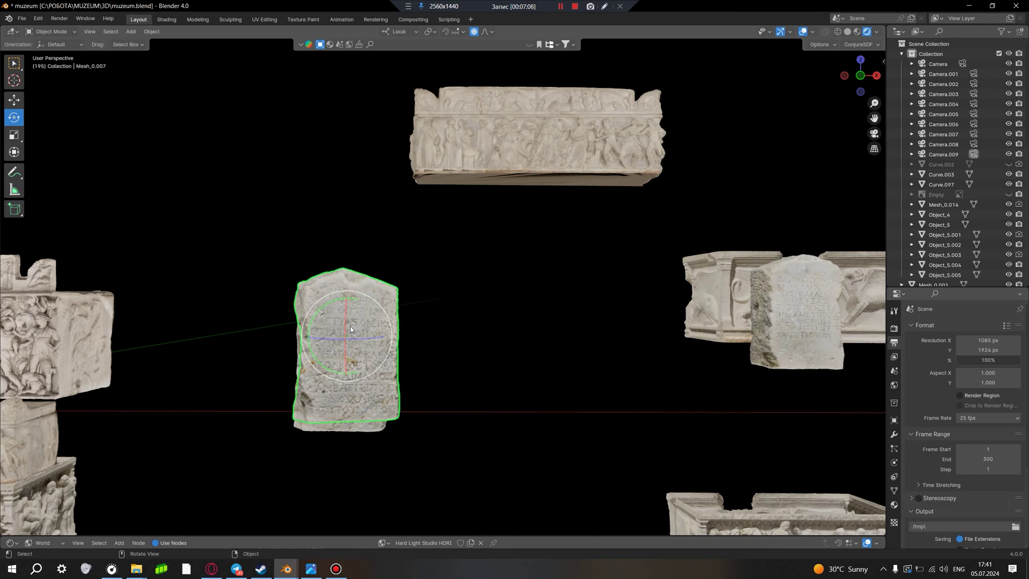
key(KP_Decimal)
click(633, 334)
middle_drag(632, 333, 619, 326)
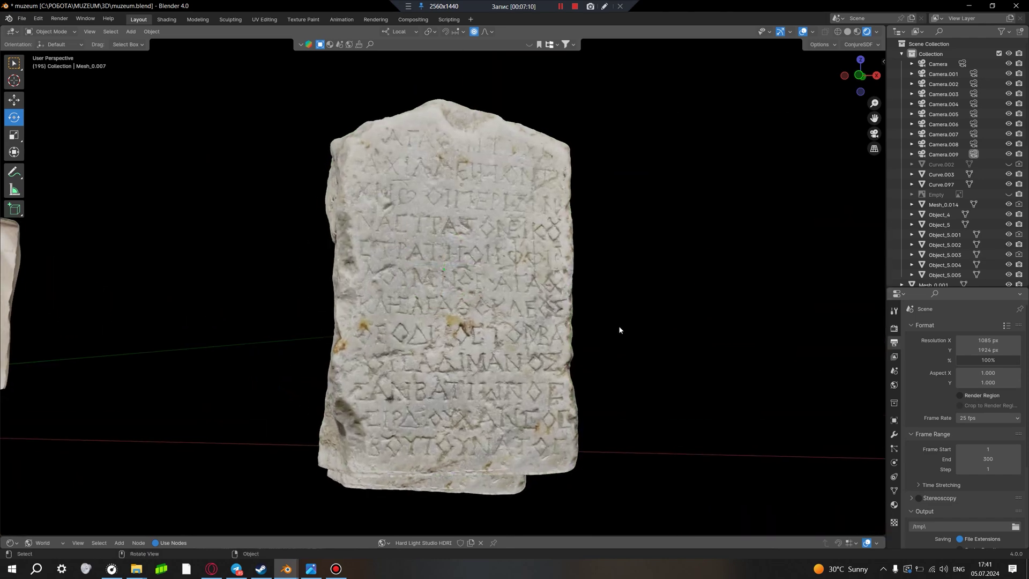
- Orbit and zoom in until the carved heart sign fills the view
scroll(618, 326, up, 2)
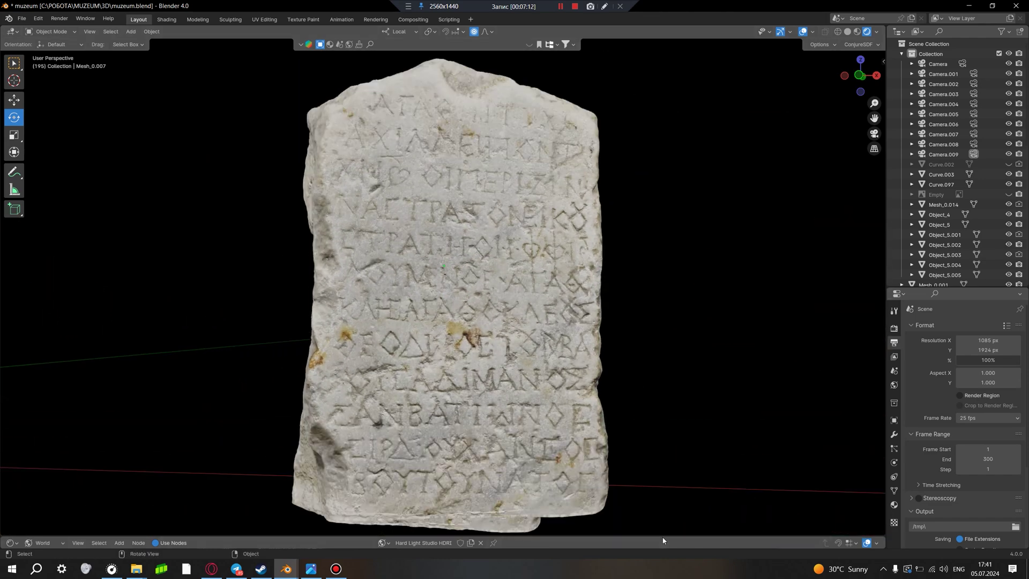
scroll(648, 412, down, 1)
middle_drag(648, 412, 639, 391)
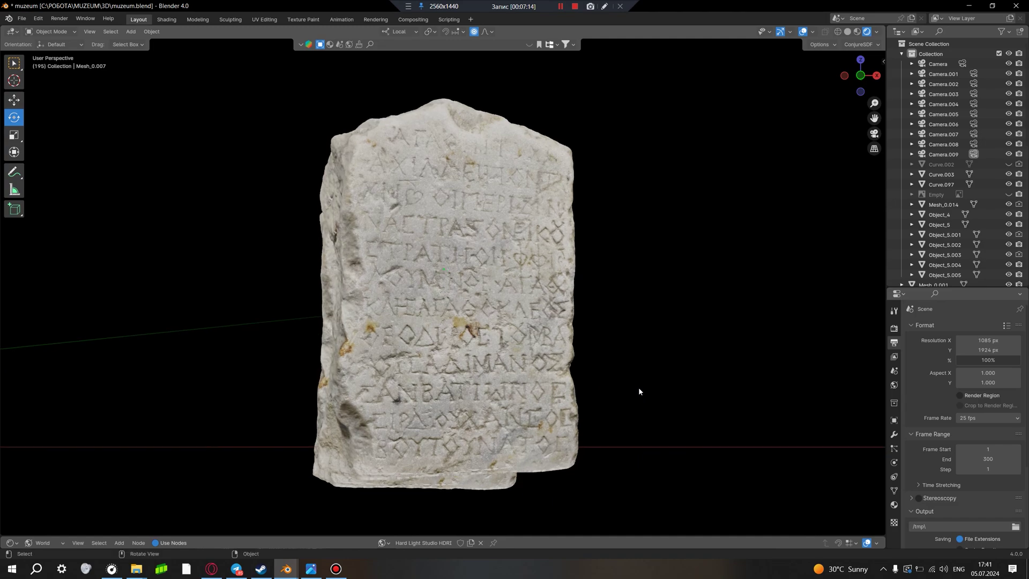
mouse_move(660, 312)
middle_down()
mouse_move(629, 294)
mouse_move(612, 299)
middle_up()
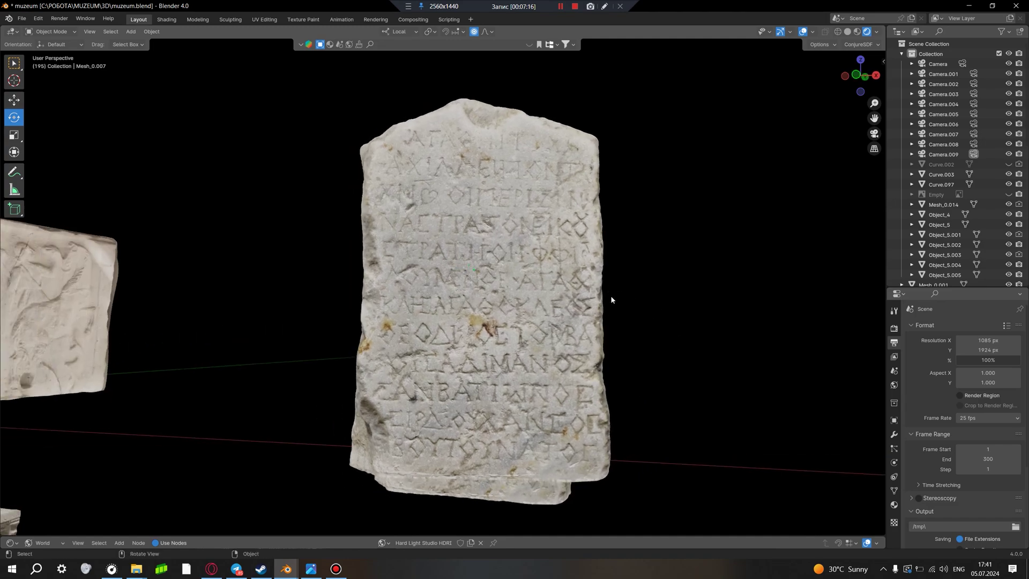
scroll(463, 141, up, 3)
scroll(456, 179, down, 1)
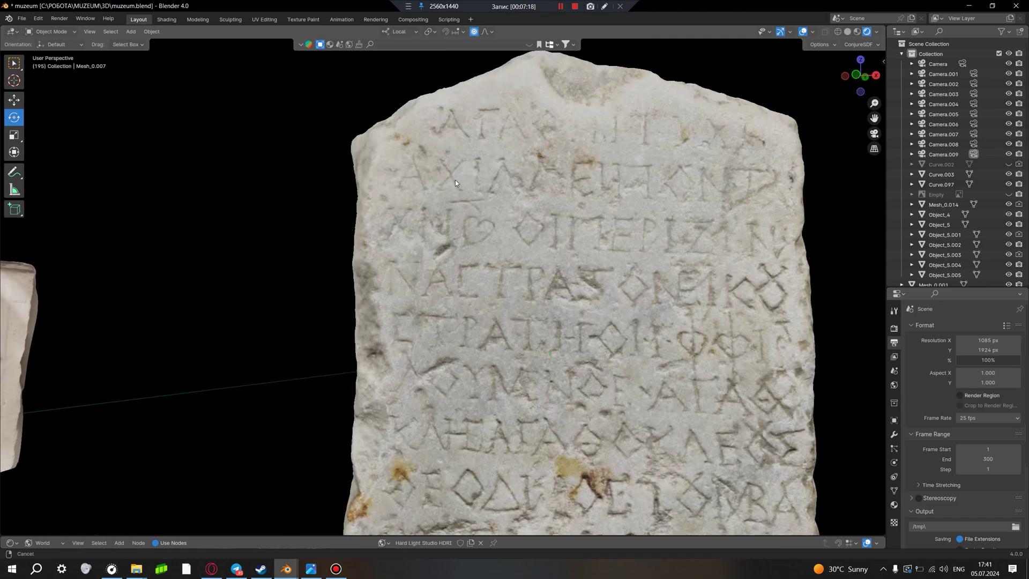
scroll(482, 214, up, 4)
scroll(504, 255, up, 2)
scroll(504, 255, up, 3)
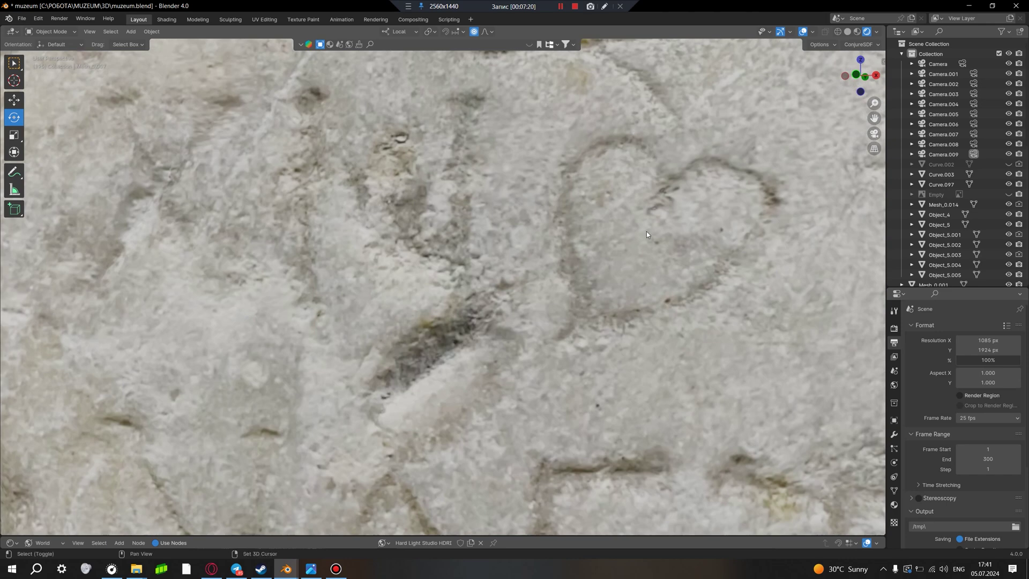
scroll(546, 255, up, 1)
- Draw blue annotation loops around the heart and diamond carvings and a squiggle on the left
click(14, 173)
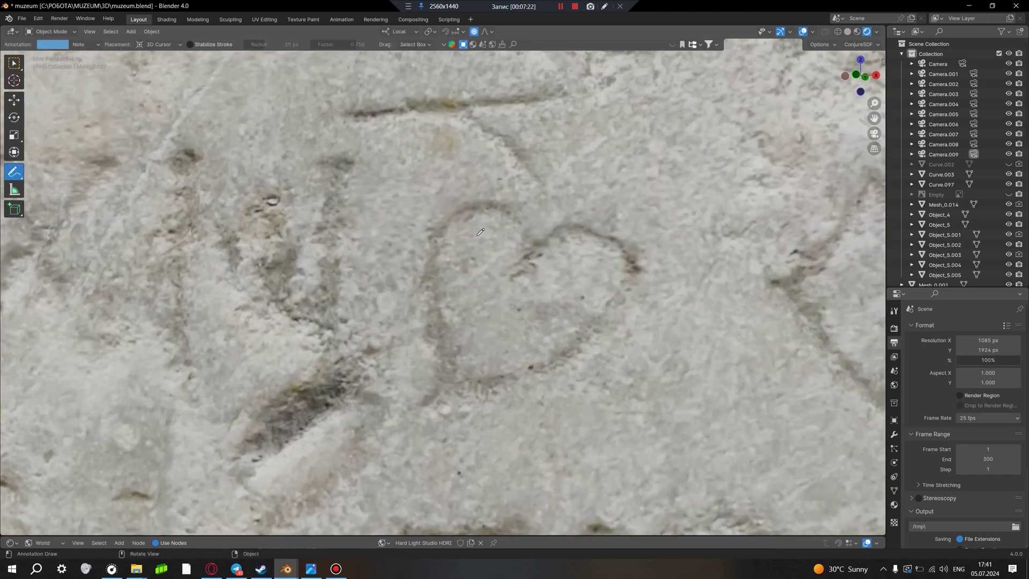
drag(536, 221, 427, 235)
mouse_move(435, 396)
mouse_down()
mouse_move(655, 257)
mouse_move(532, 269)
mouse_up()
scroll(426, 430, down, 3)
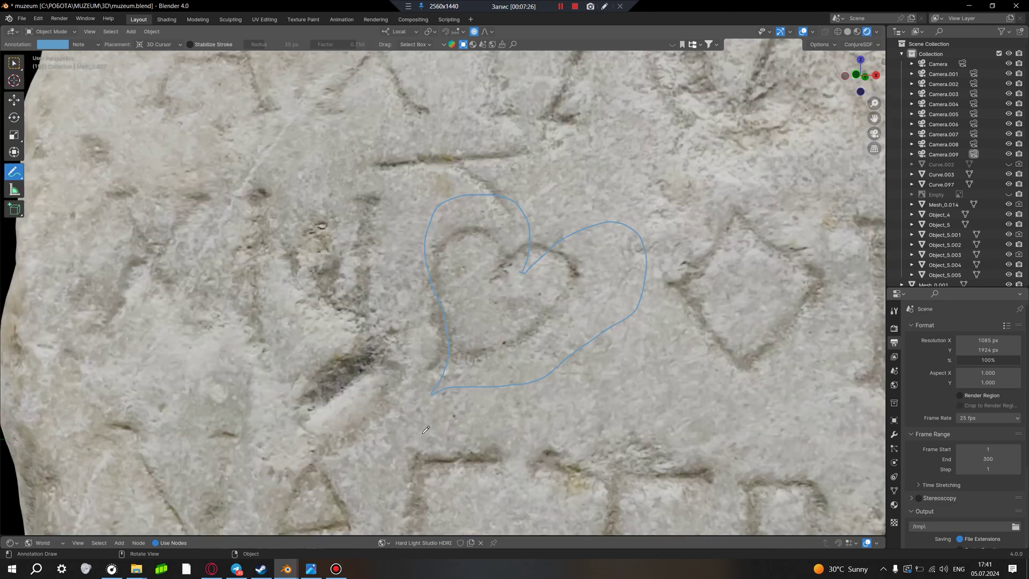
mouse_move(677, 404)
mouse_down()
mouse_move(681, 477)
mouse_move(794, 502)
mouse_move(700, 458)
mouse_up()
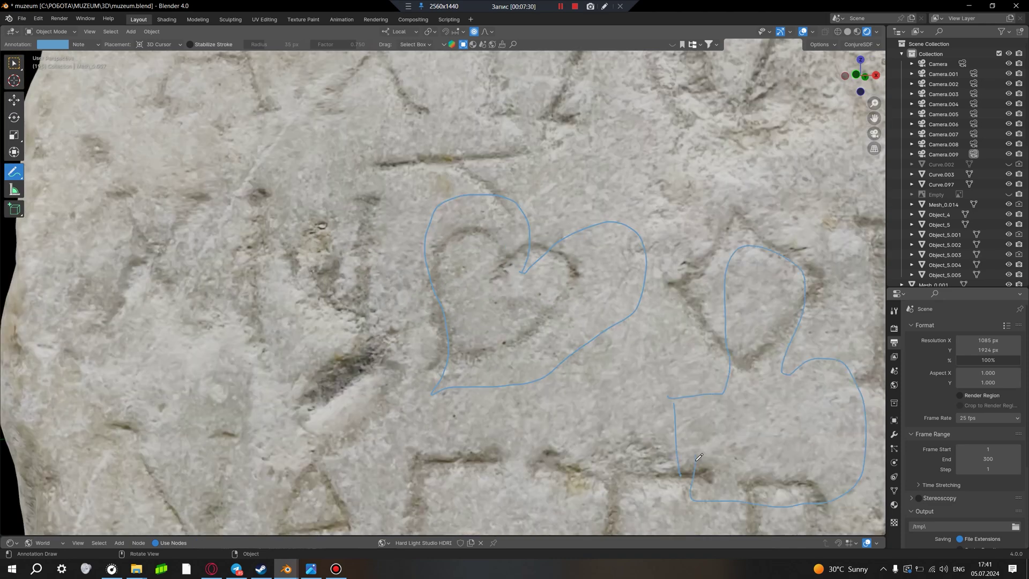
mouse_move(100, 370)
mouse_down()
mouse_move(137, 437)
mouse_move(172, 423)
mouse_up()
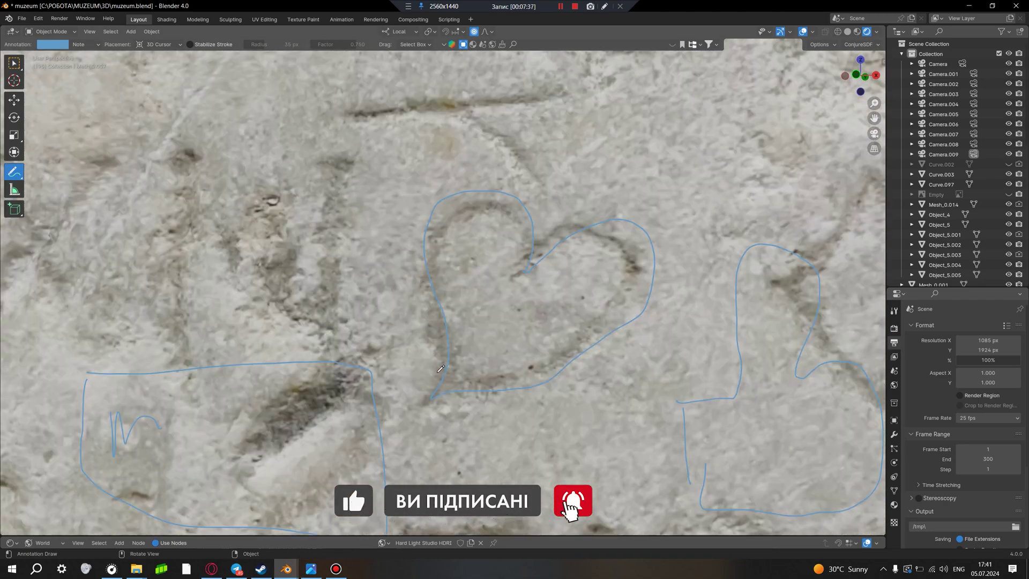
- Zoom out and erase the stray rectangle and most blue strokes with the Annotate Eraser
middle_drag(442, 369, 470, 374)
scroll(470, 374, down, 5)
scroll(470, 373, down, 4)
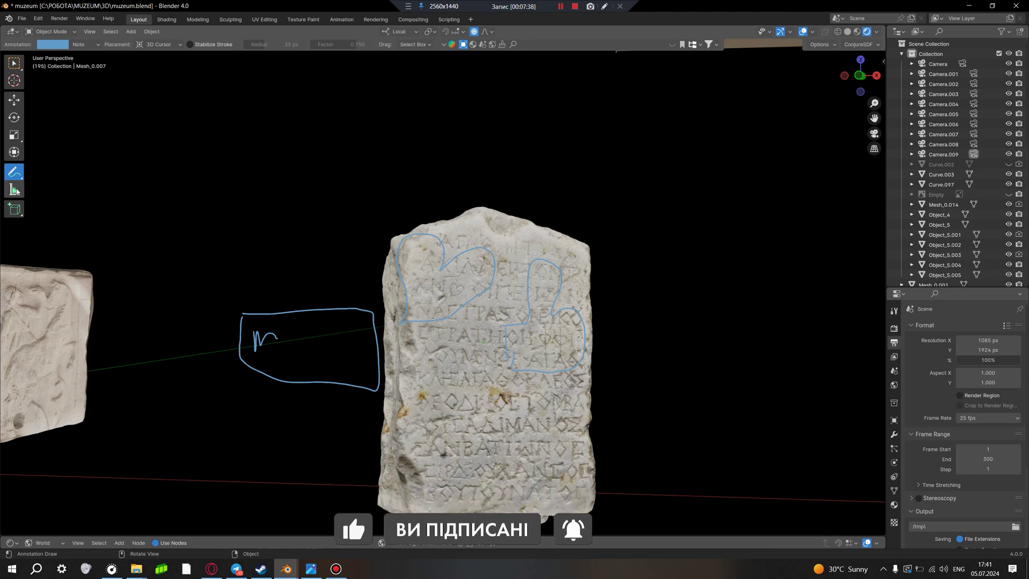
drag(19, 177, 51, 238)
drag(242, 313, 380, 374)
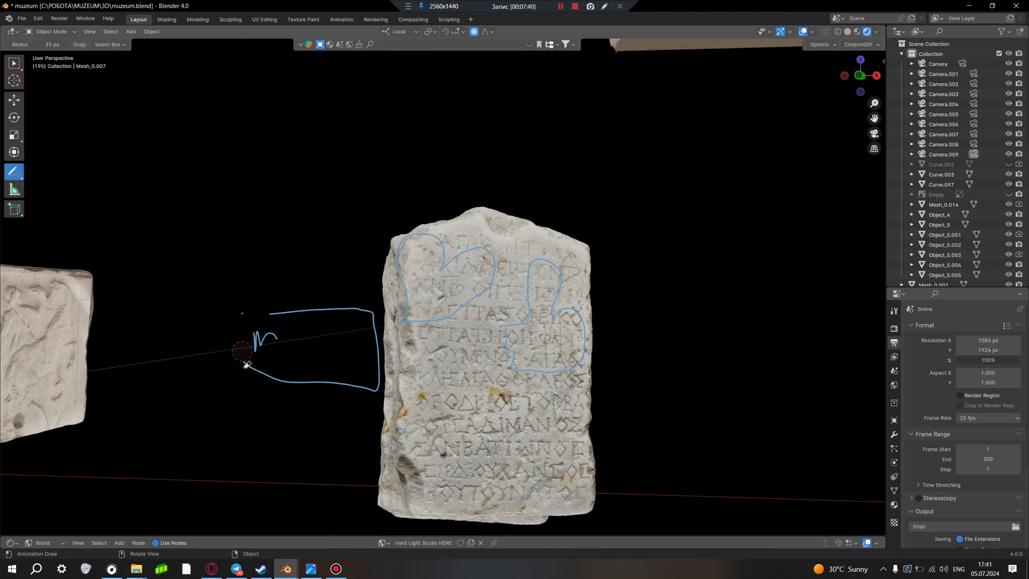
mouse_move(392, 330)
mouse_down()
mouse_move(285, 304)
mouse_move(329, 361)
mouse_up()
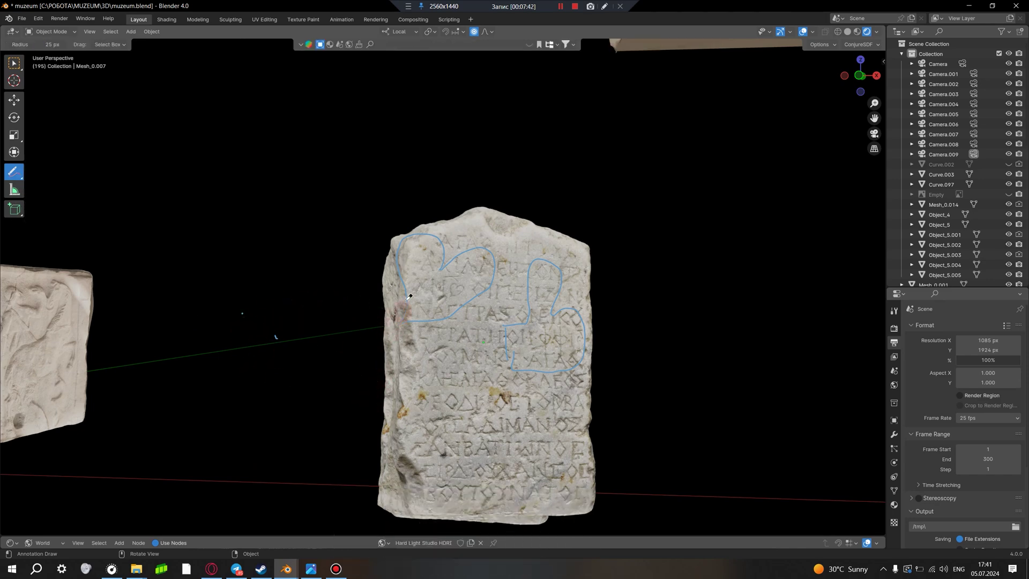
drag(437, 265, 467, 241)
drag(505, 347, 530, 293)
drag(553, 216, 598, 319)
- Orbit past the nearby sculptures and zoom in to face the relief panel frontally
scroll(571, 437, up, 2)
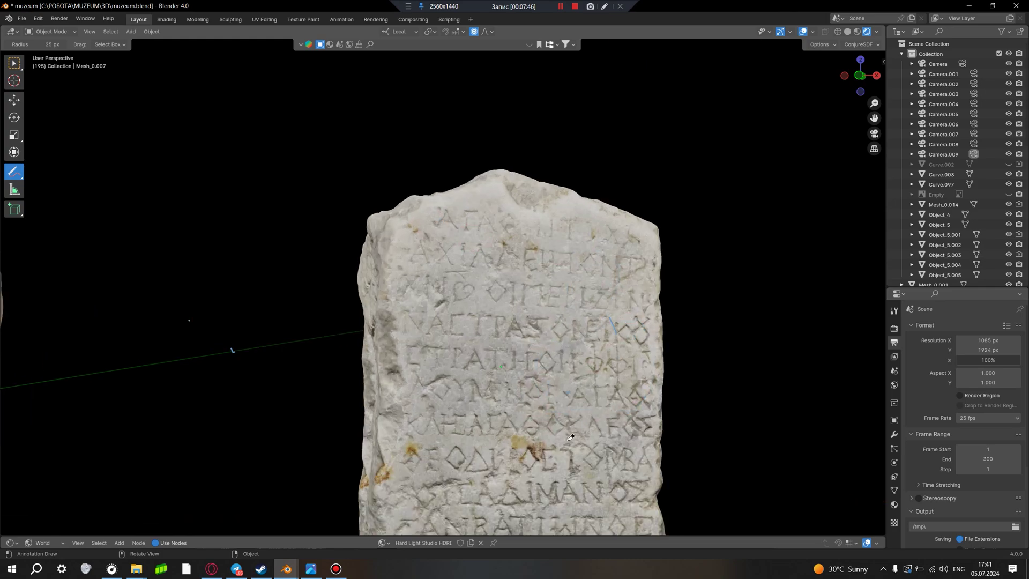
middle_drag(570, 437, 424, 348)
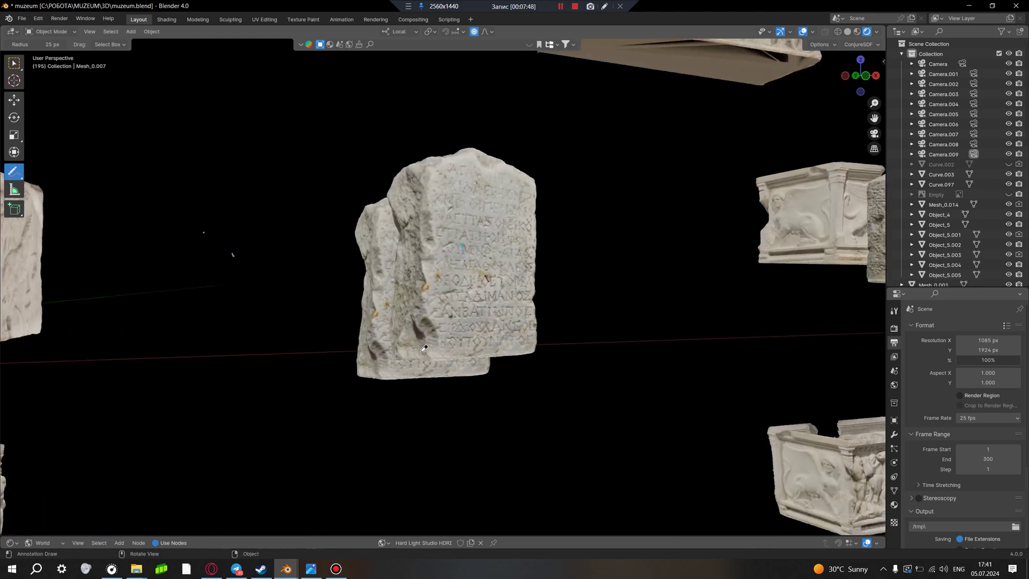
scroll(424, 349, down, 4)
scroll(424, 349, down, 1)
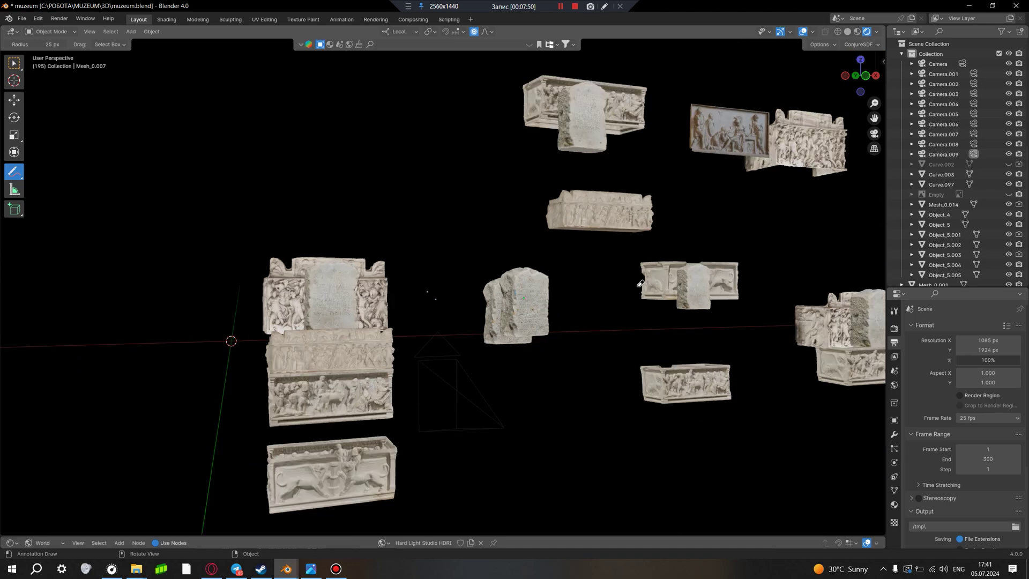
middle_drag(641, 283, 516, 345)
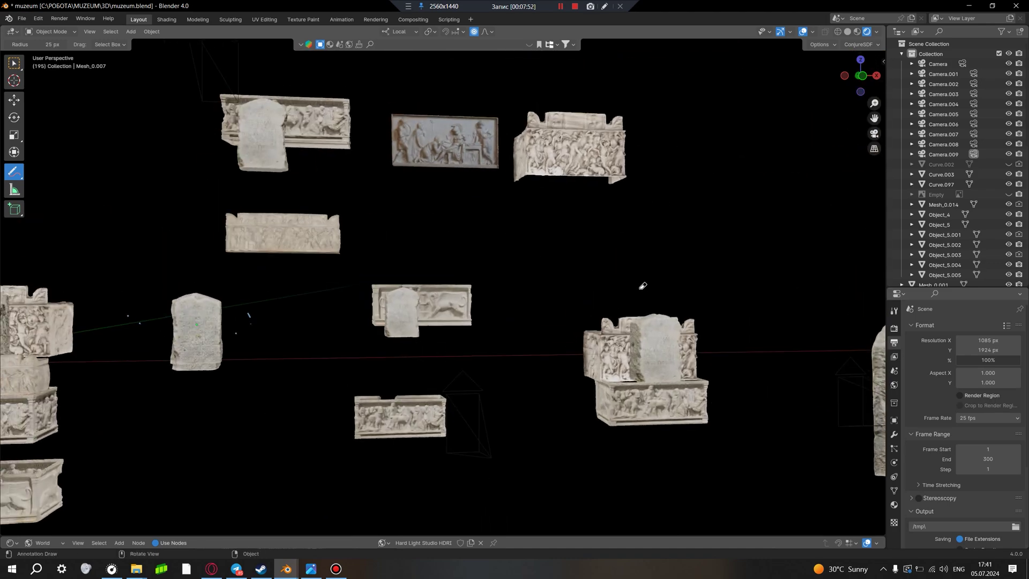
scroll(457, 188, up, 3)
scroll(427, 156, up, 3)
scroll(478, 88, up, 3)
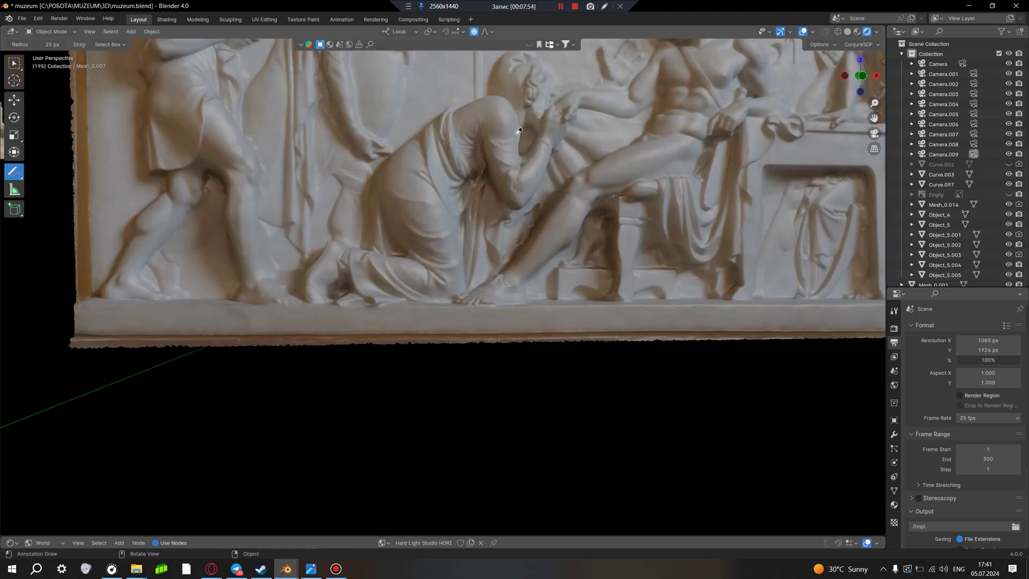
mouse_move(519, 131)
middle_down()
mouse_move(542, 268)
mouse_move(530, 287)
middle_up()
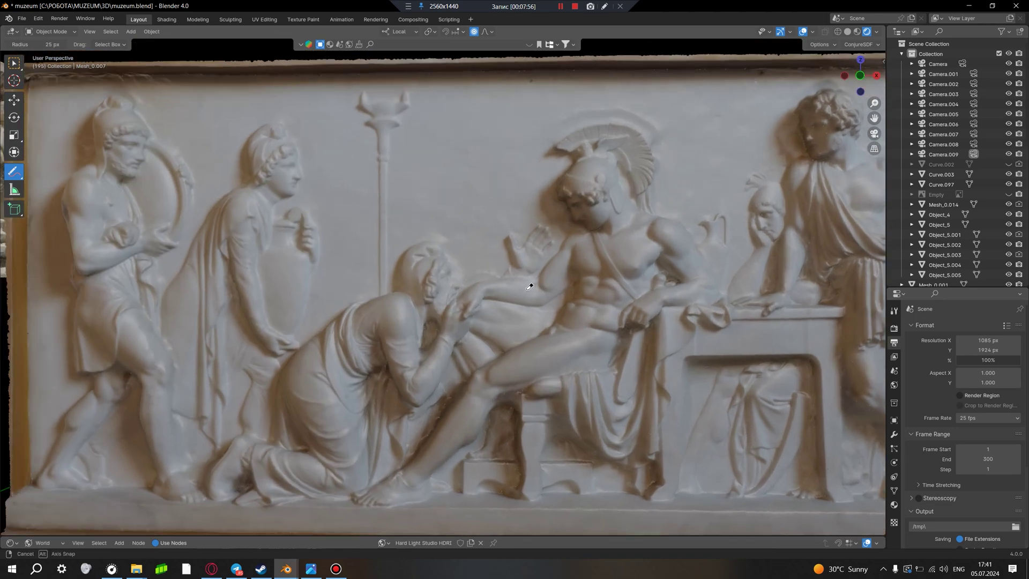
scroll(539, 283, up, 1)
scroll(528, 262, up, 1)
scroll(523, 248, up, 1)
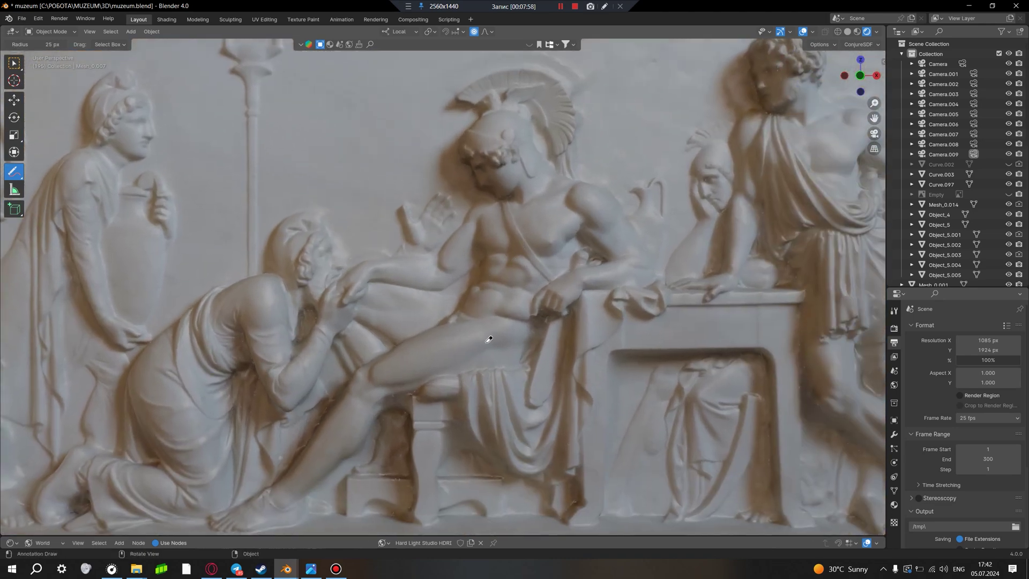
scroll(489, 340, up, 1)
scroll(446, 406, up, 1)
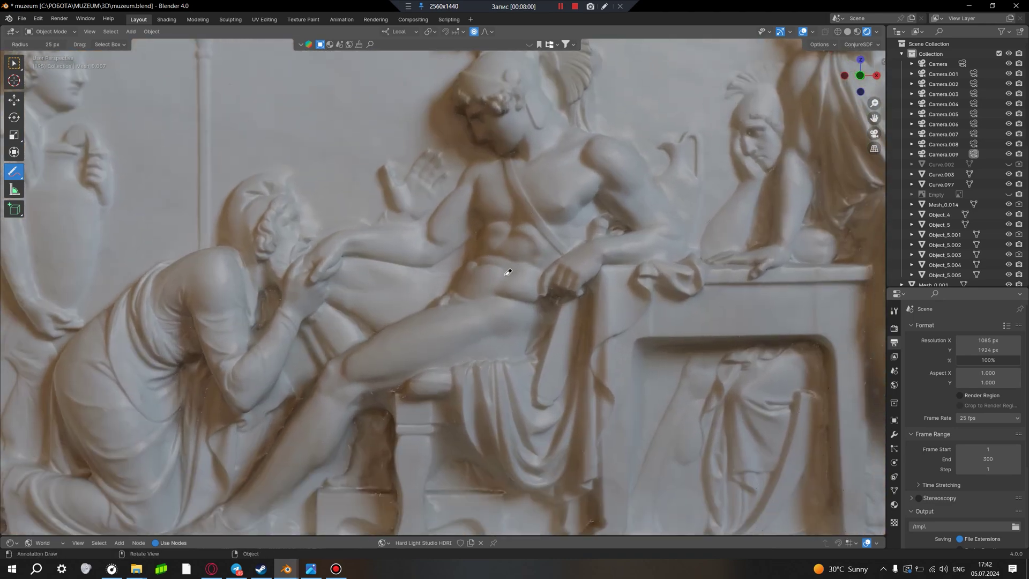
- Orbit around the relief's standing and kneeling figures and edges, then pull back to the whole panel
middle_drag(508, 272, 556, 293)
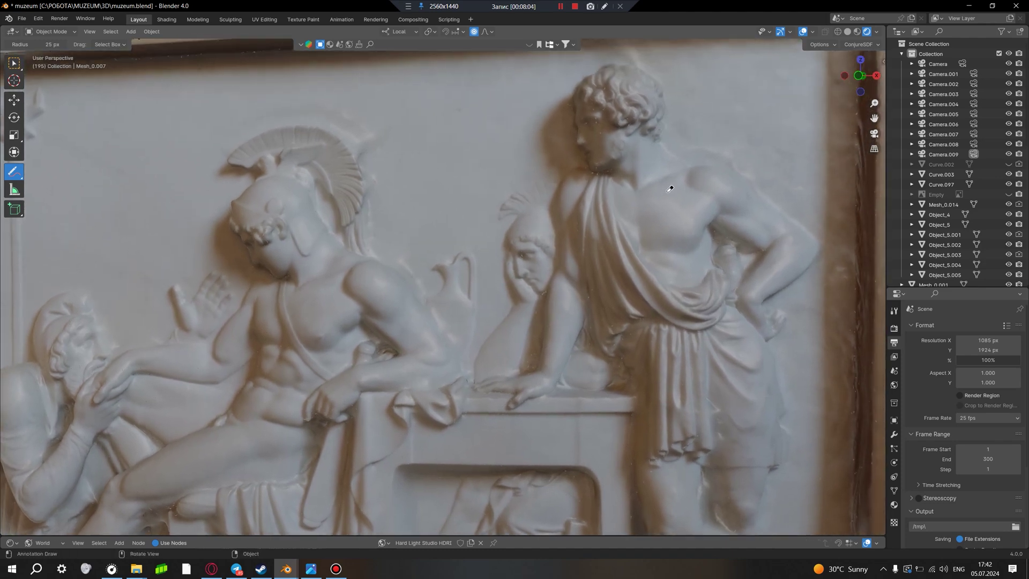
mouse_move(685, 399)
middle_down()
mouse_move(677, 345)
mouse_move(683, 370)
middle_up()
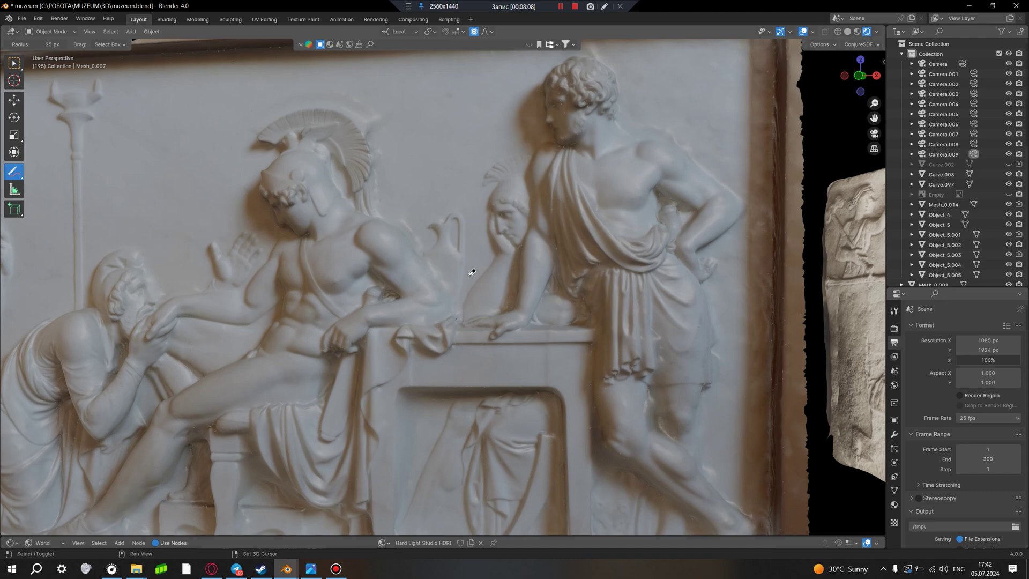
mouse_move(487, 253)
middle_down()
mouse_move(435, 300)
mouse_move(400, 300)
mouse_move(425, 271)
middle_up()
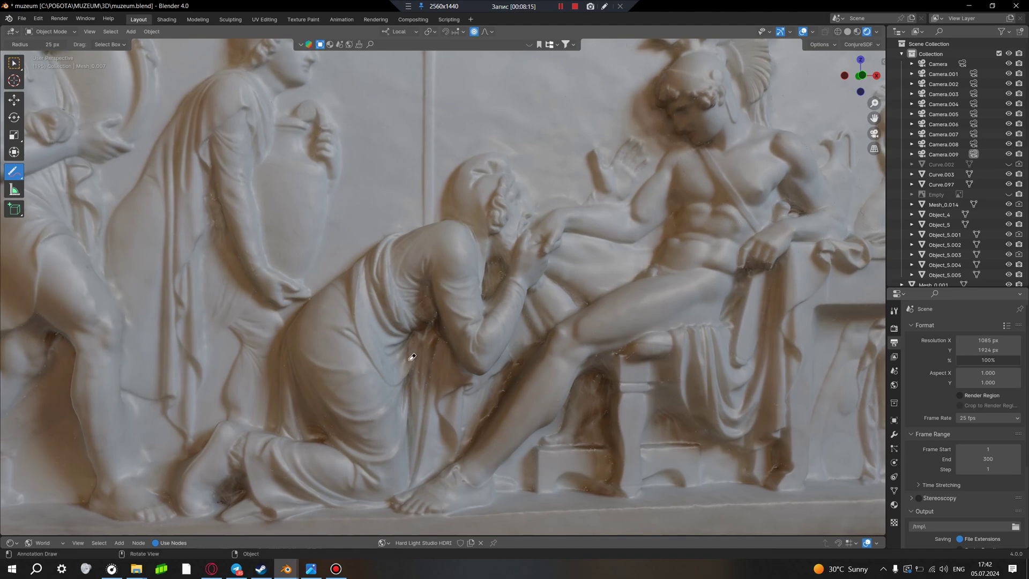
mouse_move(409, 356)
middle_down()
mouse_move(540, 340)
mouse_move(531, 307)
middle_up()
mouse_move(598, 263)
middle_down()
mouse_move(570, 268)
mouse_move(560, 258)
mouse_move(630, 281)
middle_up()
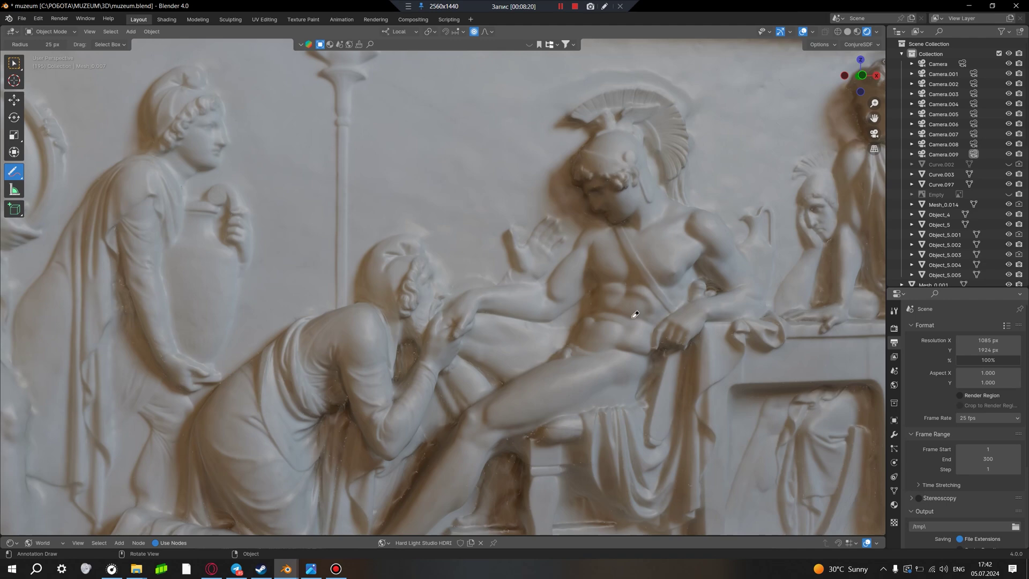
mouse_move(524, 289)
middle_down()
mouse_move(533, 351)
mouse_move(590, 314)
mouse_move(749, 323)
mouse_move(401, 196)
middle_up()
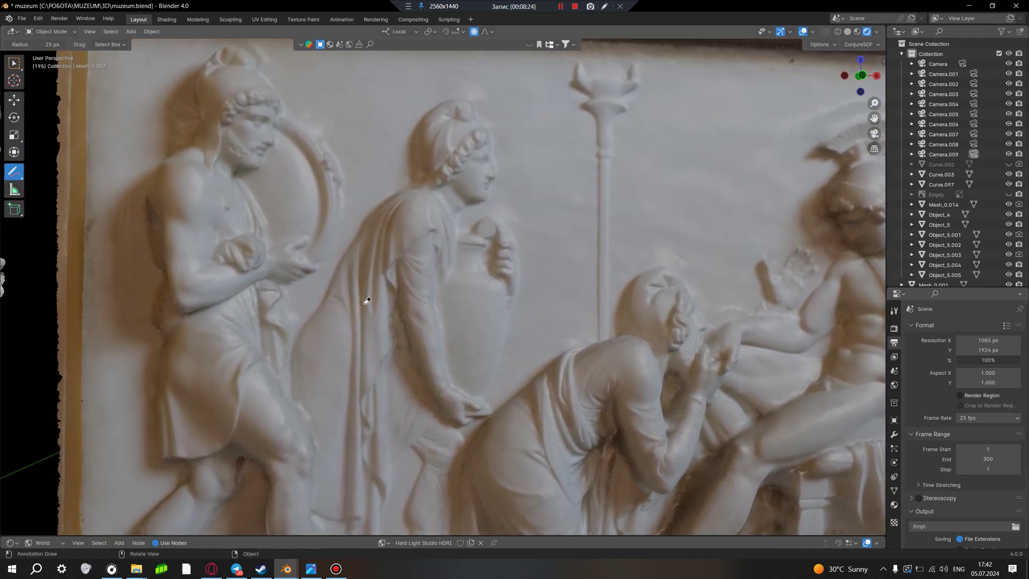
middle_drag(368, 301, 413, 271)
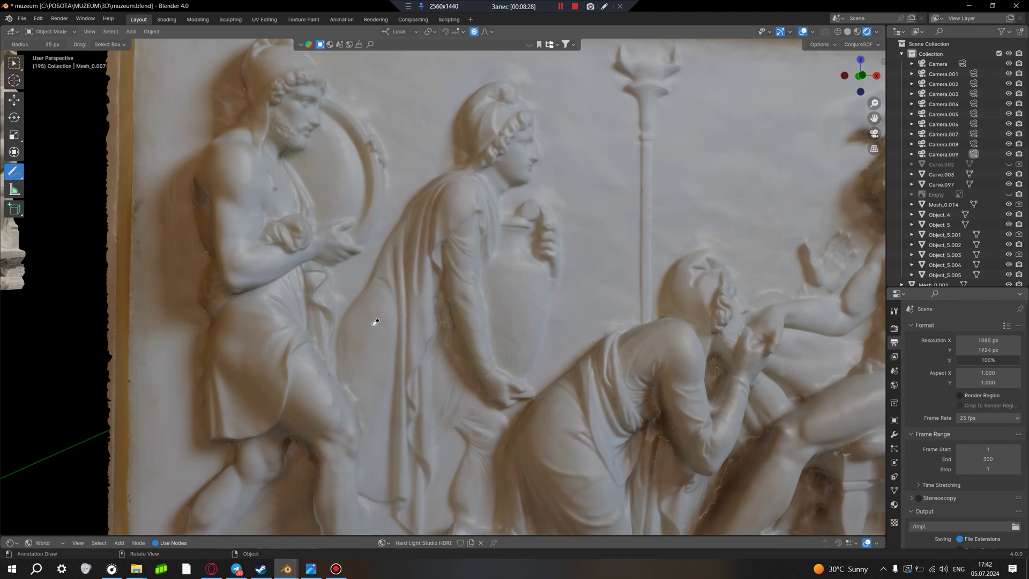
middle_drag(375, 322, 437, 328)
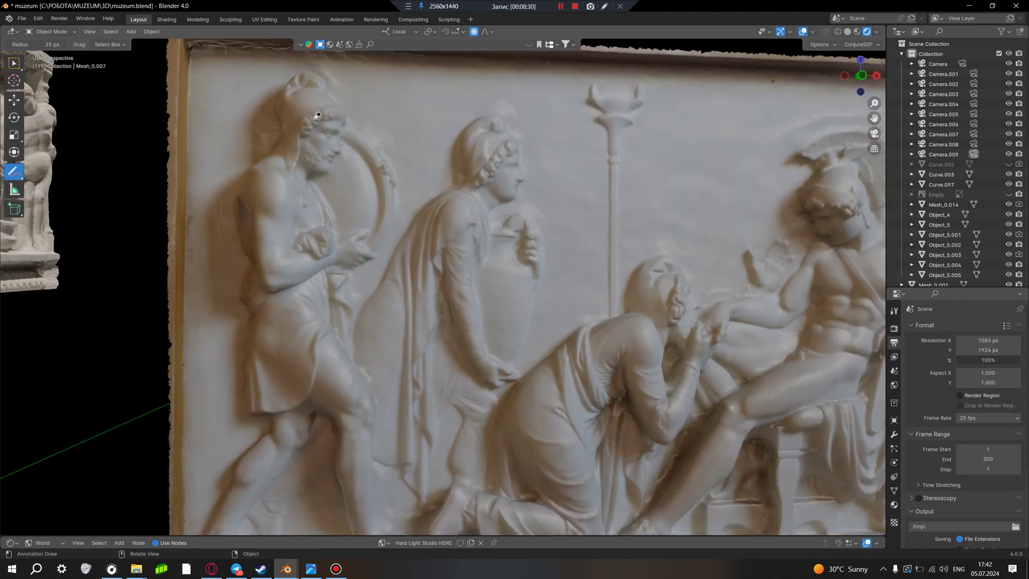
mouse_move(634, 344)
middle_down()
mouse_move(257, 303)
mouse_move(496, 332)
middle_up()
- Frame the inscribed stele against the sarcophagus frieze, then switch from Annotate Eraser to Annotate
scroll(496, 332, down, 10)
scroll(563, 349, down, 5)
mouse_move(563, 349)
middle_down()
mouse_move(443, 241)
mouse_move(393, 269)
mouse_move(417, 266)
middle_up()
mouse_move(121, 443)
middle_down()
mouse_move(388, 357)
mouse_move(376, 370)
middle_up()
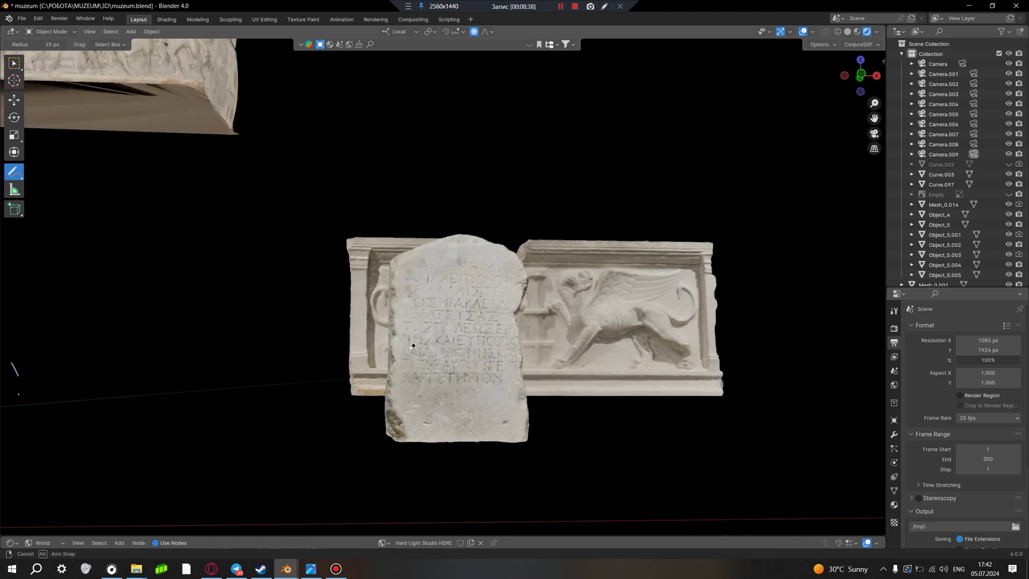
scroll(353, 389, up, 4)
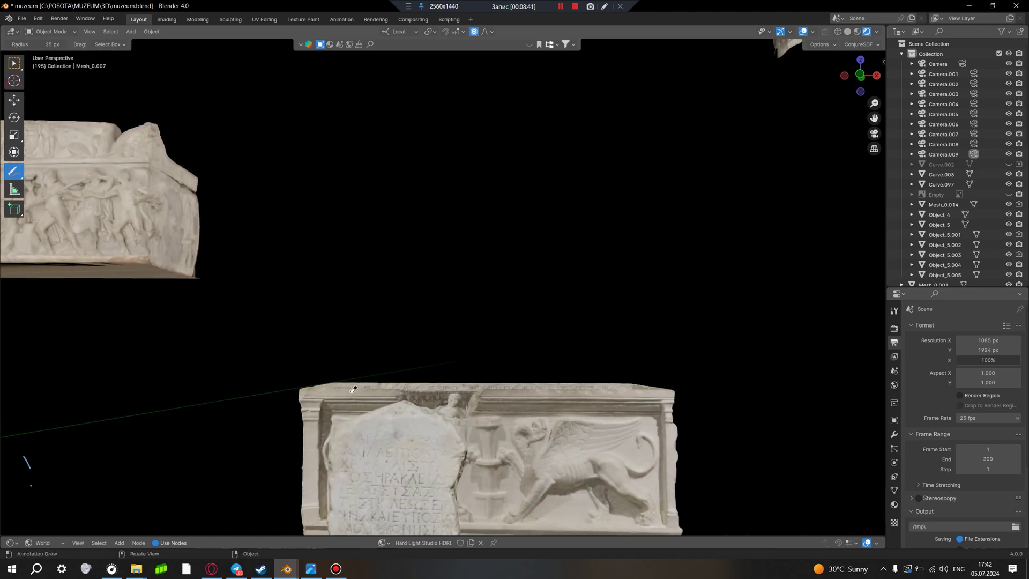
mouse_move(353, 409)
middle_down()
mouse_move(532, 258)
mouse_move(420, 243)
mouse_move(592, 216)
mouse_move(338, 345)
mouse_move(453, 356)
mouse_move(450, 322)
middle_up()
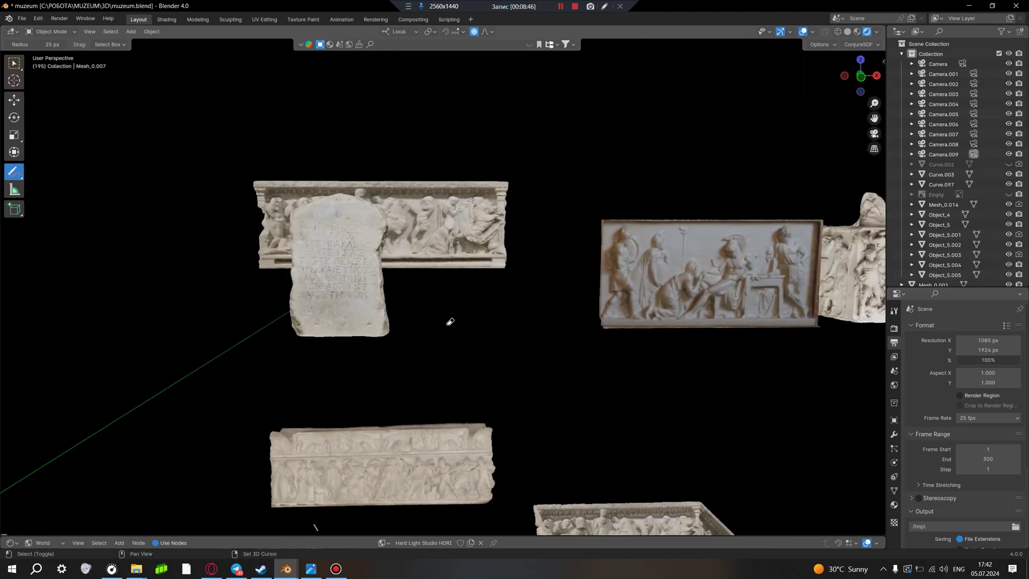
scroll(407, 257, up, 3)
scroll(366, 197, up, 2)
scroll(367, 197, down, 3)
shift+middle_drag(367, 197, 381, 247)
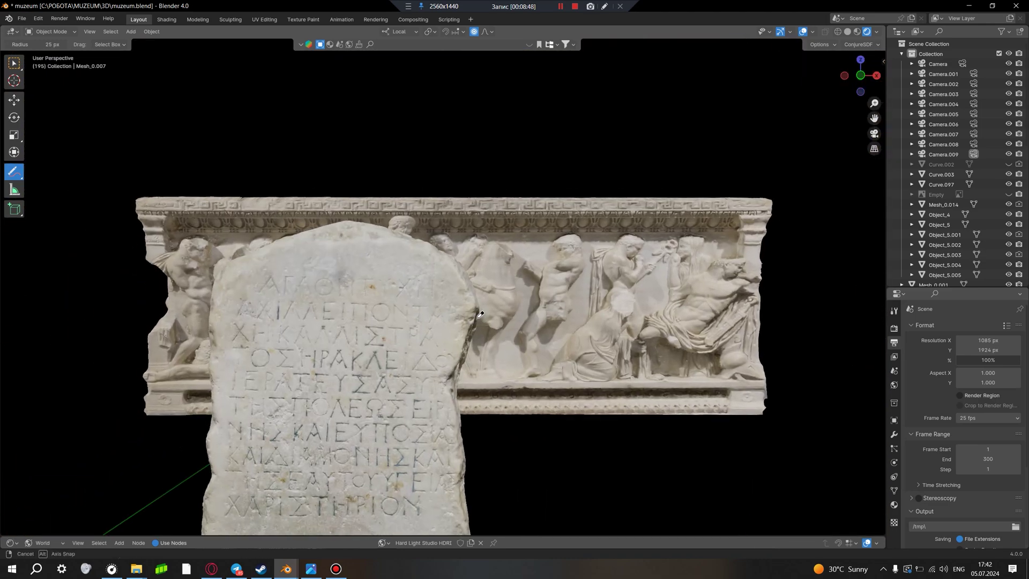
scroll(388, 285, up, 1)
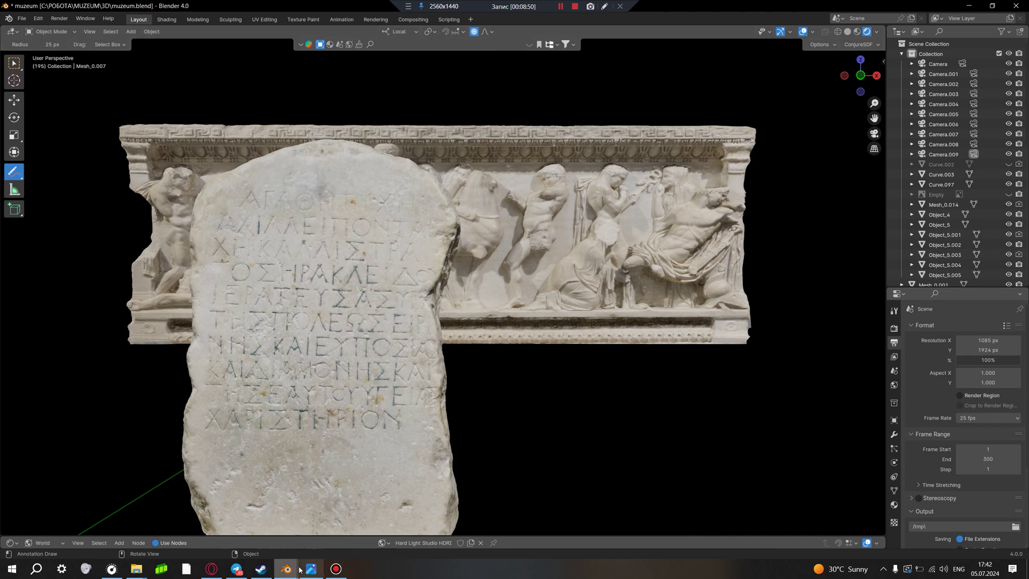
mouse_move(286, 569)
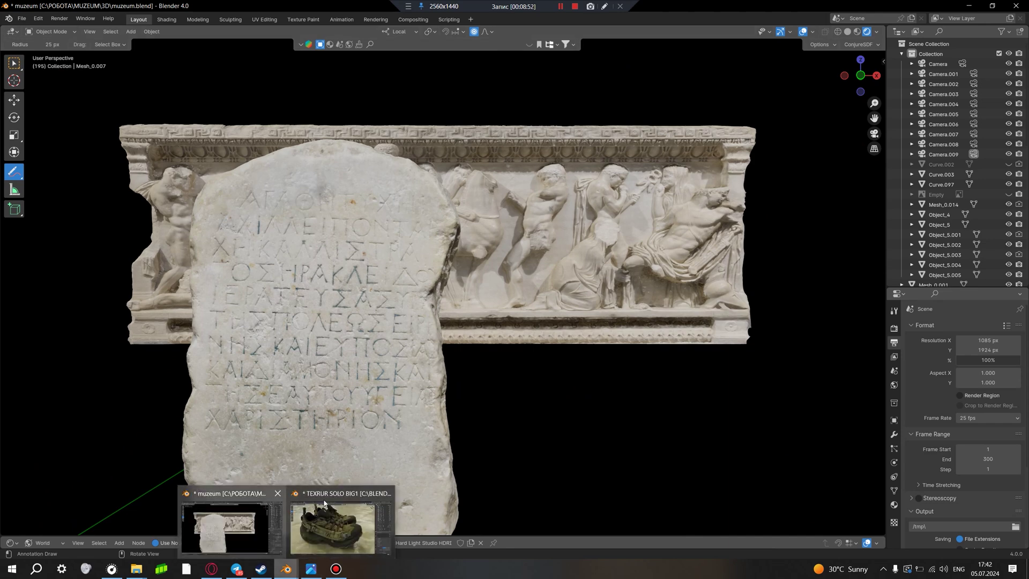
shift+middle_drag(610, 402, 521, 394)
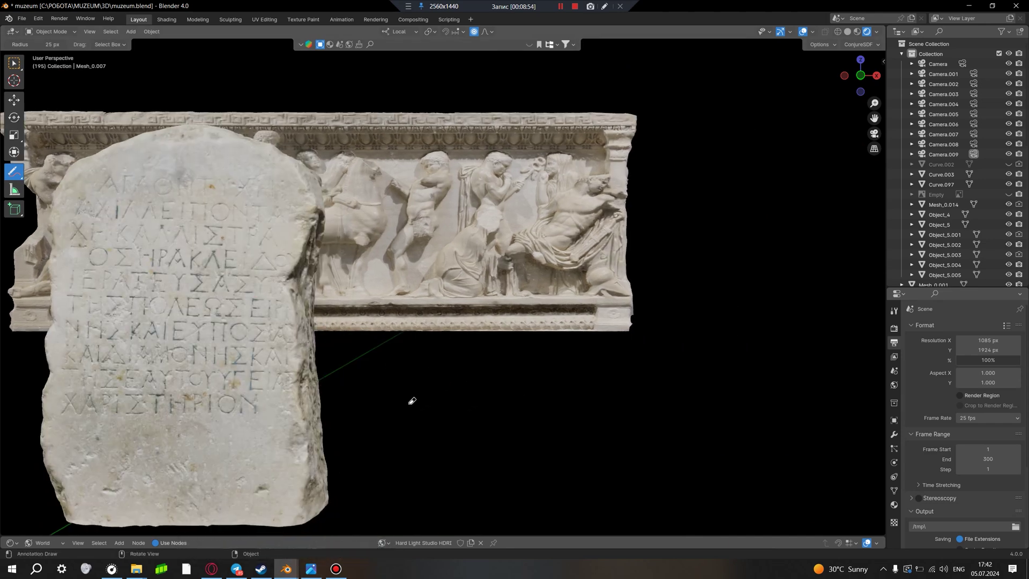
shift+middle_drag(411, 399, 401, 362)
drag(9, 172, 32, 180)
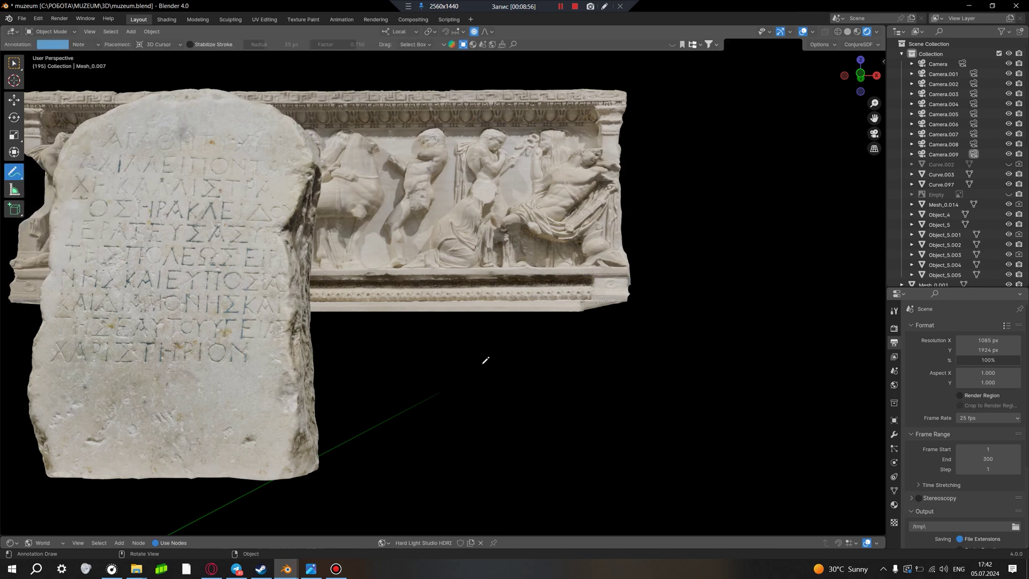
- Draw blue annotation strokes over the warrior's arm and around his hand
drag(483, 350, 427, 528)
mouse_move(635, 344)
mouse_down()
mouse_move(555, 419)
mouse_move(565, 522)
mouse_up()
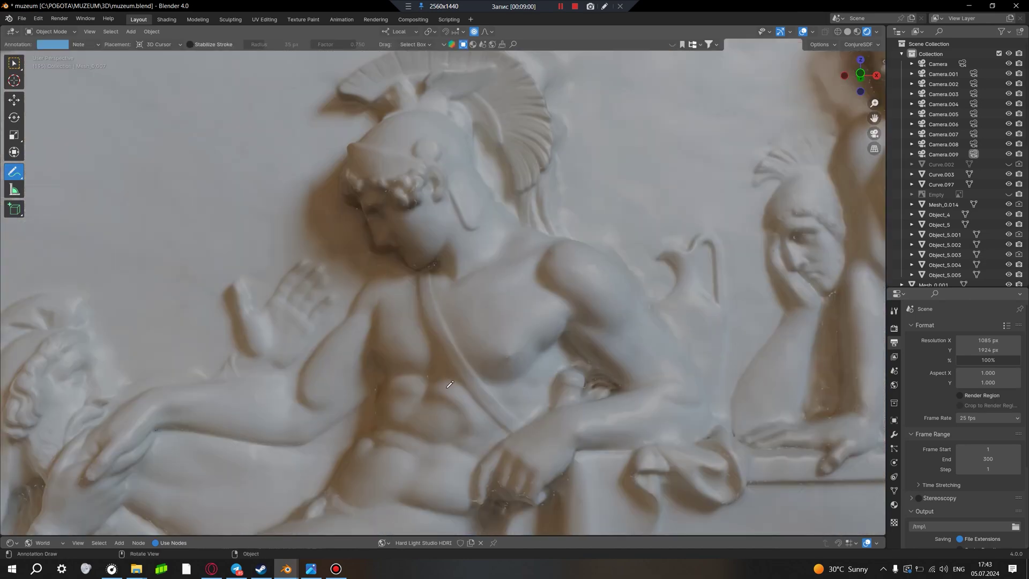
drag(390, 262, 307, 380)
drag(578, 316, 629, 382)
drag(510, 436, 540, 499)
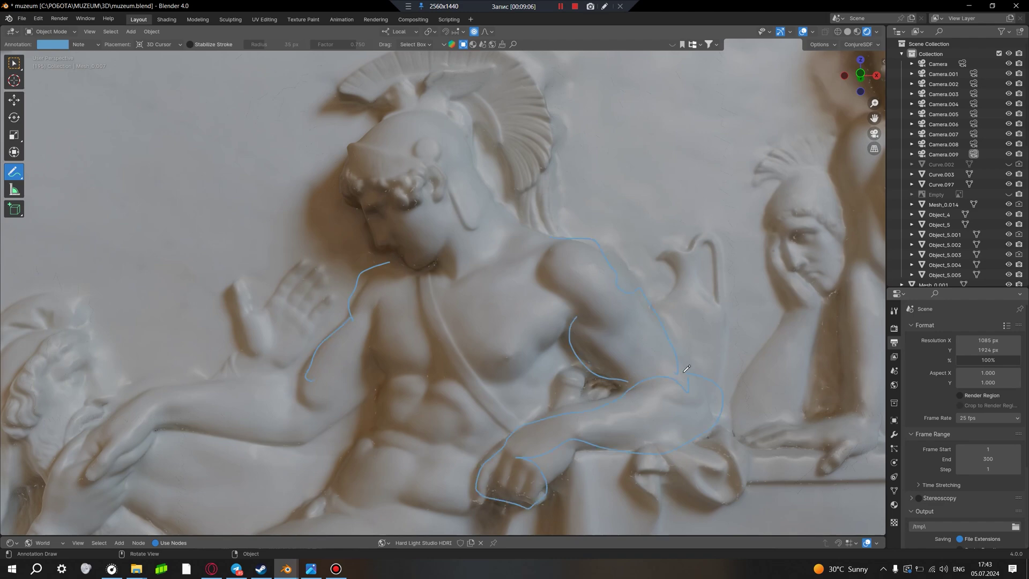
- Add a looping blue stroke over the warrior's torso, then pull back to show the surrounding sarcophagi
mouse_move(686, 368)
middle_down()
mouse_move(624, 324)
mouse_move(608, 345)
mouse_move(460, 253)
middle_up()
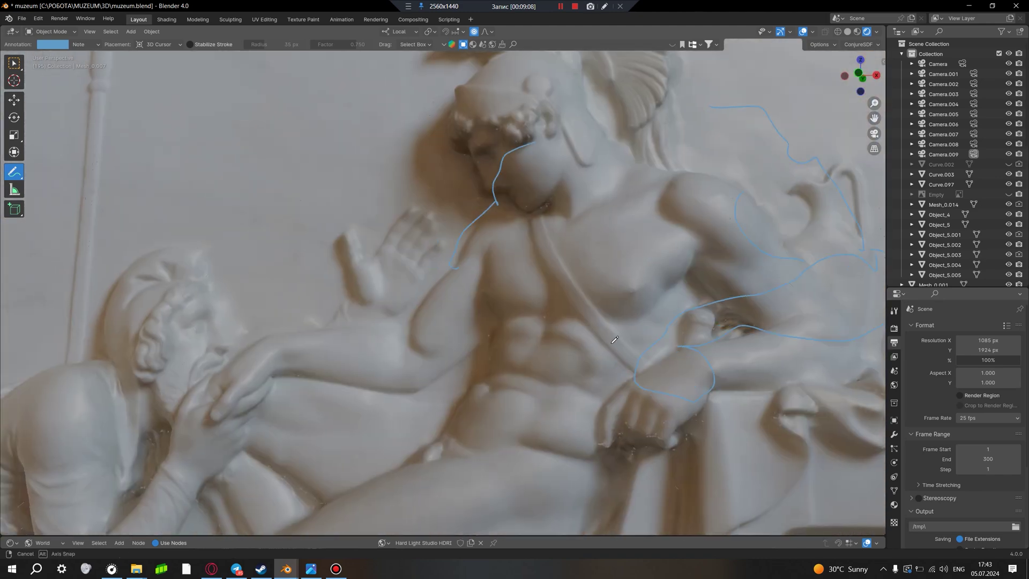
drag(443, 369, 406, 403)
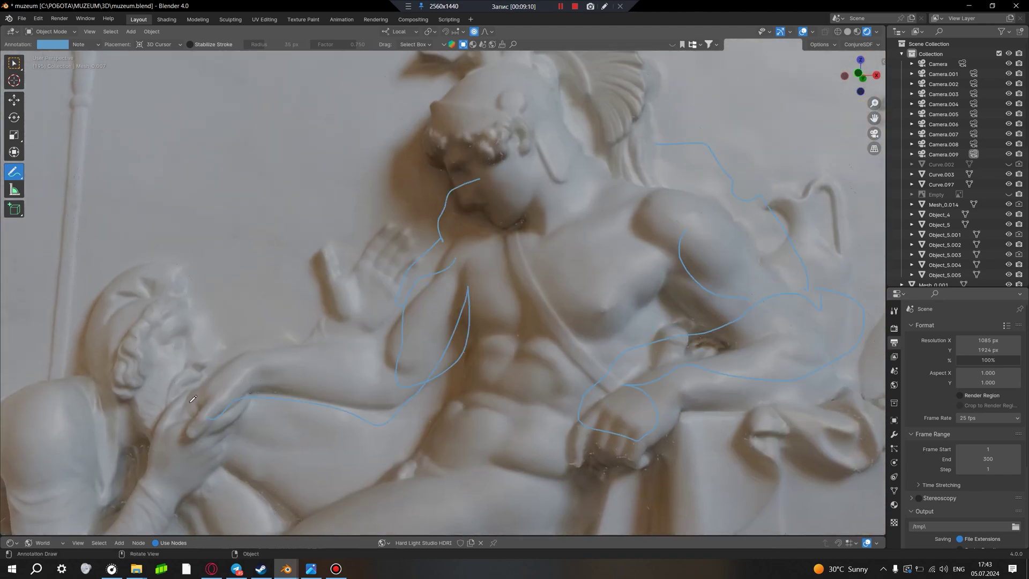
scroll(410, 357, down, 10)
middle_drag(410, 357, 359, 356)
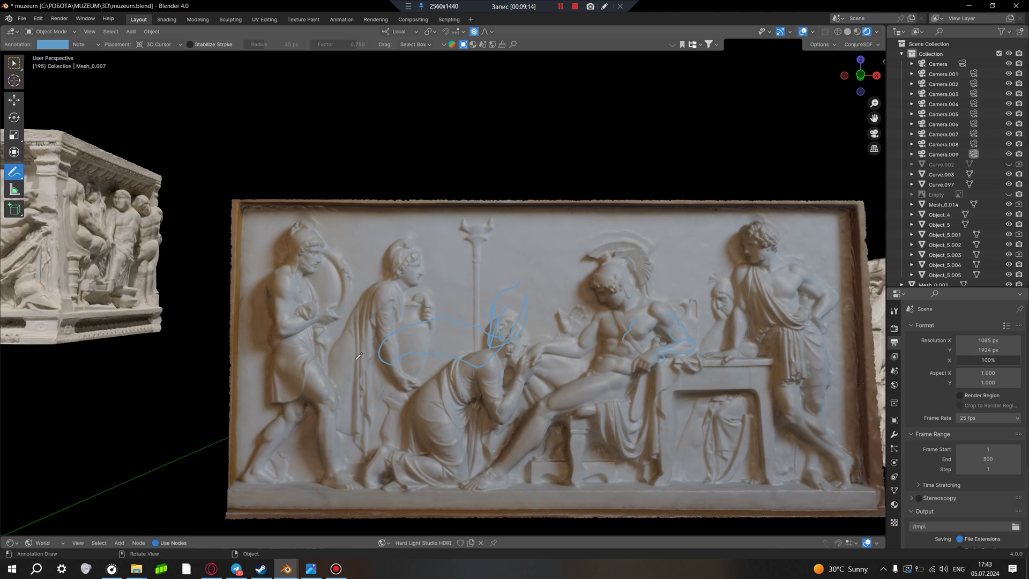
scroll(309, 516, down, 8)
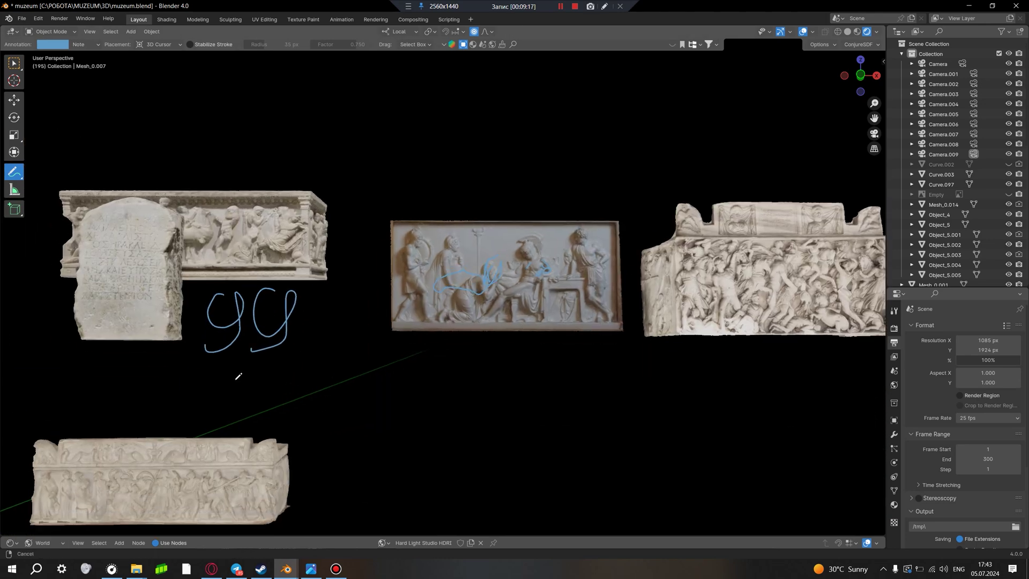
middle_drag(309, 516, 274, 555)
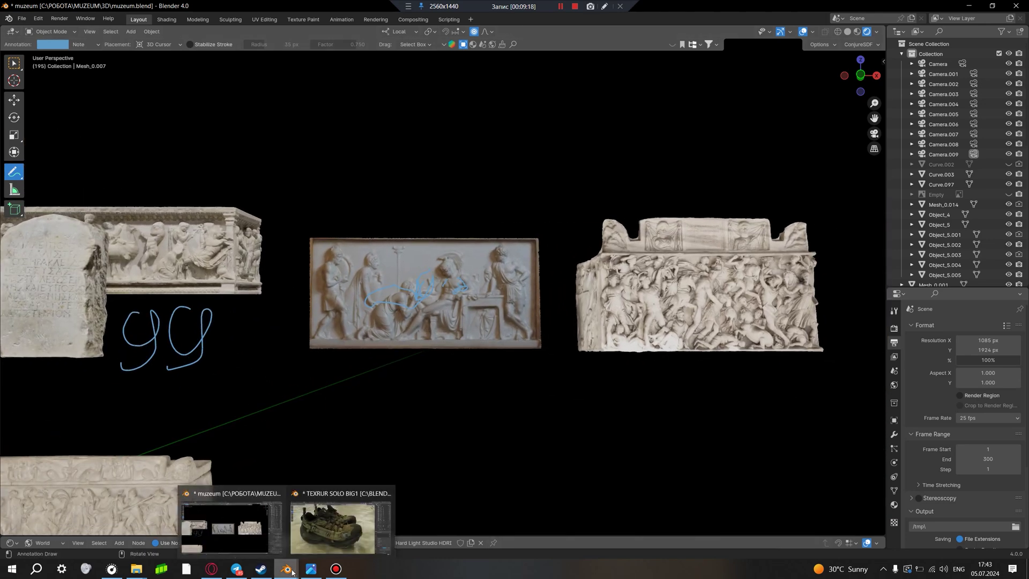
- Switch to the TEXRUR SOLO BIG1 shoe scene and orbit to view the shoe from above
click(341, 528)
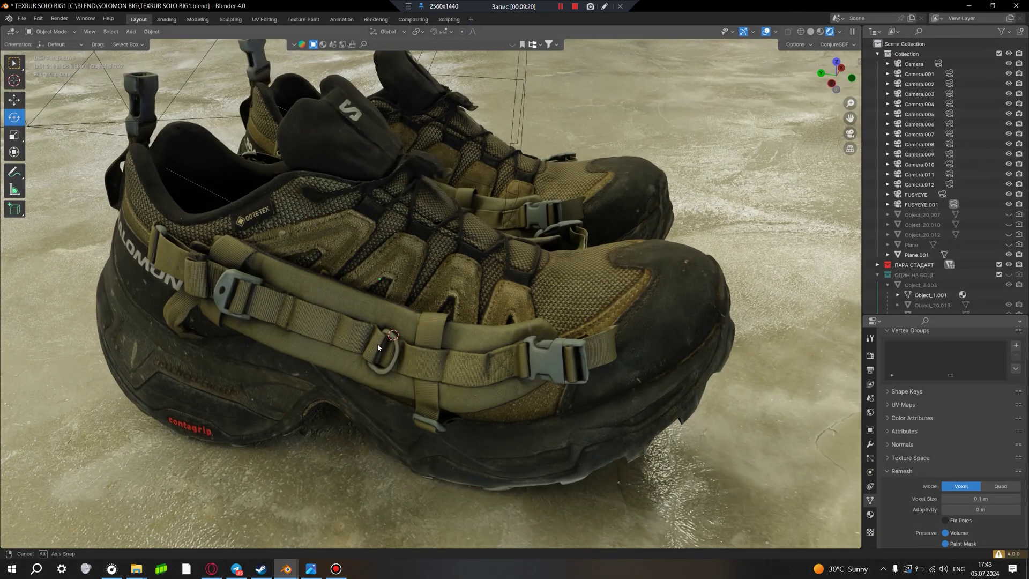
middle_drag(373, 346, 389, 334)
scroll(389, 333, up, 3)
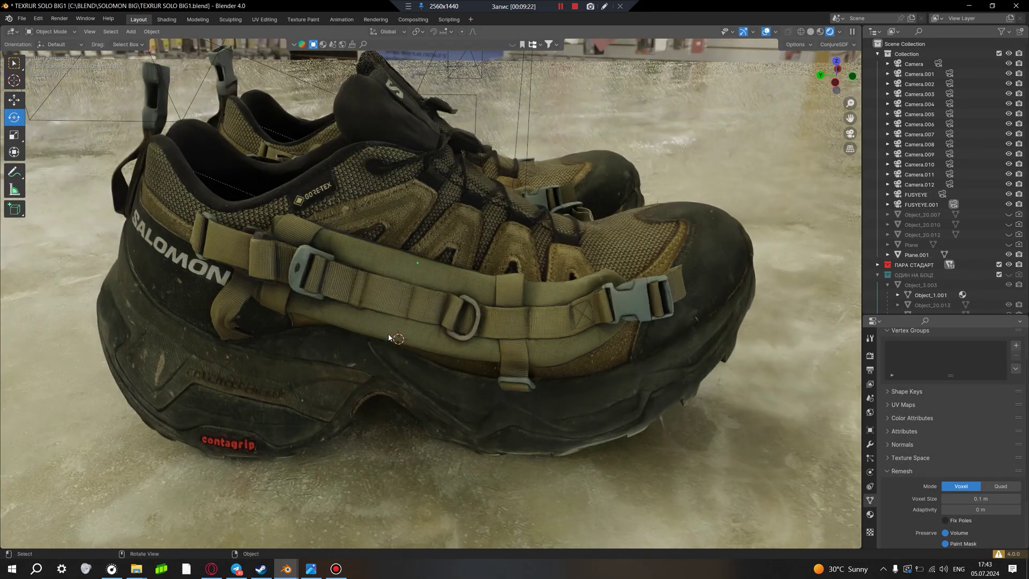
scroll(389, 334, down, 3)
mouse_move(426, 385)
middle_down()
mouse_move(494, 398)
mouse_move(490, 413)
mouse_move(471, 414)
mouse_move(468, 470)
mouse_move(440, 320)
mouse_move(569, 370)
mouse_move(422, 308)
mouse_move(527, 272)
mouse_move(440, 334)
mouse_move(499, 343)
mouse_move(456, 275)
middle_up()
scroll(456, 275, up, 5)
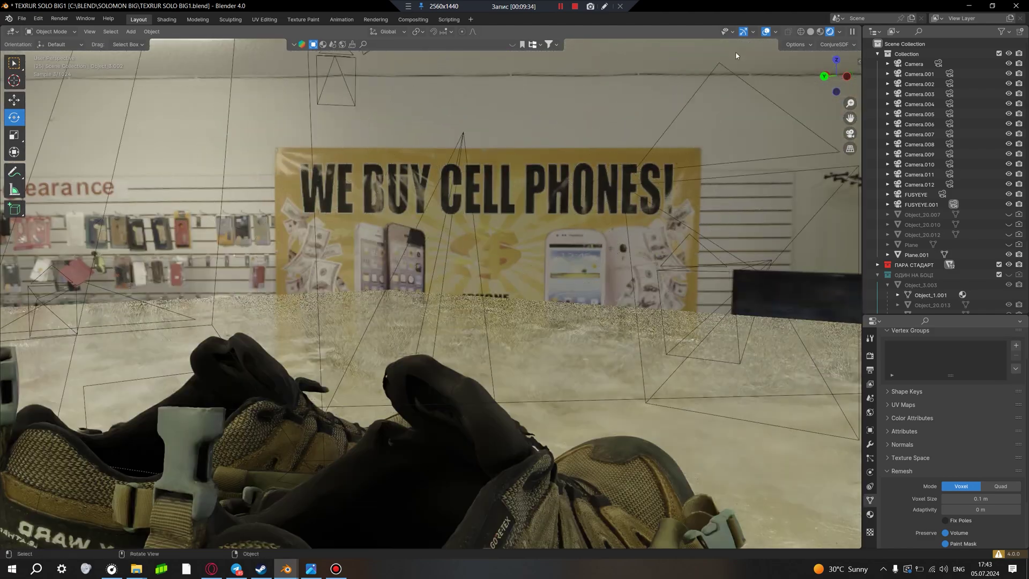
- Turn off viewport overlays, then orbit from a top-down view to an angled view of the shoes
click(766, 32)
scroll(354, 177, up, 2)
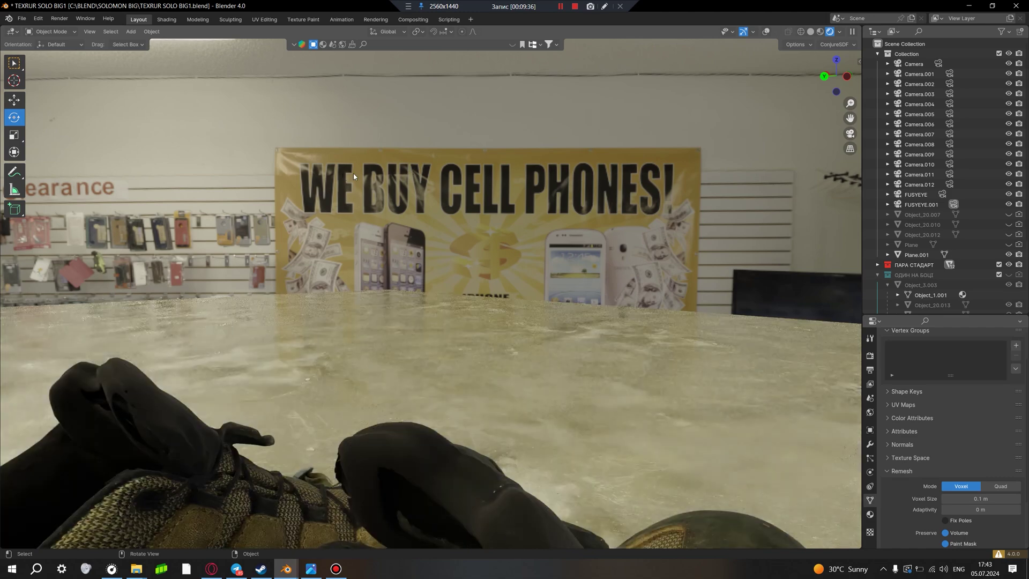
scroll(499, 251, up, 2)
middle_drag(512, 385, 472, 443)
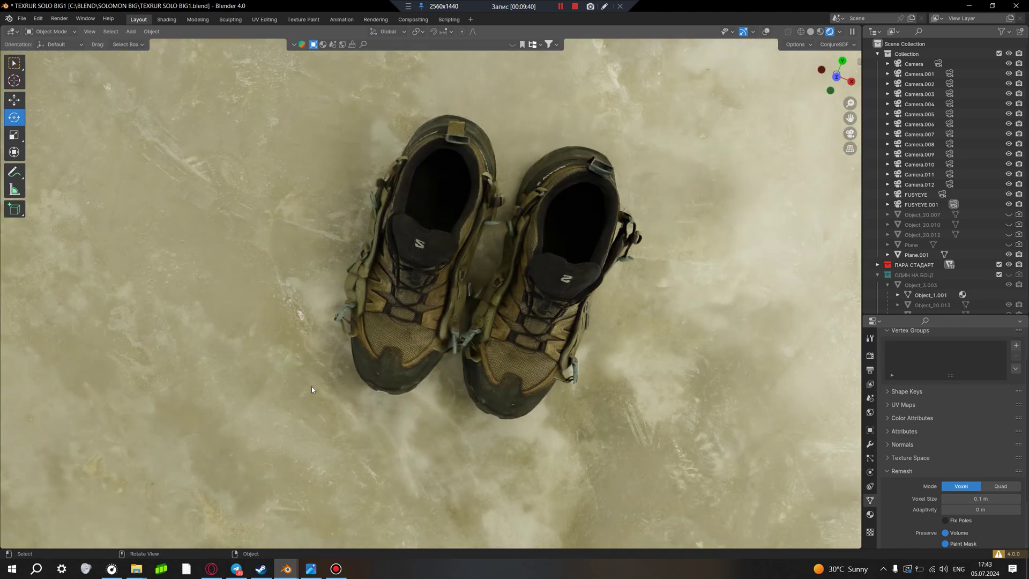
scroll(249, 383, up, 3)
scroll(257, 364, up, 2)
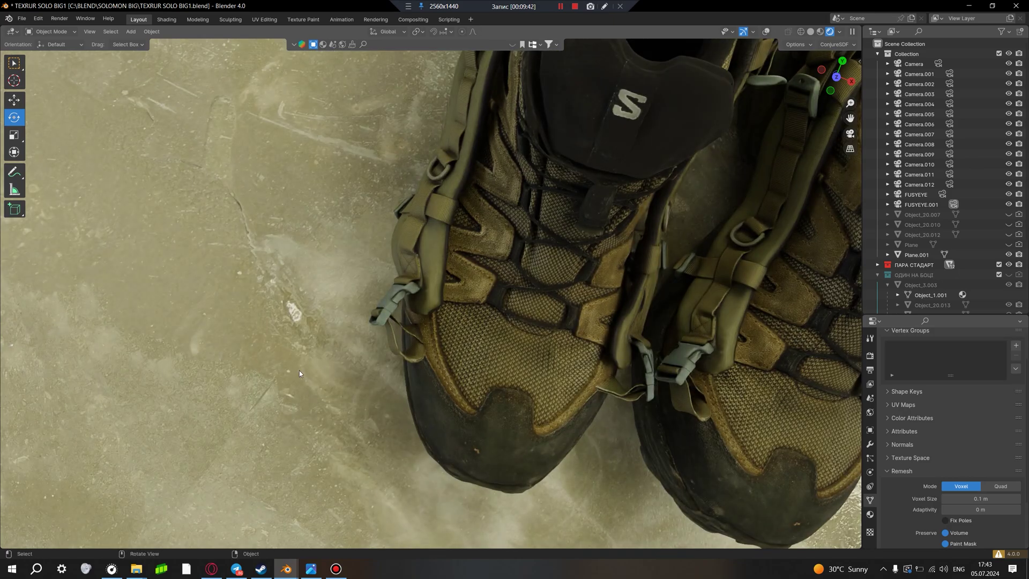
mouse_move(396, 384)
middle_down()
mouse_move(246, 338)
mouse_move(289, 272)
mouse_move(197, 247)
mouse_move(336, 227)
mouse_move(368, 291)
middle_up()
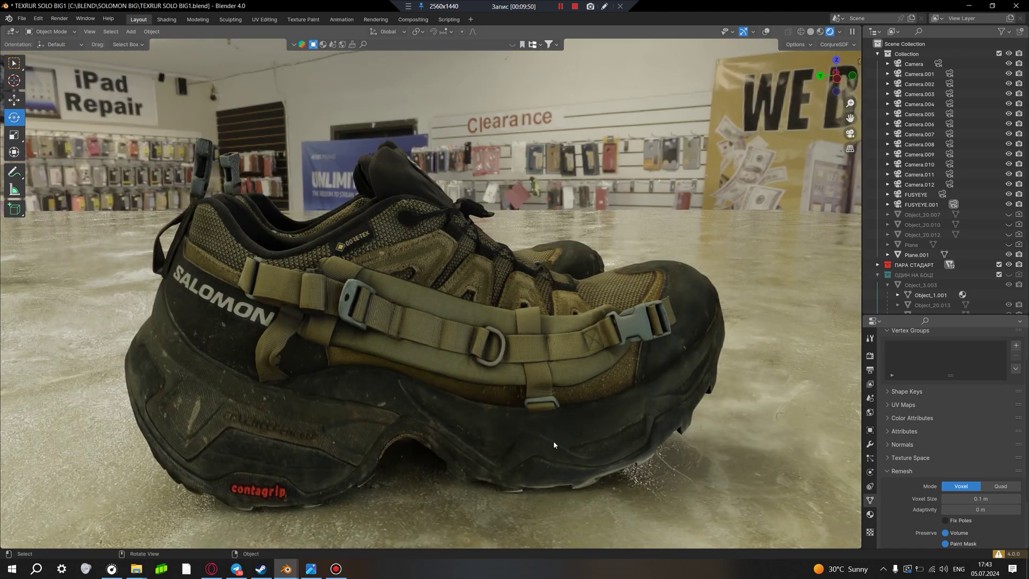
- Orbit low around the shoe, past the ceiling lights and yellow banner, to a close frontal side view
scroll(477, 453, down, 4)
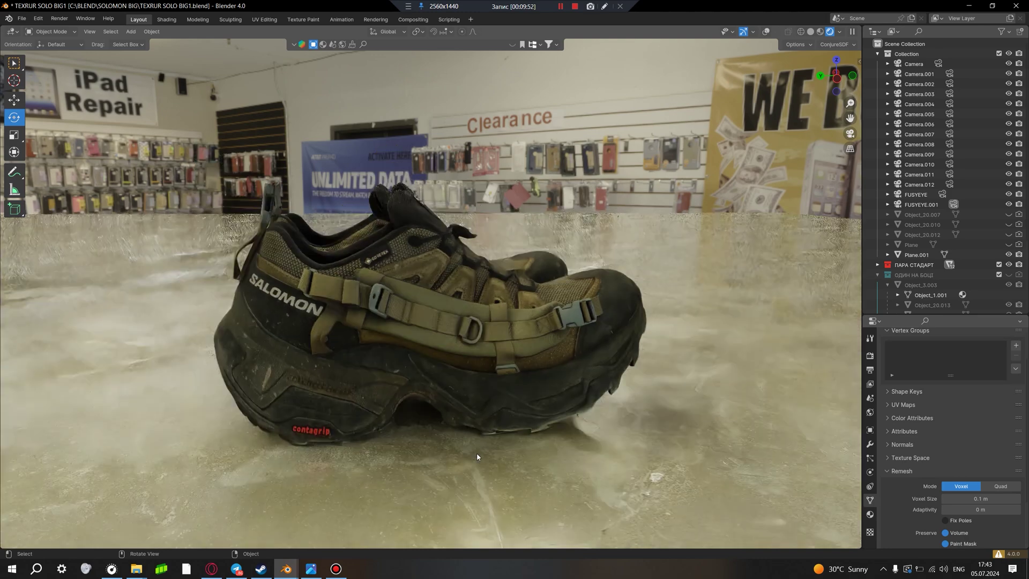
middle_drag(477, 453, 469, 448)
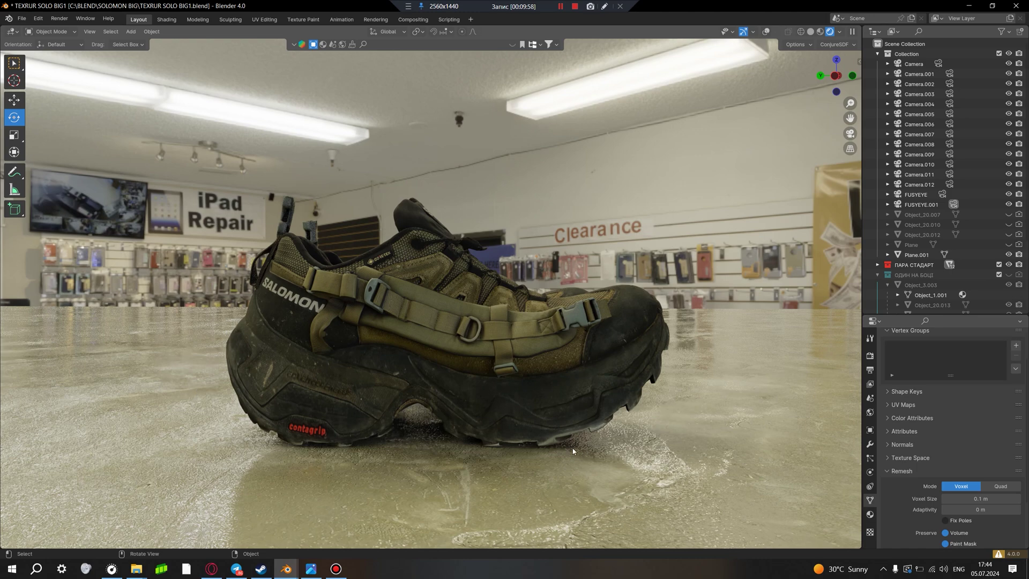
middle_drag(573, 451, 533, 433)
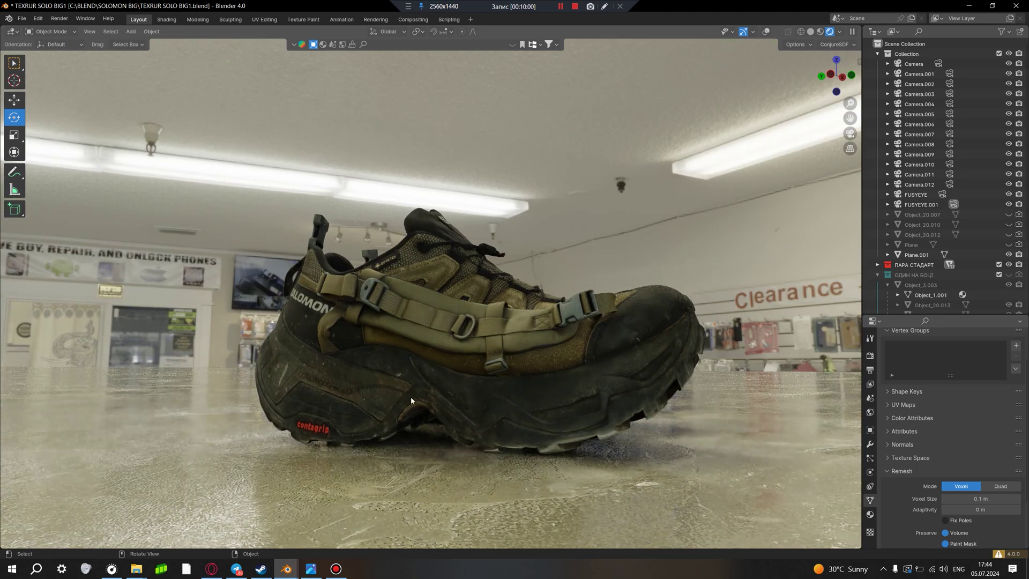
middle_drag(411, 399, 422, 397)
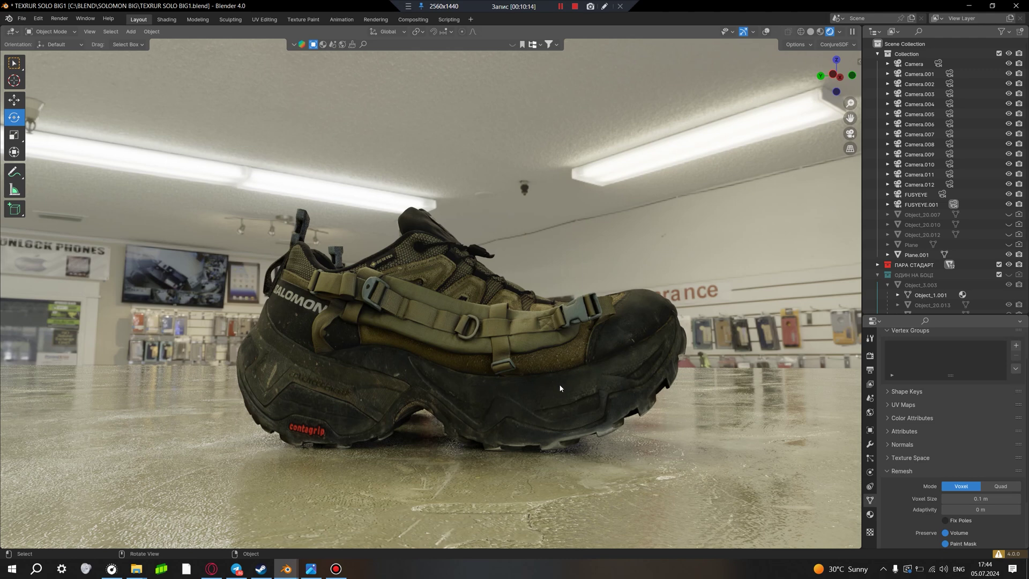
middle_drag(560, 388, 435, 452)
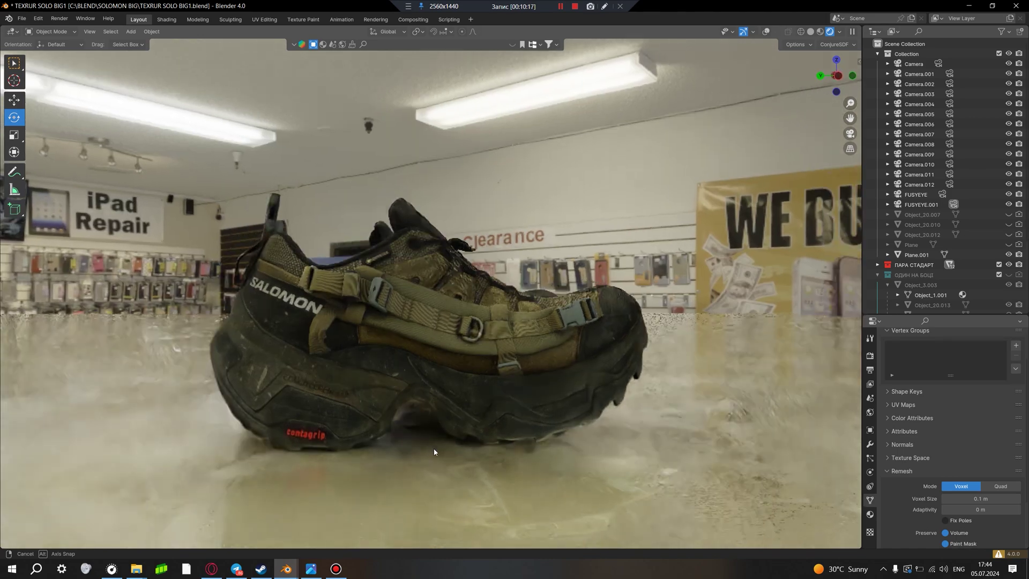
mouse_move(361, 391)
middle_down()
mouse_move(532, 396)
mouse_move(568, 431)
mouse_move(490, 425)
mouse_move(506, 409)
middle_up()
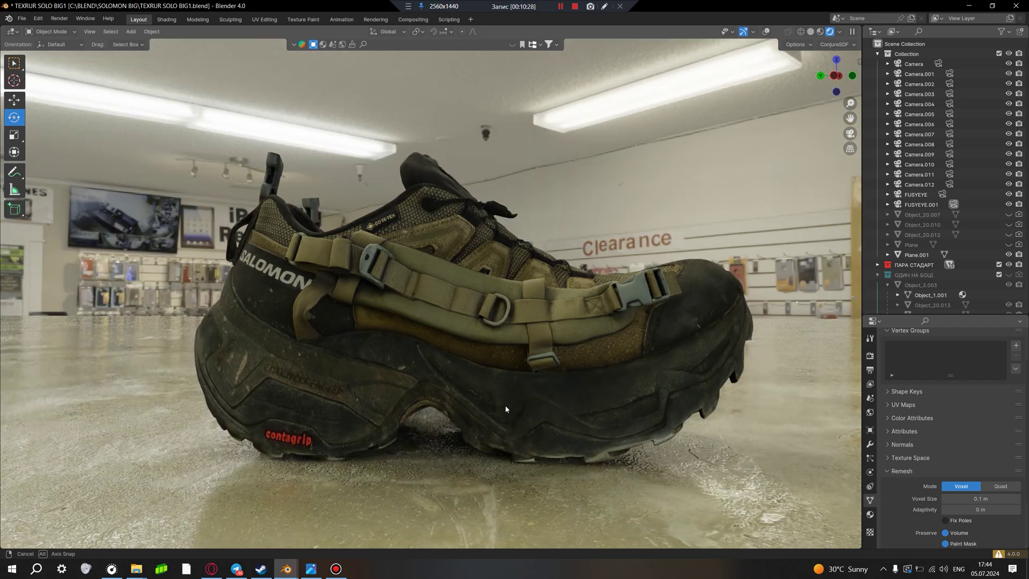
mouse_move(505, 409)
middle_down()
mouse_move(478, 410)
mouse_move(462, 429)
mouse_move(443, 392)
mouse_move(462, 410)
mouse_move(537, 410)
mouse_move(445, 357)
mouse_move(445, 327)
middle_up()
scroll(443, 392, up, 2)
- Select the freehand Annotate tool from the flyout and turn viewport overlays back on
click(15, 173)
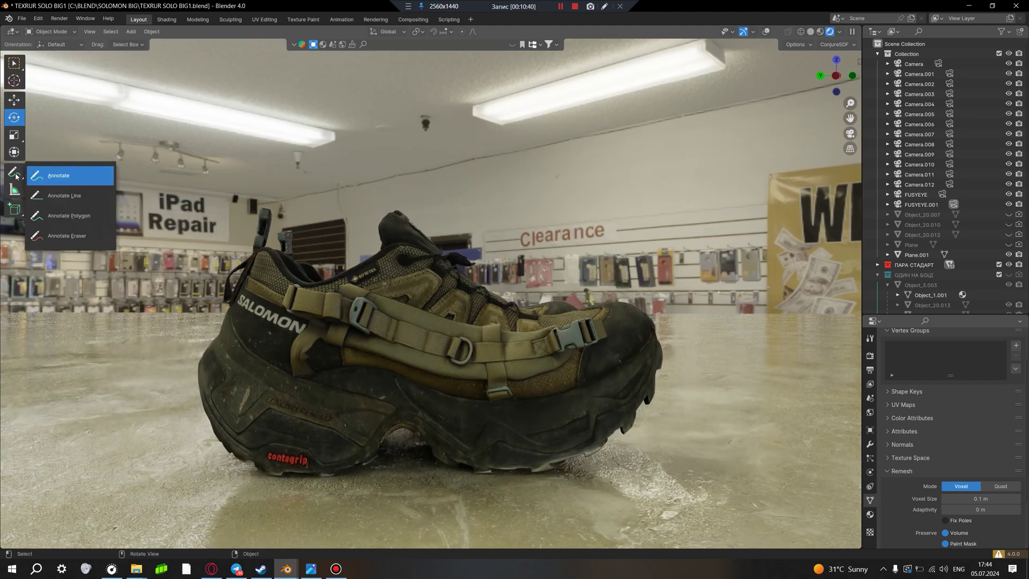
click(67, 236)
click(14, 172)
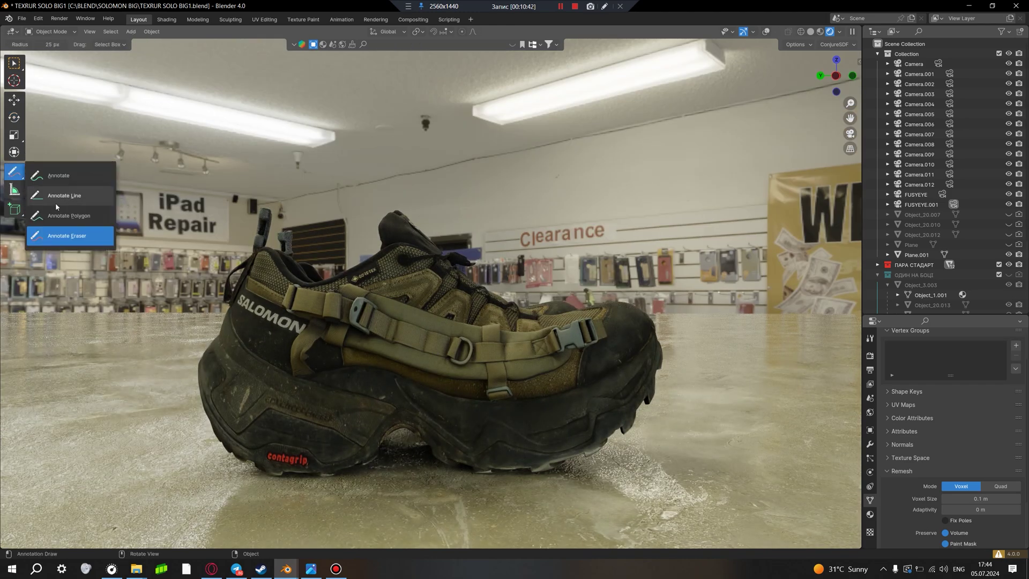
click(76, 174)
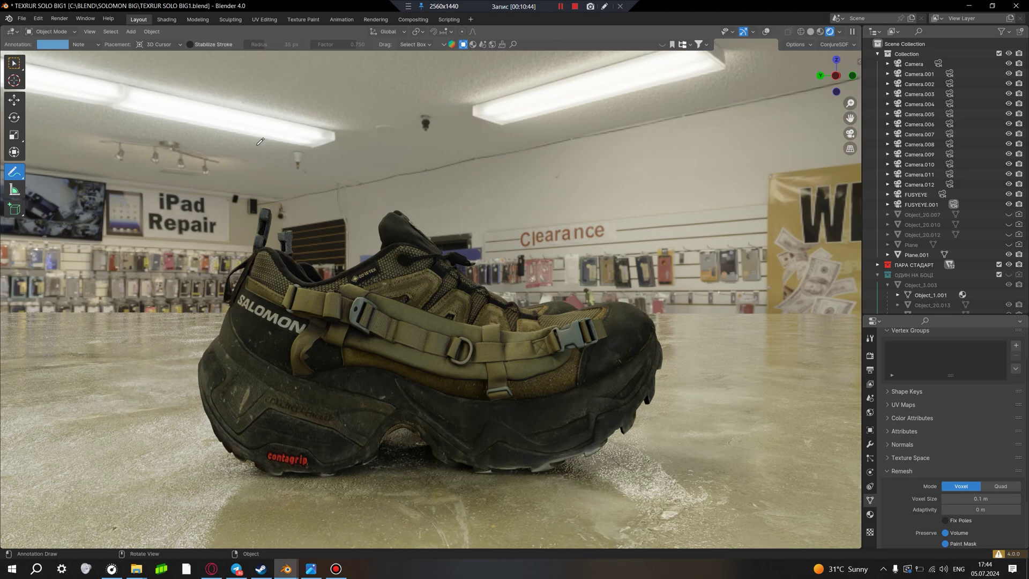
click(763, 32)
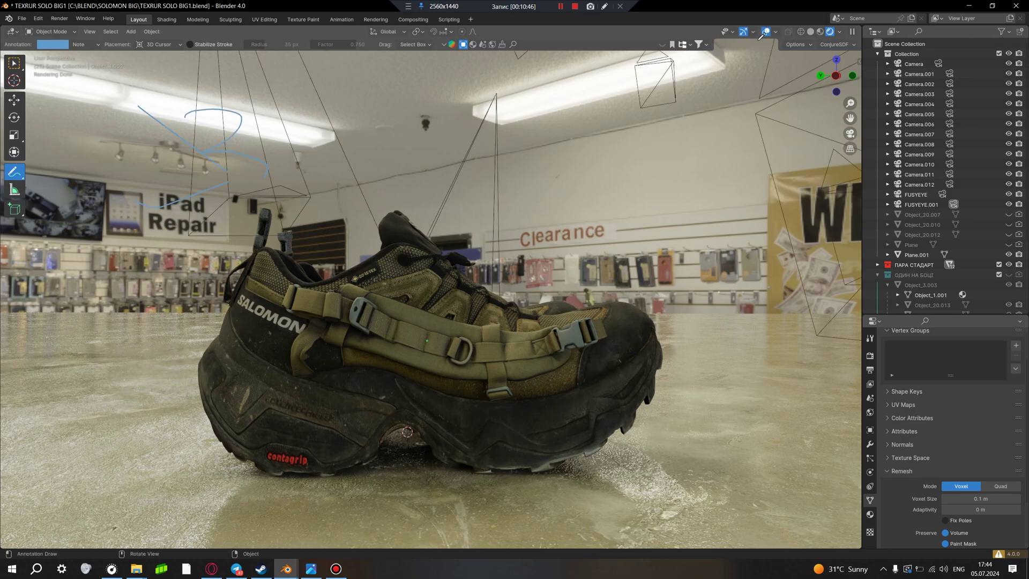
- Draw blue loops in the upper left, two zero-shaped loops above the shoe, and strokes to its right
drag(282, 145, 375, 161)
drag(590, 114, 534, 102)
drag(664, 118, 699, 125)
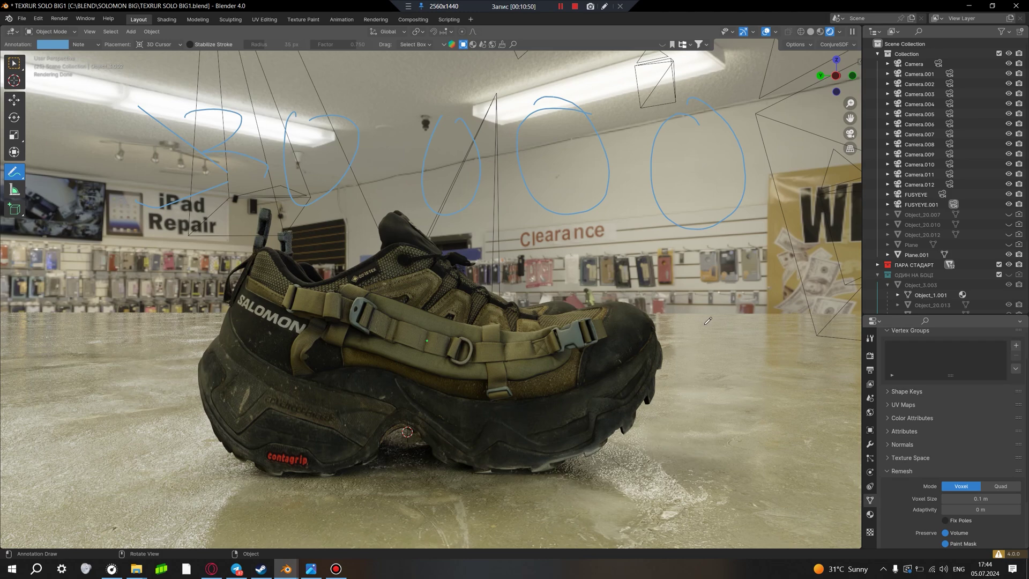
drag(701, 357, 696, 304)
drag(819, 353, 725, 364)
- Scribble a blue zigzag across the shoe, a background loop, and dense vertical strokes beside it
mouse_move(223, 211)
mouse_down()
mouse_move(262, 271)
mouse_move(680, 261)
mouse_up()
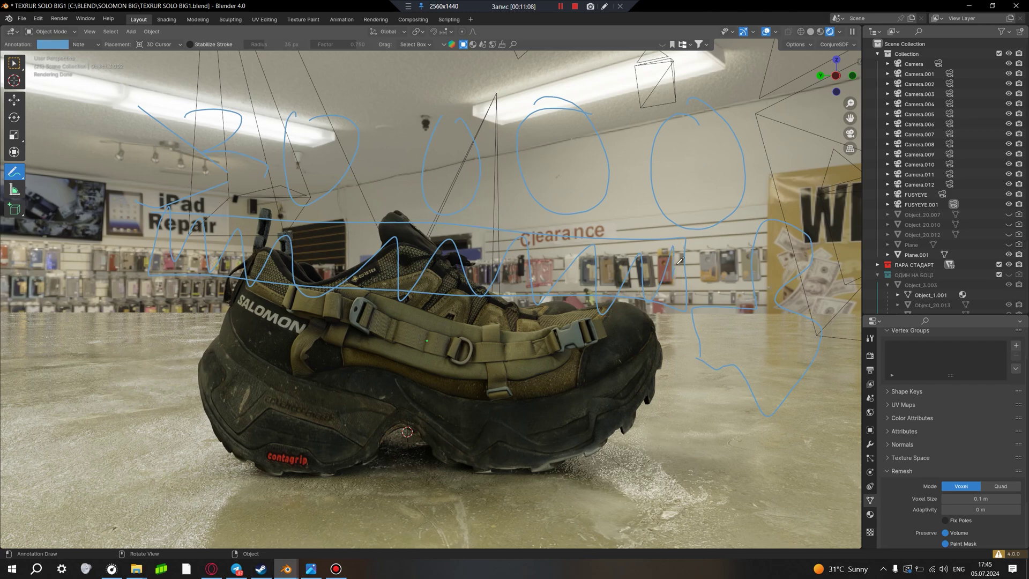
drag(751, 228, 794, 261)
drag(725, 390, 700, 287)
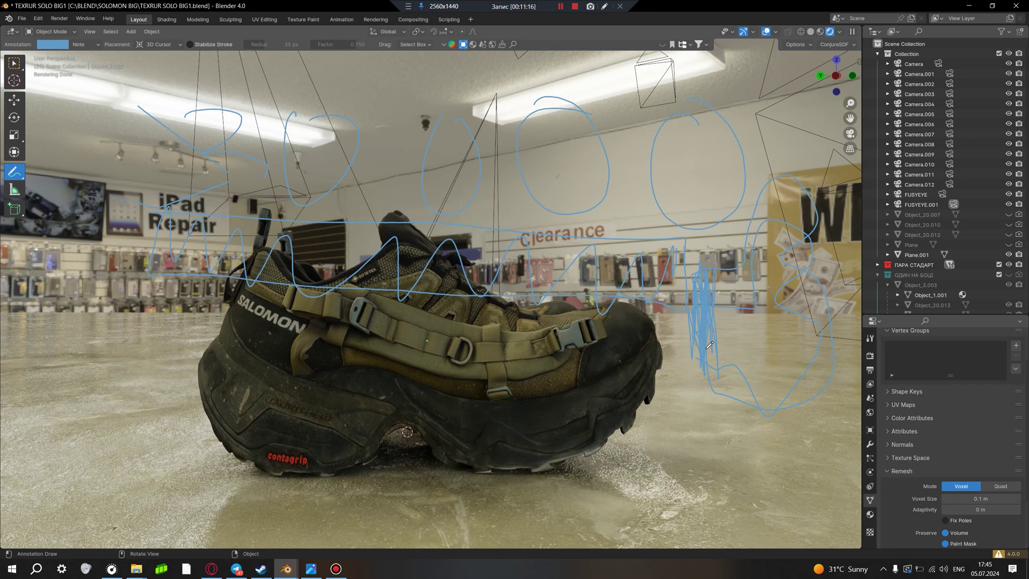
drag(707, 323, 715, 312)
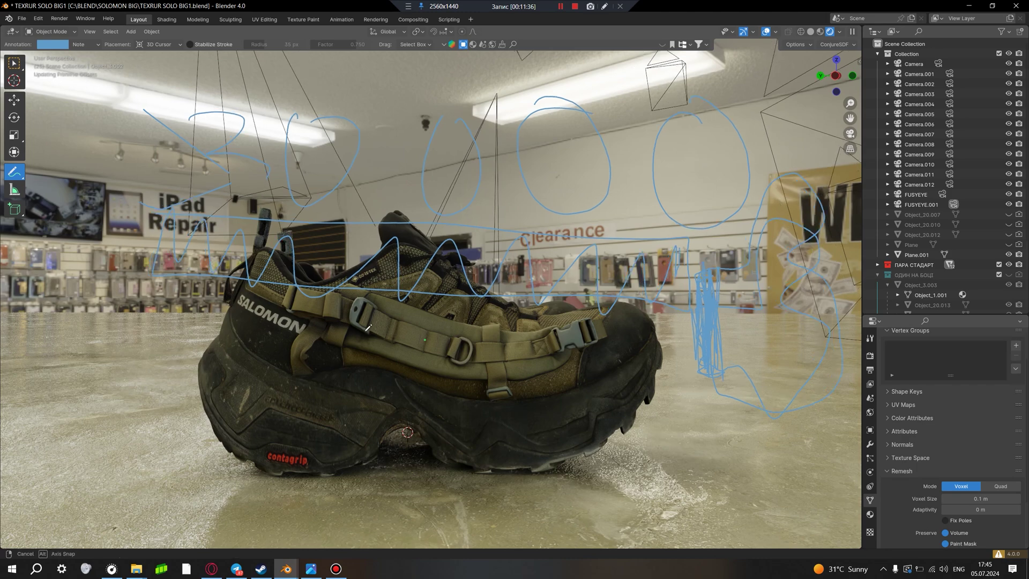
mouse_move(241, 277)
middle_down()
mouse_move(473, 370)
mouse_move(490, 362)
middle_up()
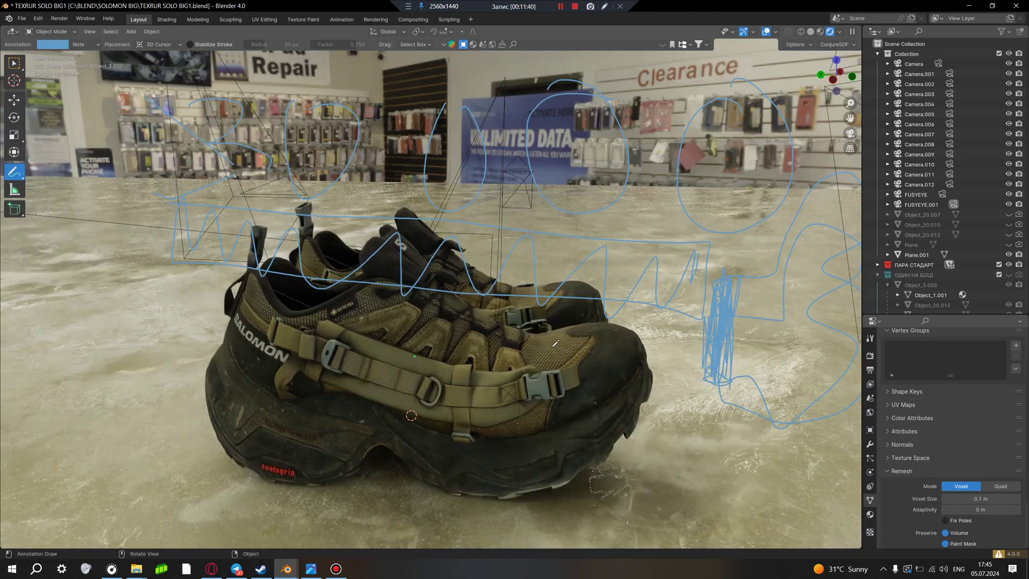
- Scribble blue zigzags over the shoe and toe, vertical hatching beside it, and long strokes above
mouse_move(326, 402)
mouse_down()
mouse_move(541, 366)
mouse_move(606, 369)
mouse_up()
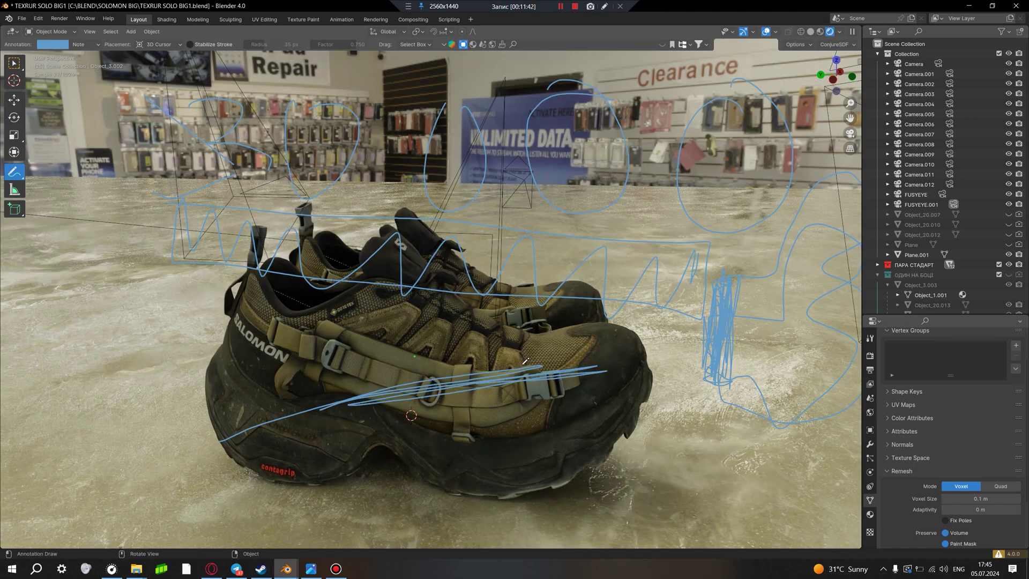
mouse_move(523, 453)
mouse_down()
mouse_move(659, 351)
mouse_move(606, 406)
mouse_move(536, 322)
mouse_move(664, 354)
mouse_move(698, 418)
mouse_move(692, 482)
mouse_up()
drag(735, 360, 719, 413)
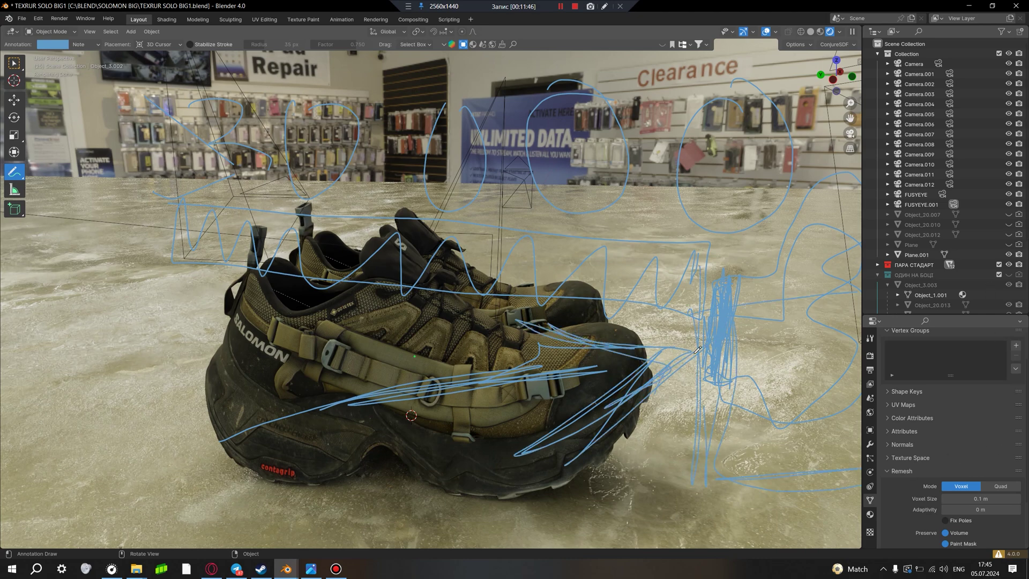
mouse_move(697, 332)
mouse_down()
mouse_move(692, 420)
mouse_move(670, 414)
mouse_up()
drag(343, 119, 858, 119)
mouse_move(466, 125)
mouse_down()
mouse_move(635, 121)
mouse_move(408, 125)
mouse_move(600, 102)
mouse_move(707, 119)
mouse_move(644, 105)
mouse_move(577, 172)
mouse_move(685, 112)
mouse_move(691, 135)
mouse_move(729, 107)
mouse_move(740, 231)
mouse_move(745, 102)
mouse_move(810, 74)
mouse_move(750, 161)
mouse_move(748, 208)
mouse_up()
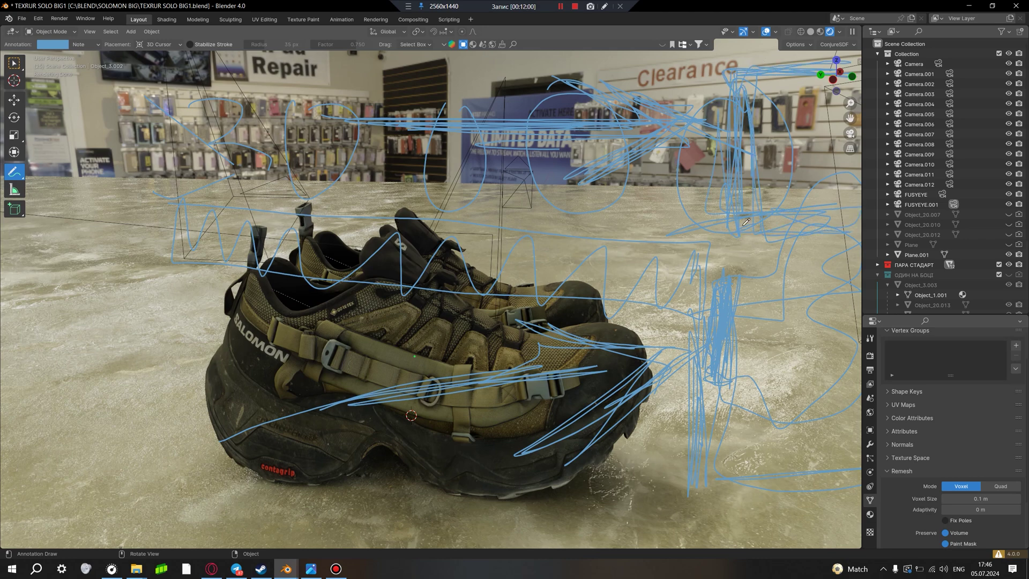
drag(809, 287, 675, 470)
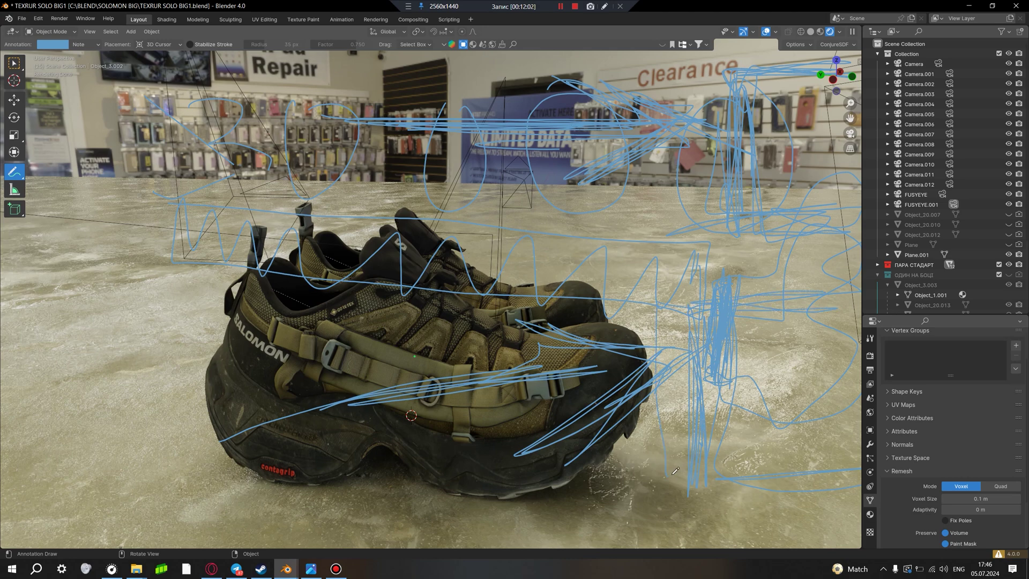
mouse_move(789, 477)
mouse_down()
mouse_move(673, 306)
mouse_move(706, 456)
mouse_up()
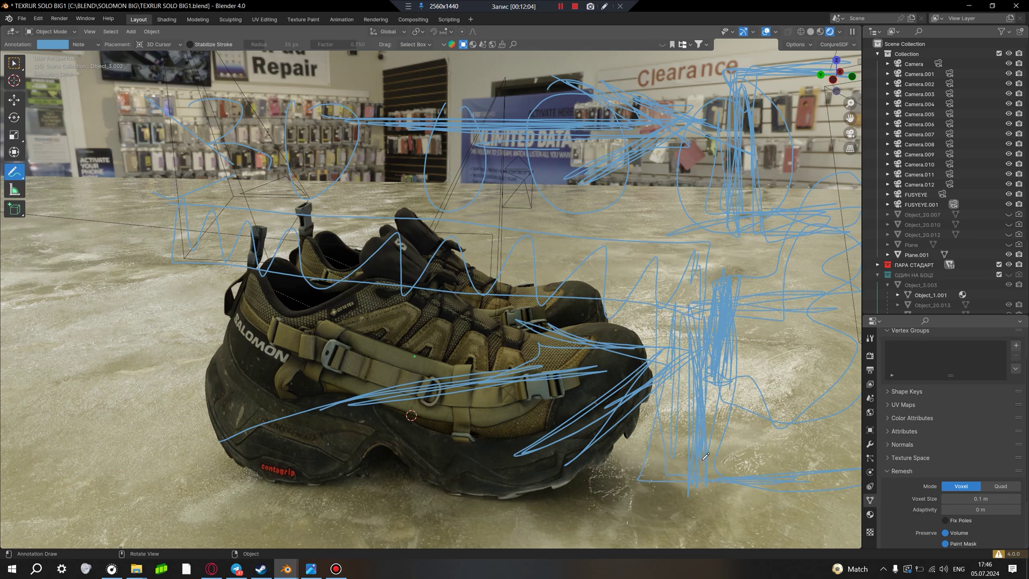
mouse_move(533, 426)
mouse_down()
mouse_move(649, 373)
mouse_move(589, 429)
mouse_move(659, 364)
mouse_move(339, 402)
mouse_move(525, 365)
mouse_move(397, 402)
mouse_move(370, 461)
mouse_move(357, 375)
mouse_move(370, 461)
mouse_move(370, 364)
mouse_move(389, 460)
mouse_up()
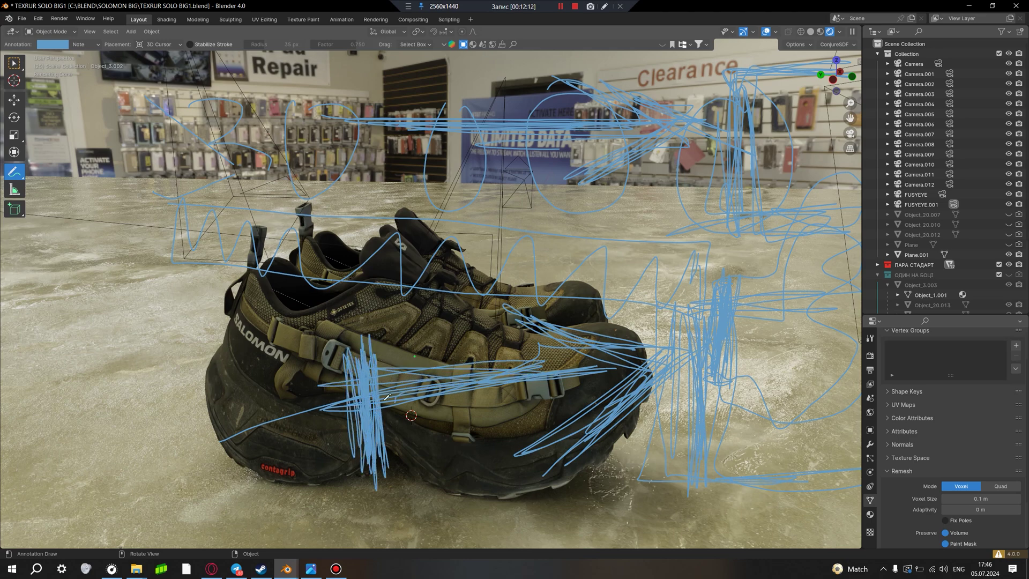